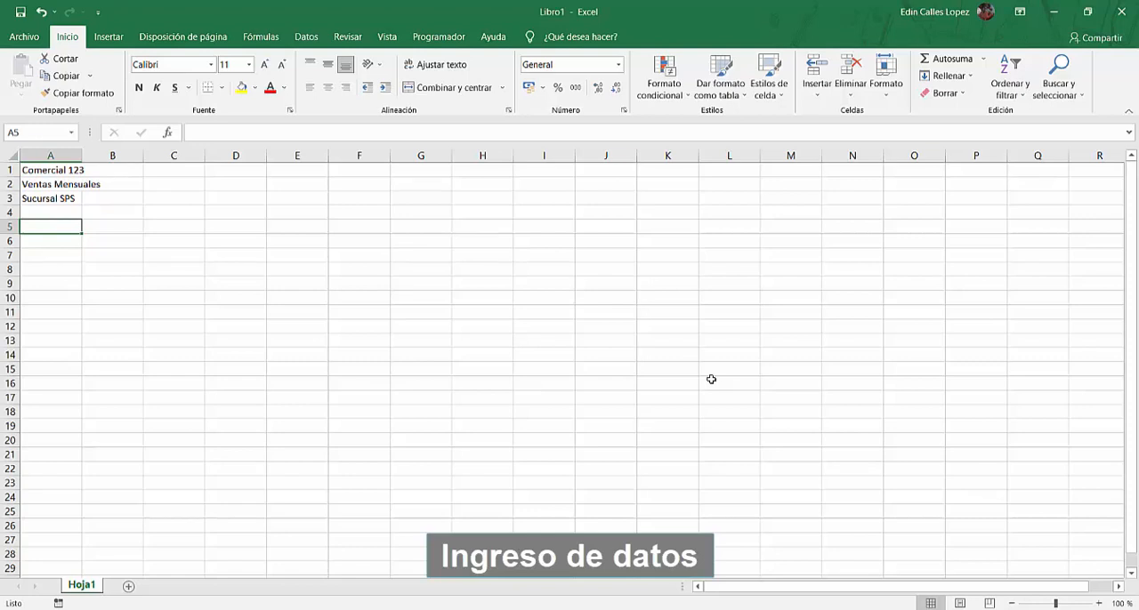
Enter CODIGO as the first column header in cell A5
{"action": "type", "text": "CODIF"}
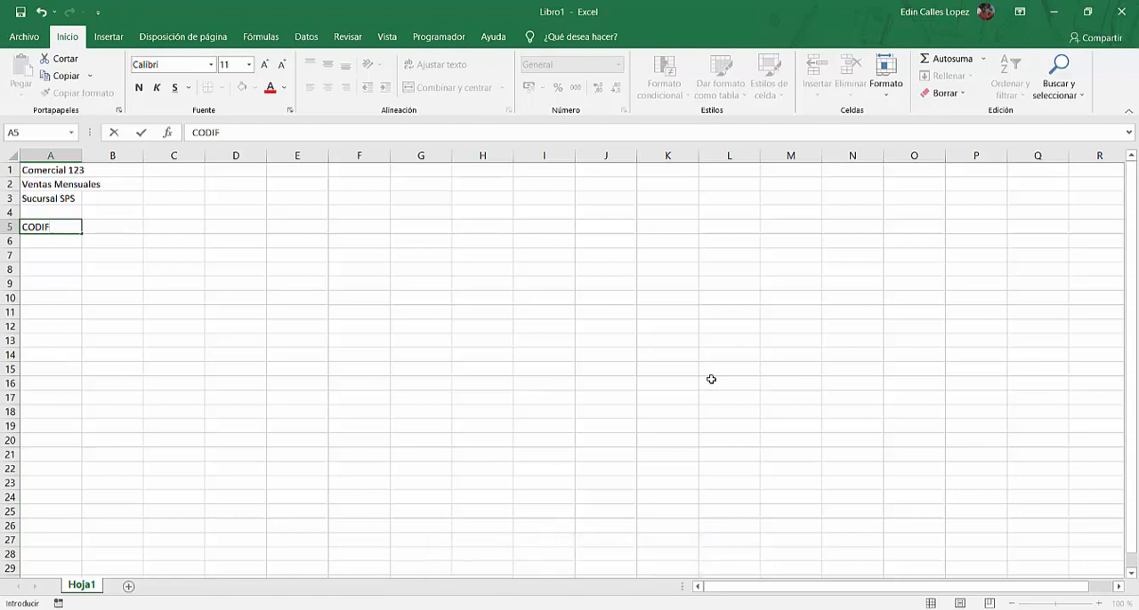
{"action": "key", "text": "BackSpace"}
{"action": "type", "text": "GO"}
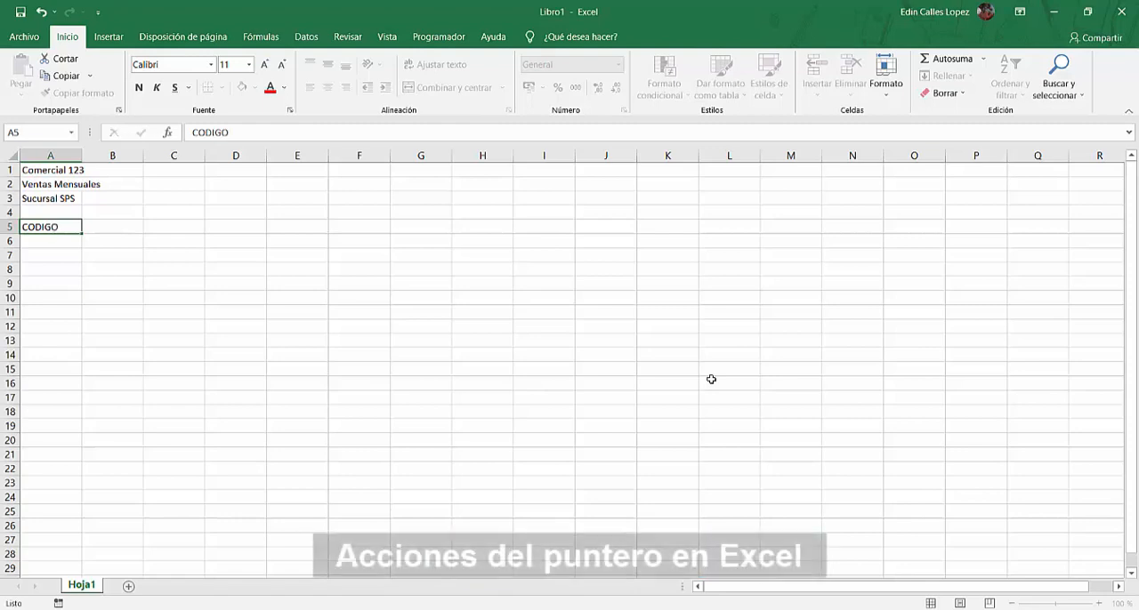
{"action": "key", "text": "Tab"}
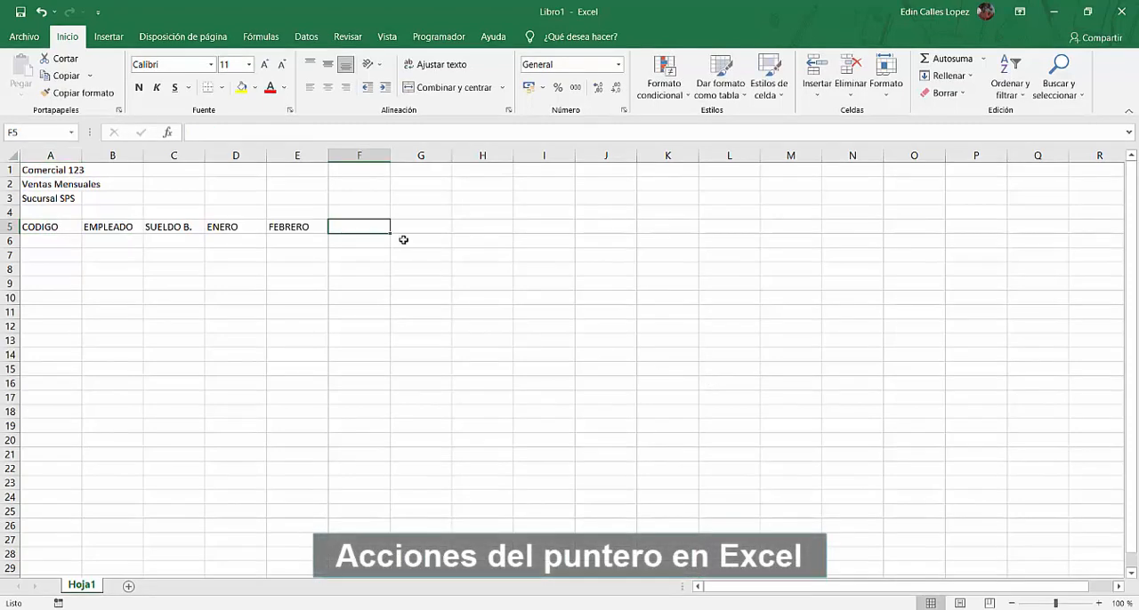
Extend the month headers from FEBRERO in E5 across to I5 with a fill series ending in JUNIO
{"action": "left_click", "coordinate": [302, 228]}
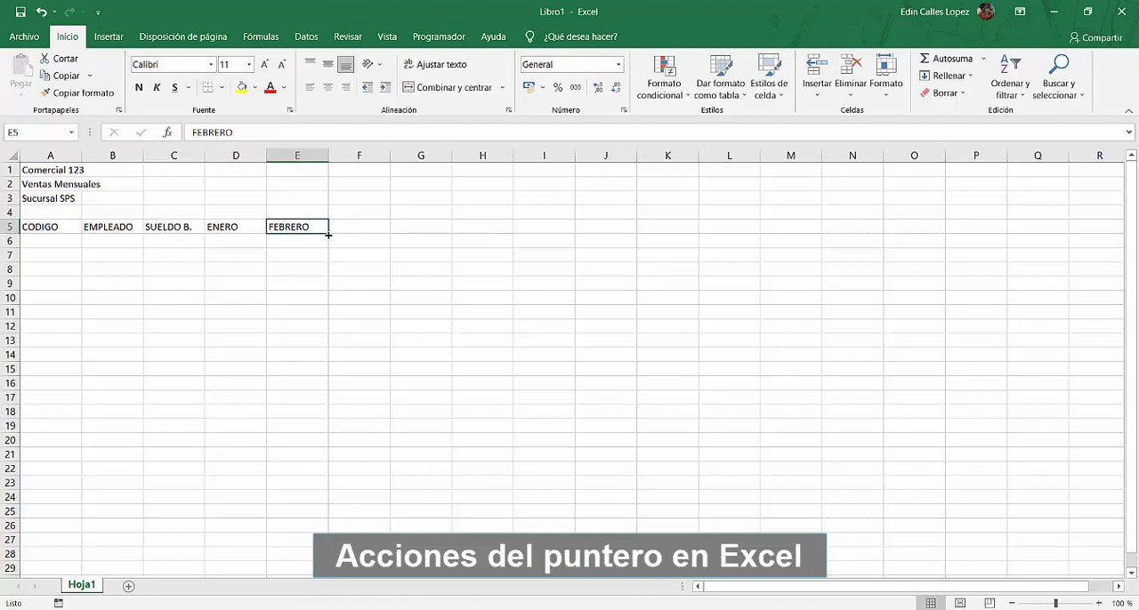
{"action": "left_click_drag", "start_coordinate": [328, 234], "coordinate": [328, 235]}
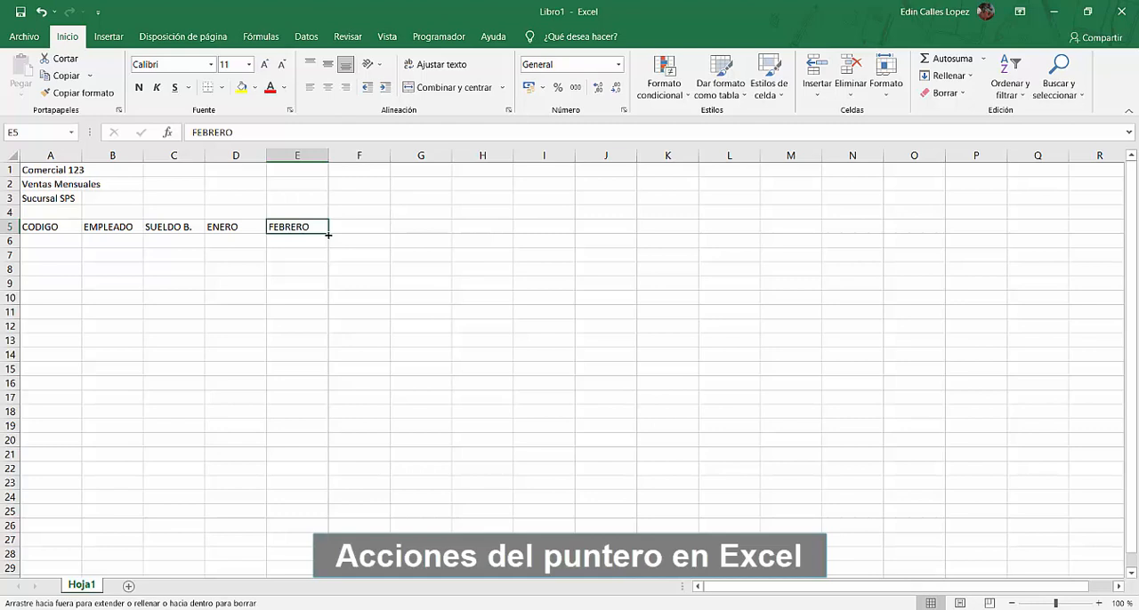
{"action": "left_click_drag", "start_coordinate": [329, 234], "coordinate": [328, 235]}
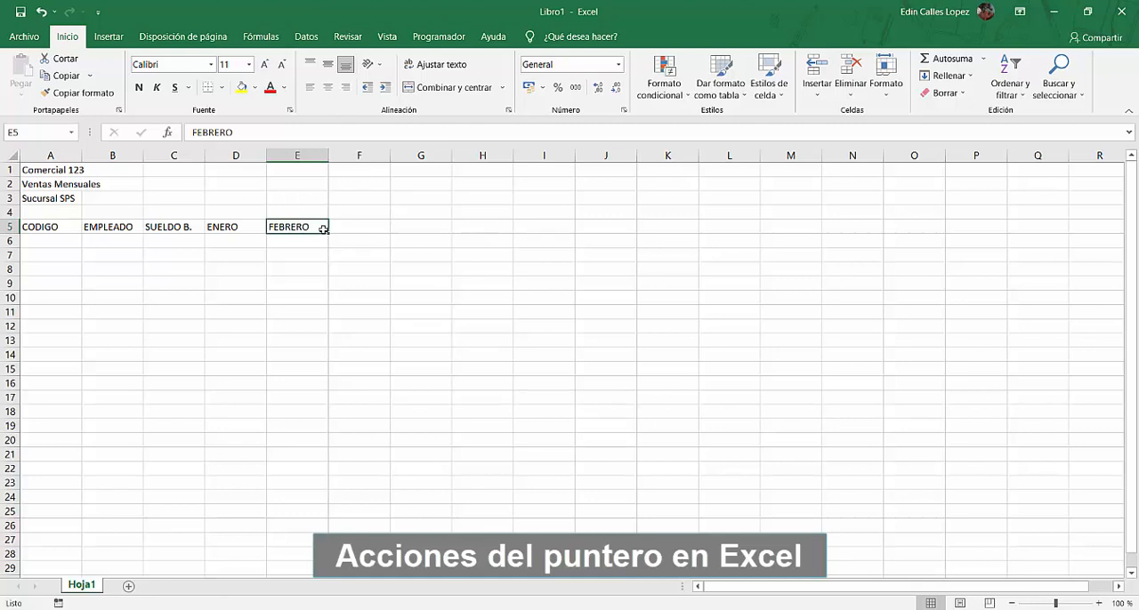
{"action": "left_click_drag", "start_coordinate": [329, 235], "coordinate": [328, 234]}
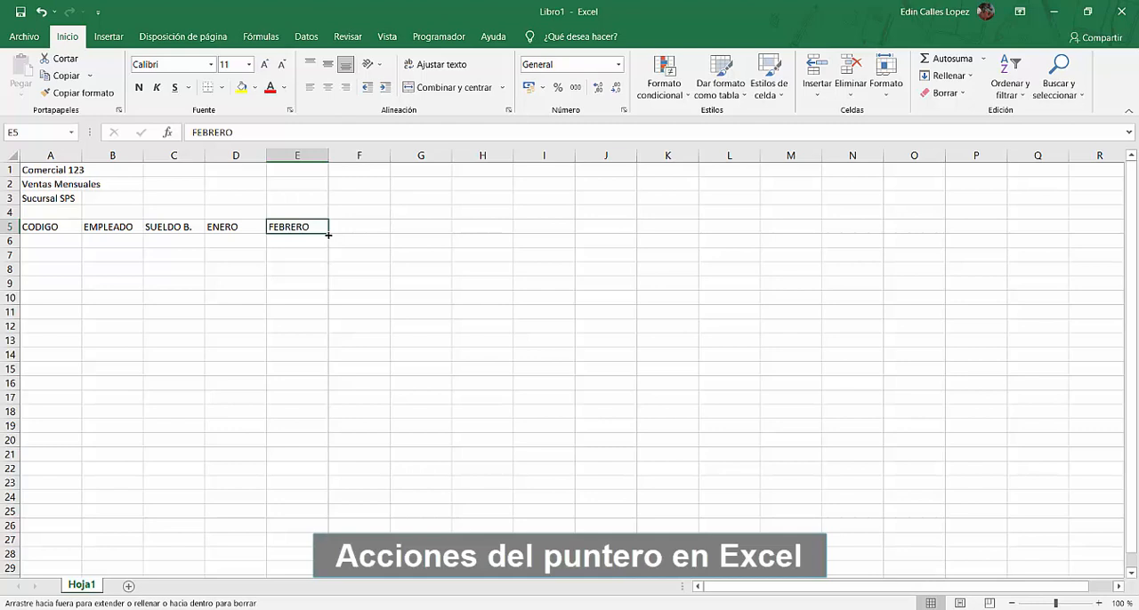
{"action": "left_click_drag", "start_coordinate": [328, 235], "coordinate": [552, 230]}
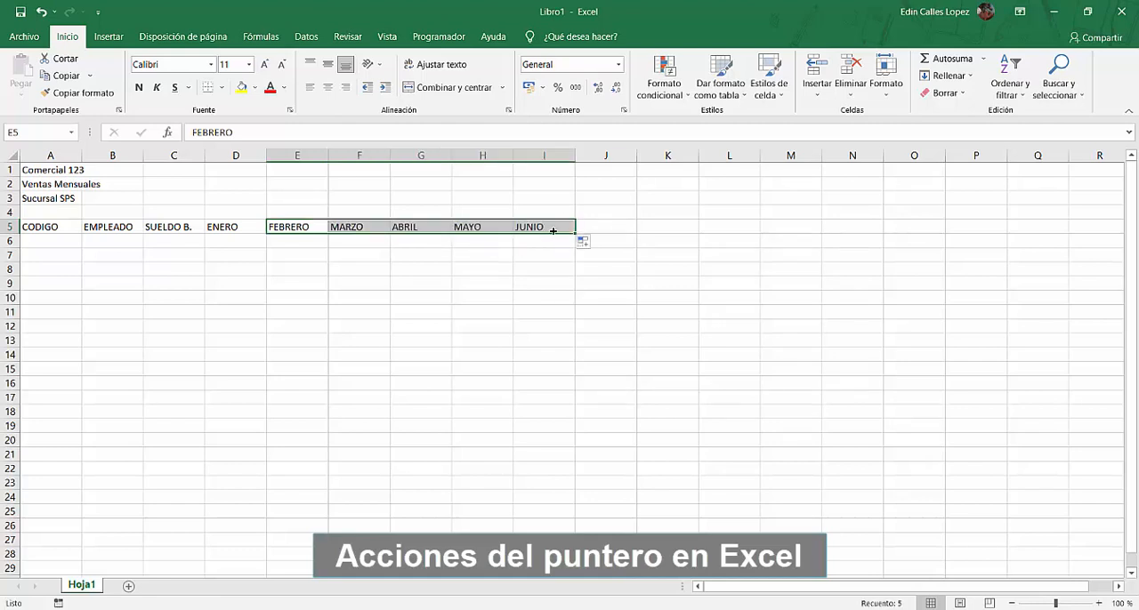
{"action": "left_click", "coordinate": [552, 231]}
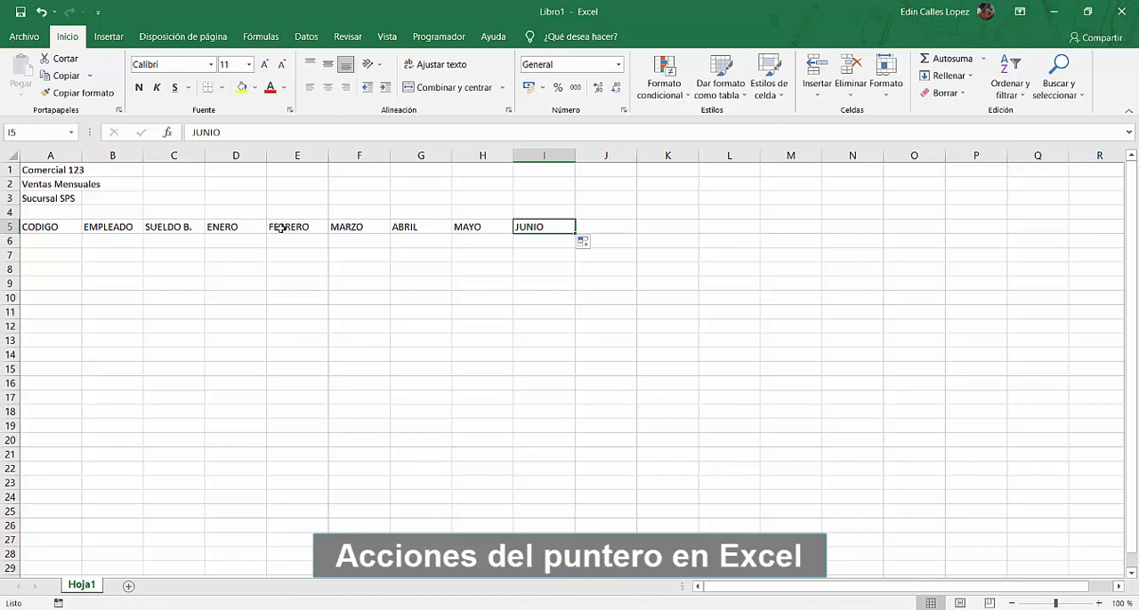
Try moving the ENERO header from D5 to D8 and undo the move
{"action": "left_click", "coordinate": [231, 228]}
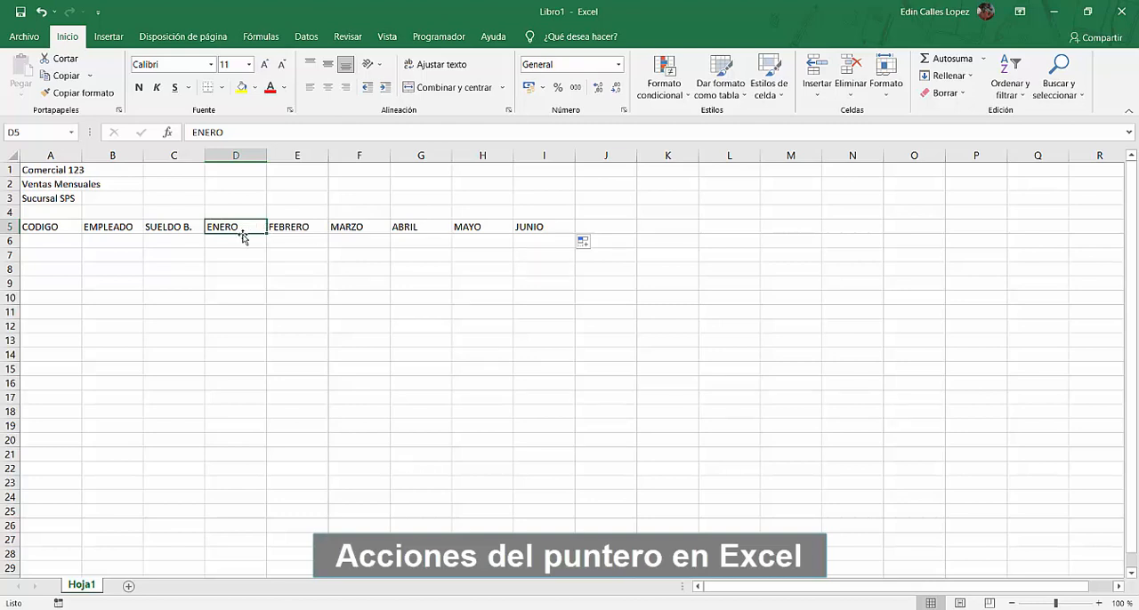
{"action": "left_click_drag", "start_coordinate": [243, 237], "coordinate": [246, 273]}
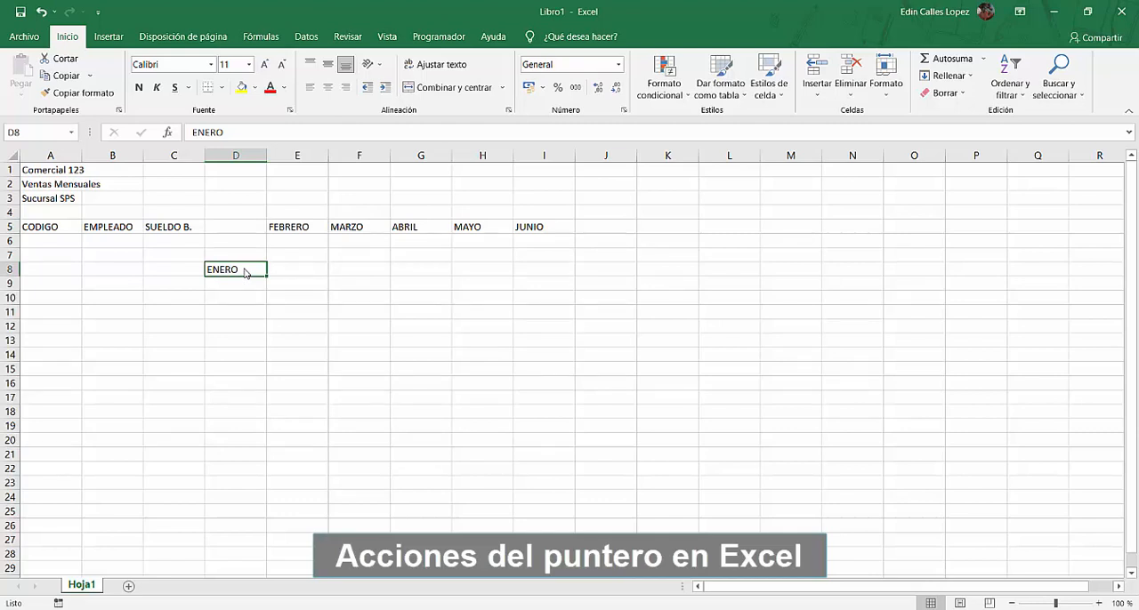
{"action": "key", "text": "ctrl+z"}
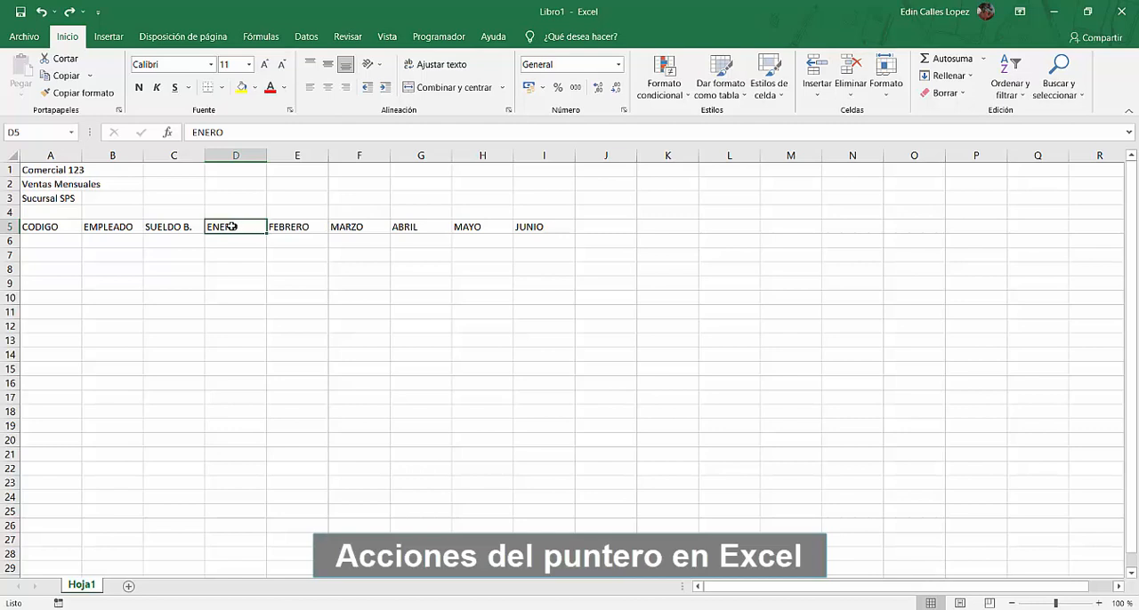
Make the headers in A5:I5 bold and center them in their cells
{"action": "left_click", "coordinate": [60, 226]}
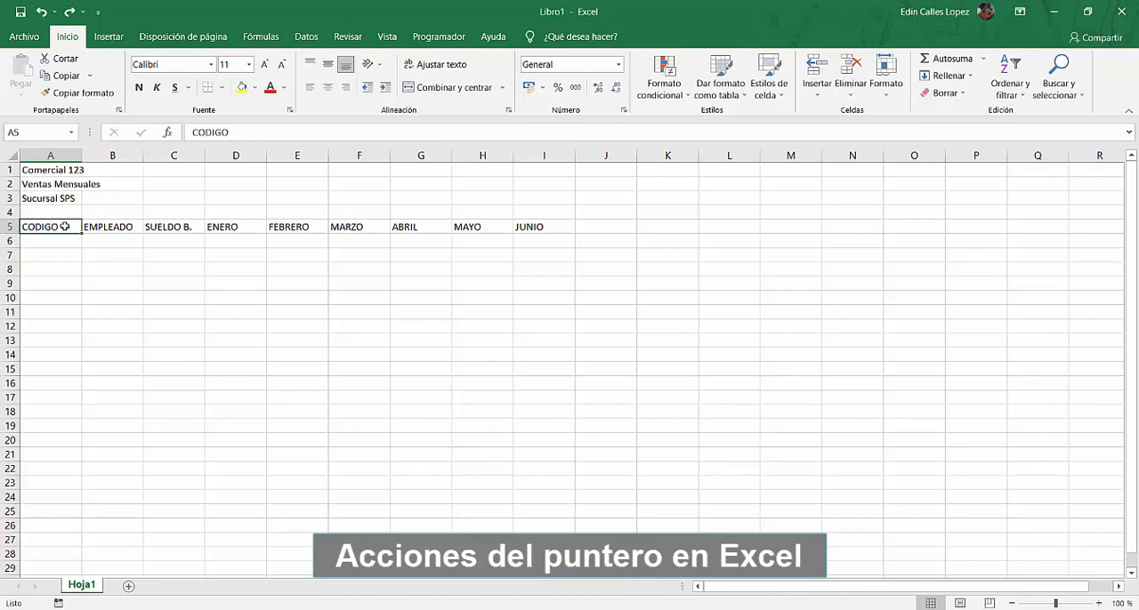
{"action": "left_click_drag", "start_coordinate": [64, 226], "coordinate": [546, 223]}
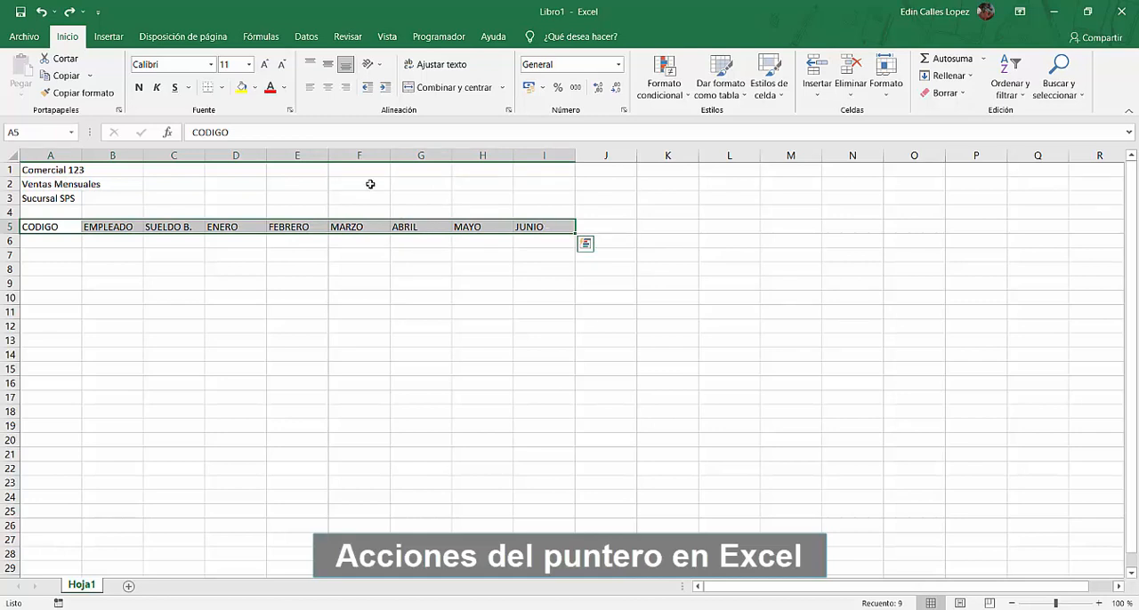
{"action": "left_click", "coordinate": [140, 88]}
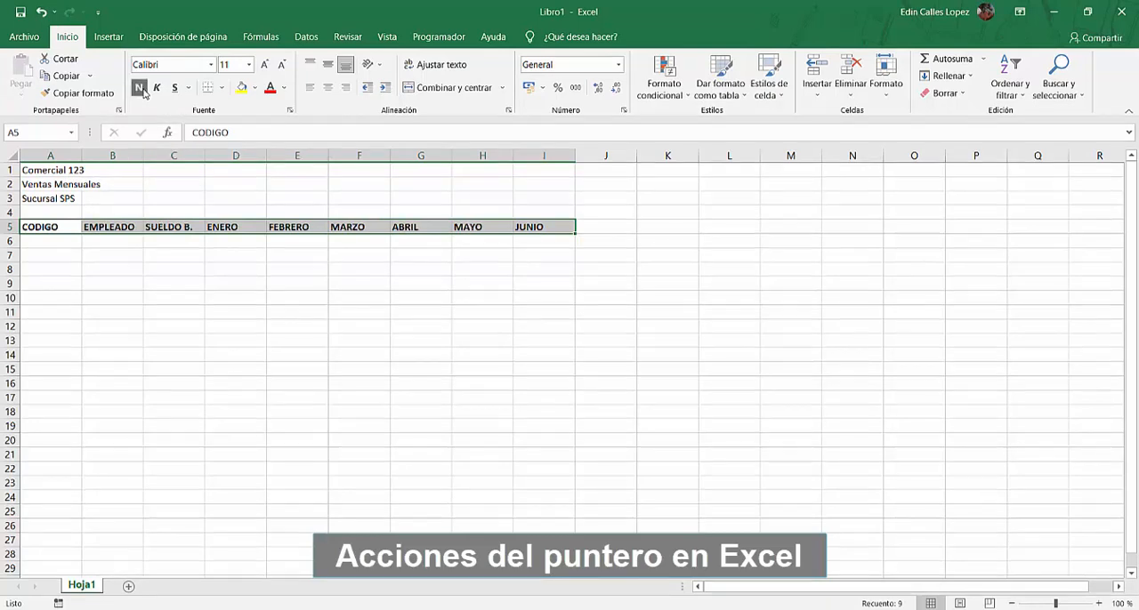
{"action": "left_click", "coordinate": [328, 93]}
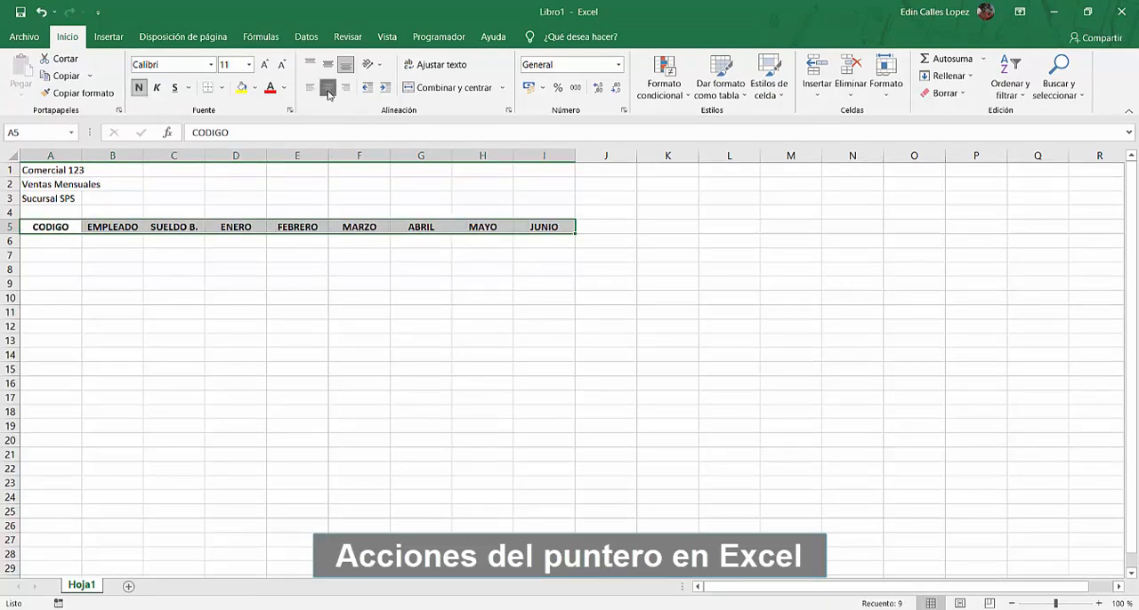
{"action": "left_click", "coordinate": [293, 244]}
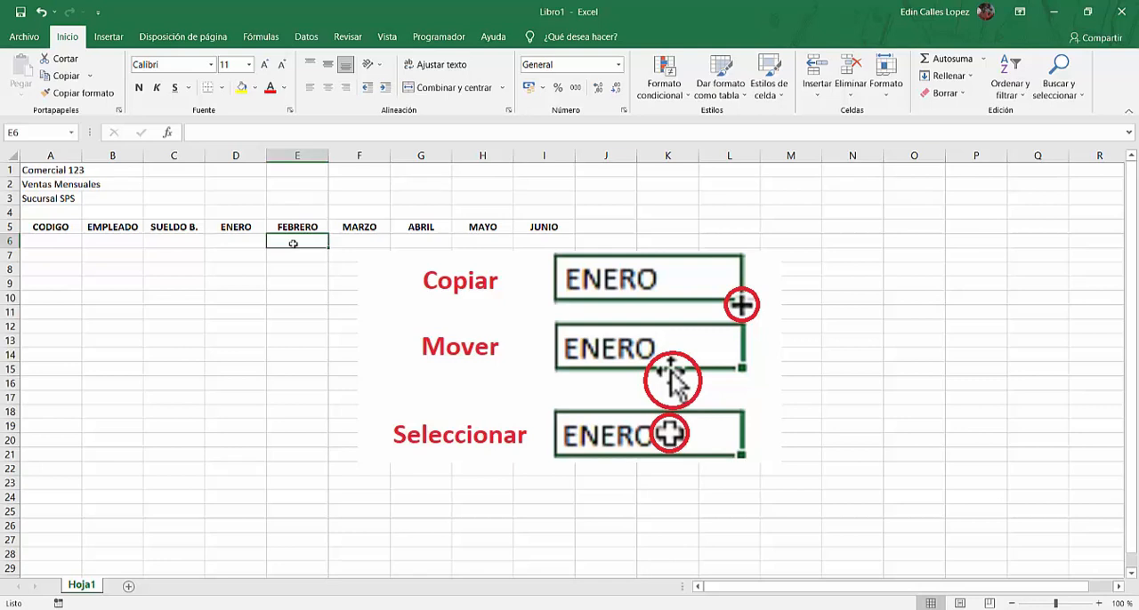
{"action": "left_click", "coordinate": [66, 227]}
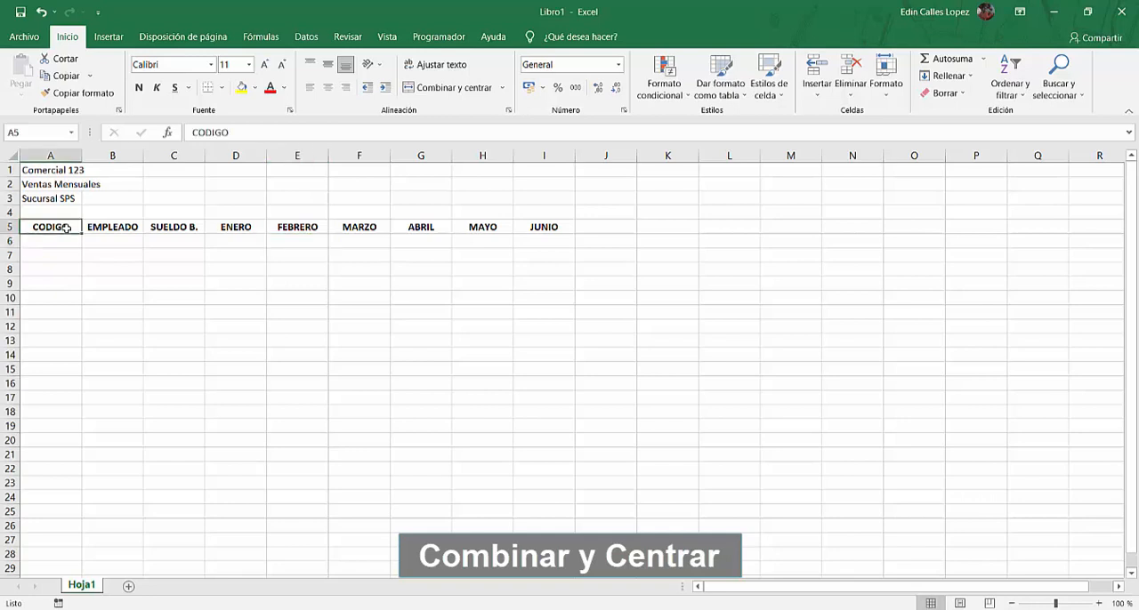
{"action": "left_click", "coordinate": [113, 226]}
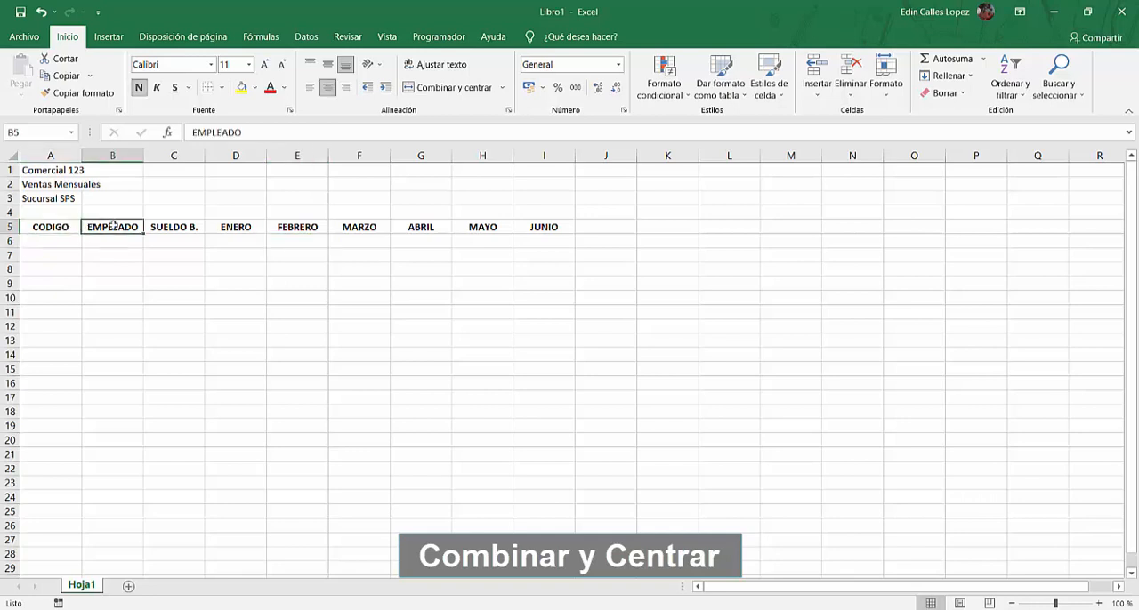
{"action": "left_click", "coordinate": [172, 226]}
{"action": "left_click", "coordinate": [236, 228]}
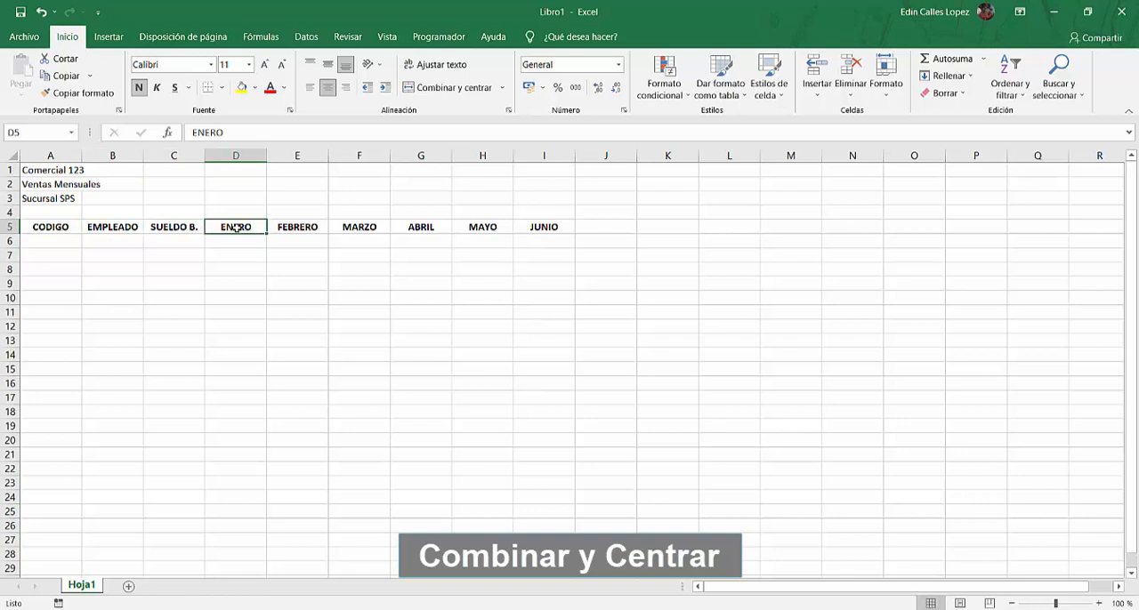
Merge and center the title Comercial 123 across cells A1:K1
{"action": "left_click", "coordinate": [60, 169]}
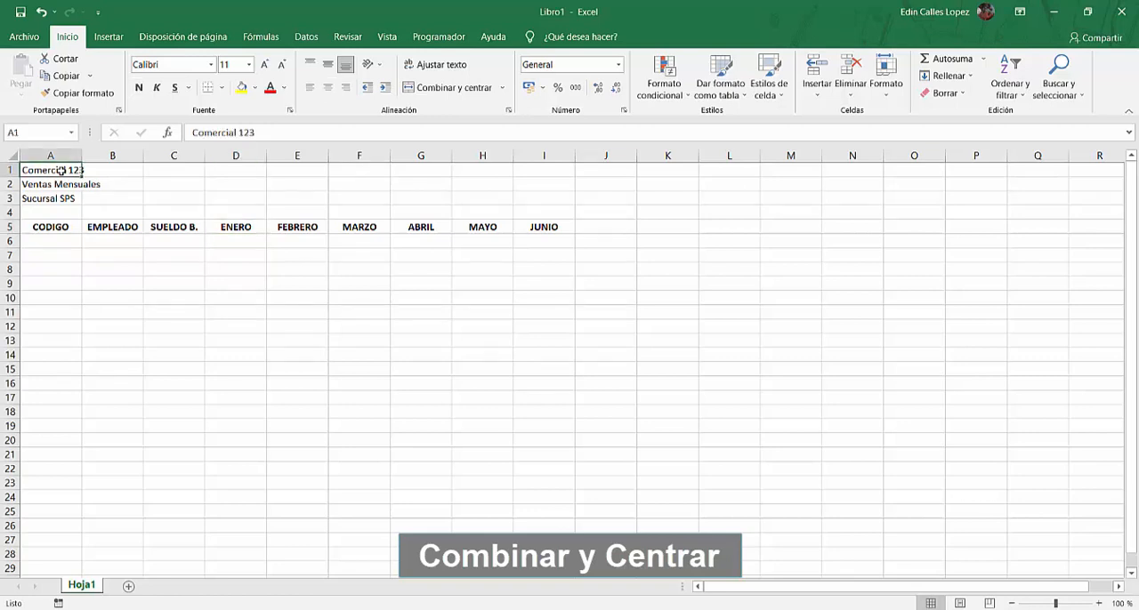
{"action": "left_click", "coordinate": [326, 89]}
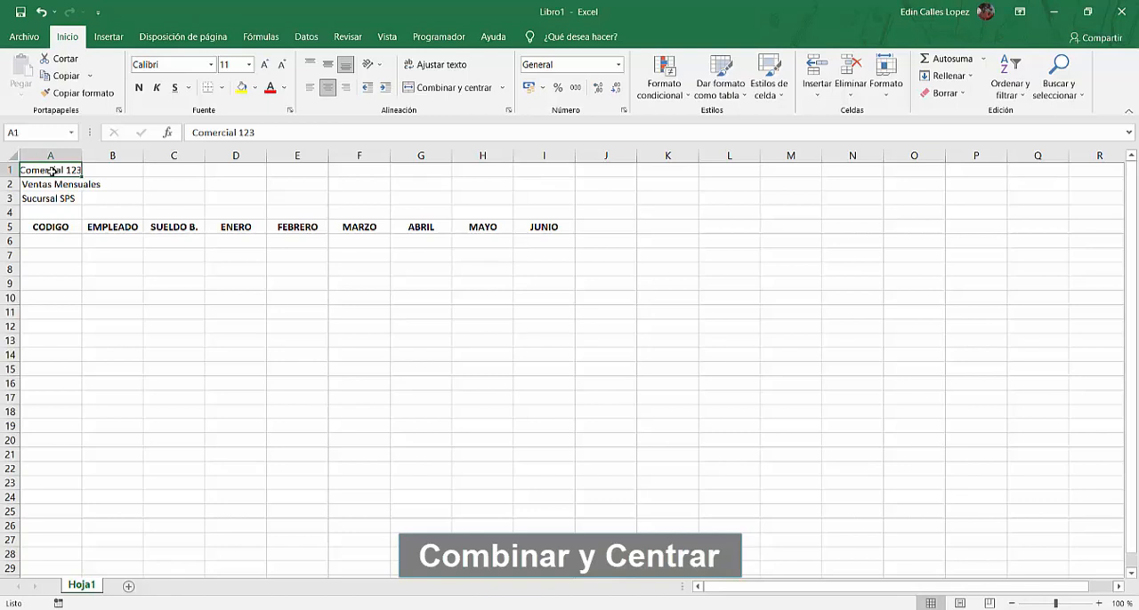
{"action": "left_click_drag", "start_coordinate": [51, 170], "coordinate": [648, 169]}
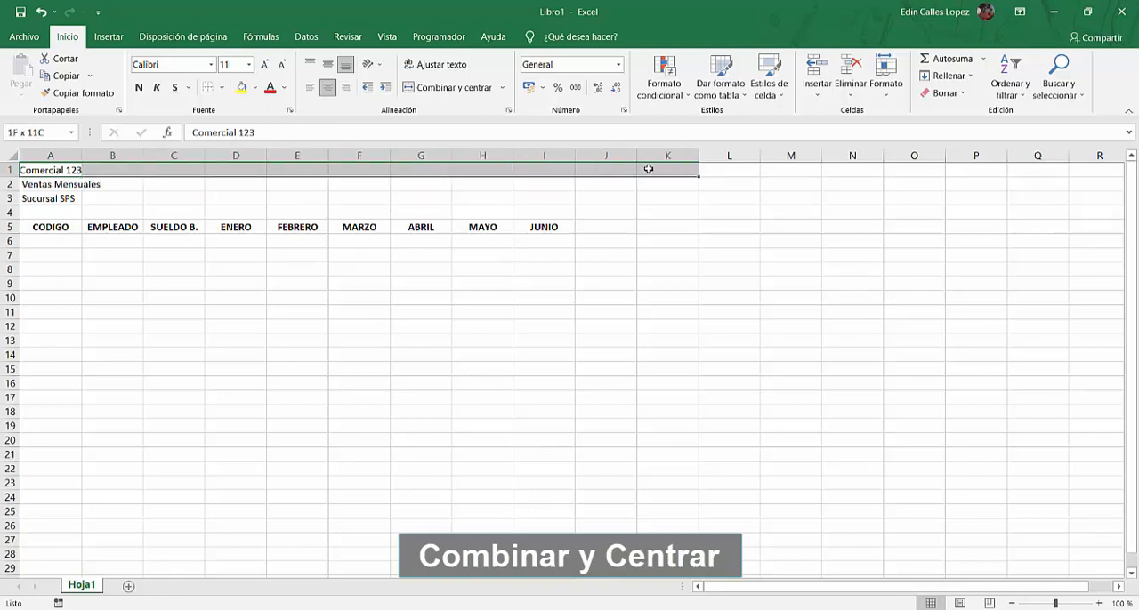
{"action": "left_click_drag", "start_coordinate": [649, 169], "coordinate": [649, 169]}
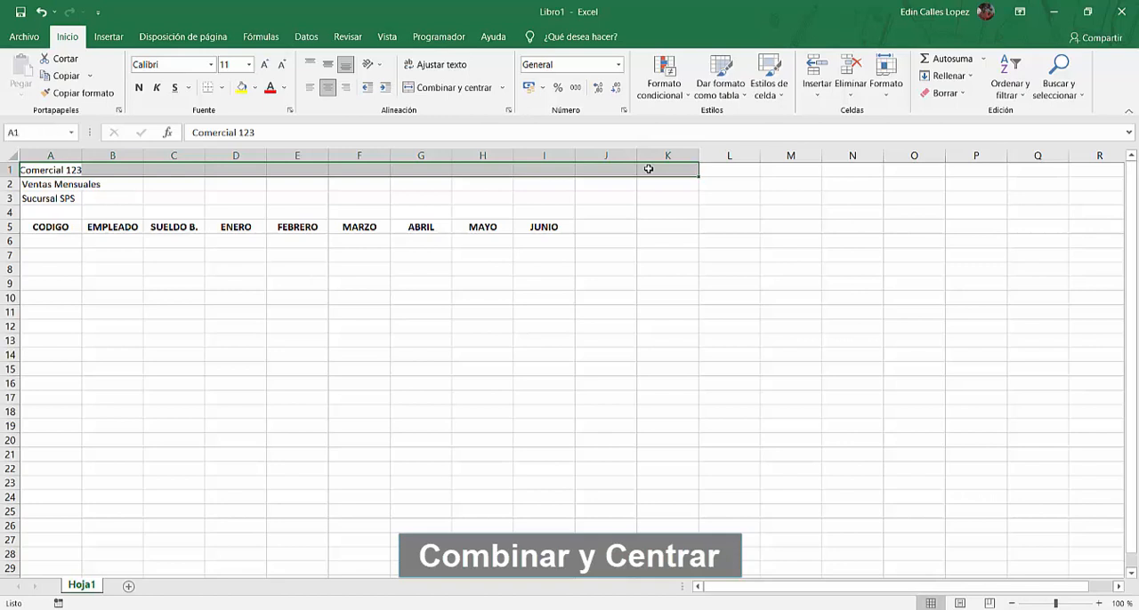
{"action": "left_click", "coordinate": [438, 88]}
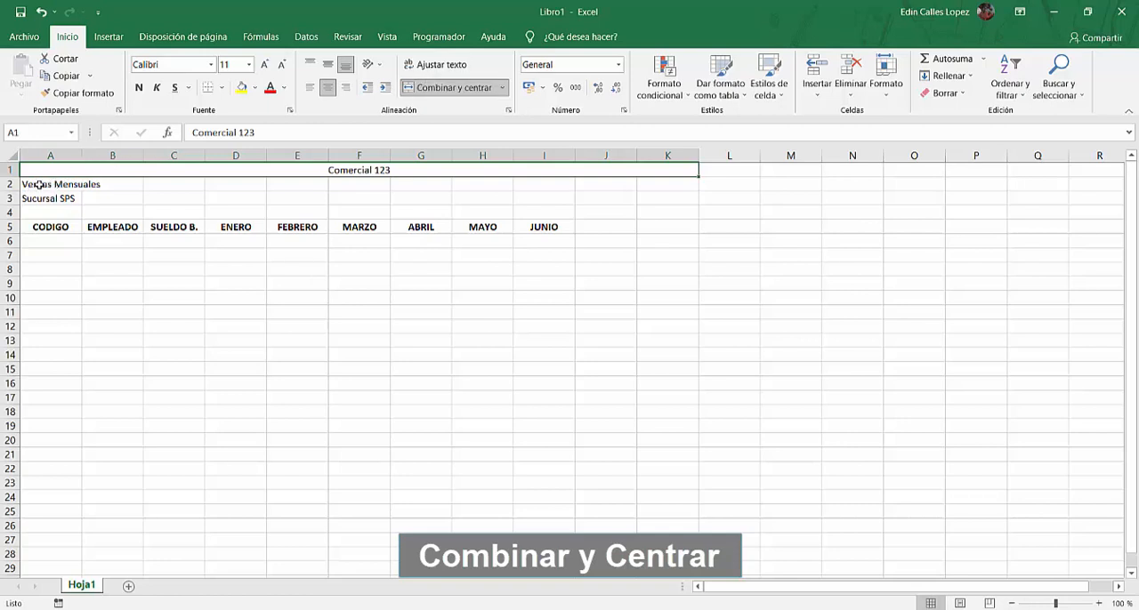
Merge and center Ventas Mensuales across A2:K2 and Sucursal SPS across A3:K3
{"action": "mouse_move", "coordinate": [38, 185]}
{"action": "left_mouse_down"}
{"action": "mouse_move", "coordinate": [427, 183]}
{"action": "mouse_move", "coordinate": [600, 201]}
{"action": "mouse_move", "coordinate": [190, 198]}
{"action": "mouse_move", "coordinate": [42, 185]}
{"action": "left_mouse_up"}
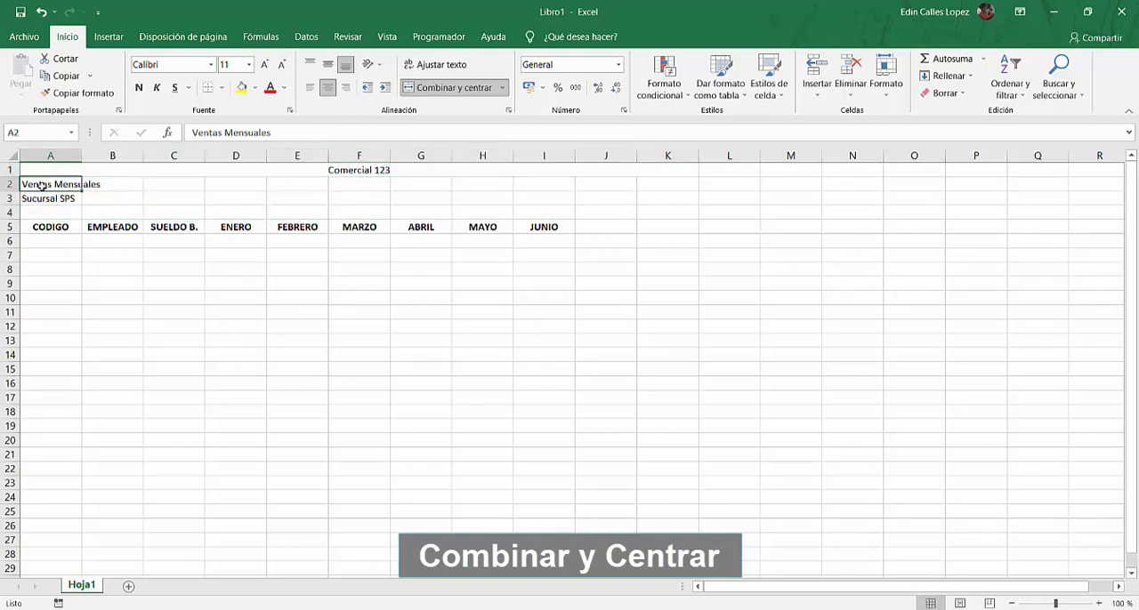
{"action": "left_click_drag", "start_coordinate": [42, 185], "coordinate": [657, 183]}
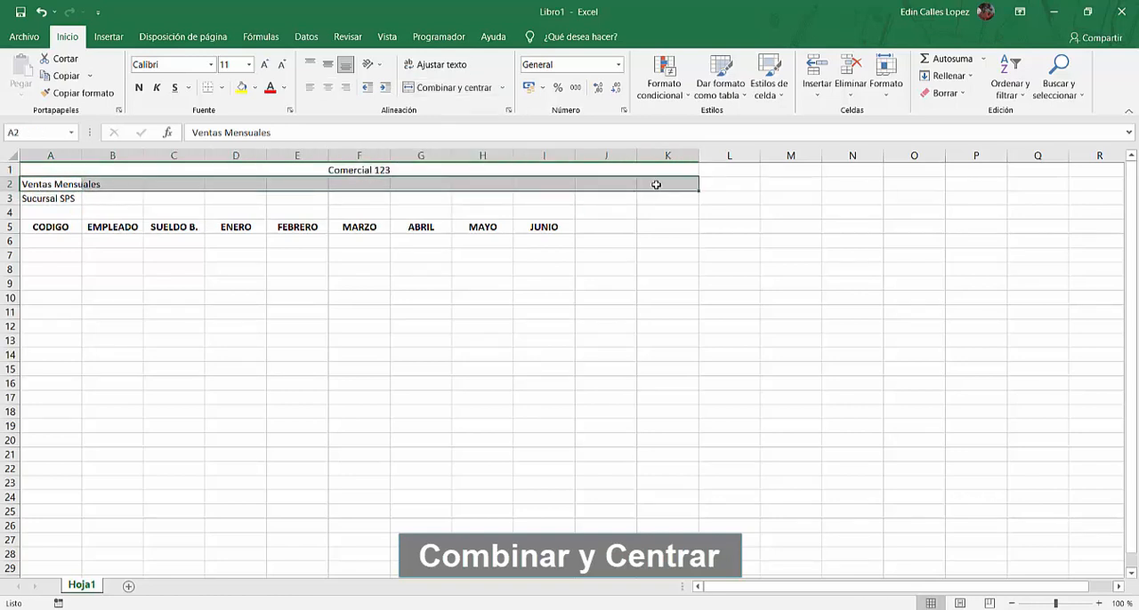
{"action": "left_click", "coordinate": [416, 90]}
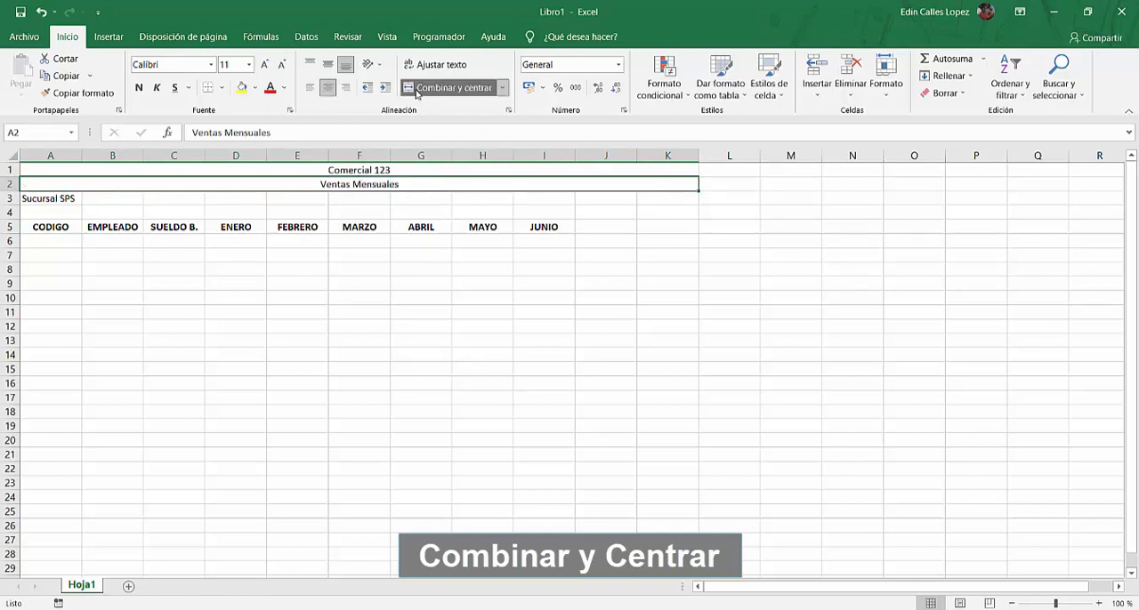
{"action": "left_click_drag", "start_coordinate": [33, 200], "coordinate": [674, 202]}
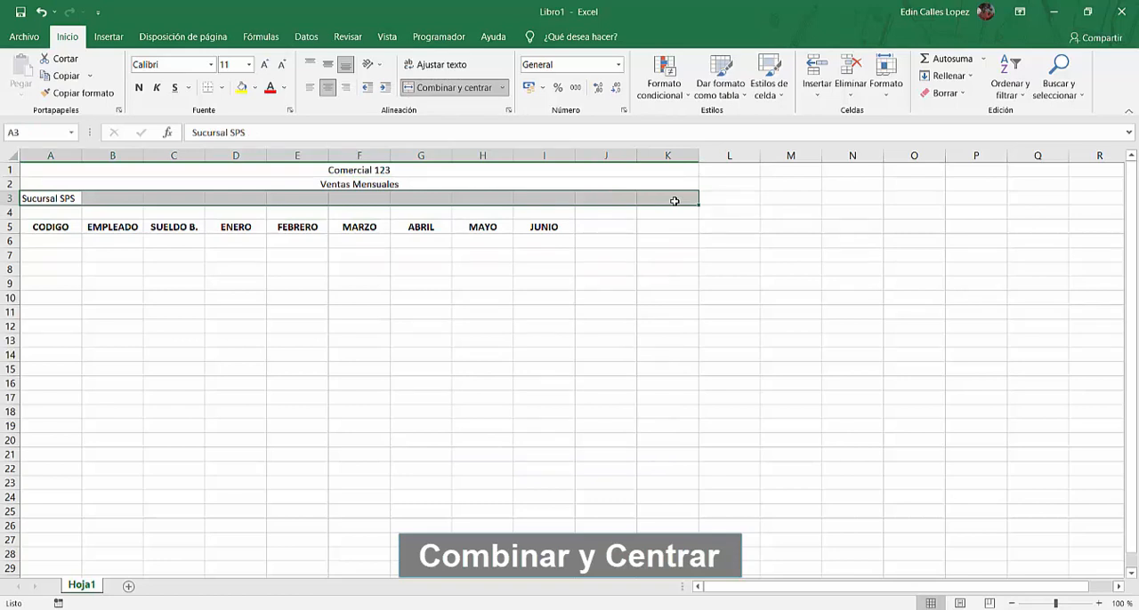
{"action": "left_click", "coordinate": [418, 89]}
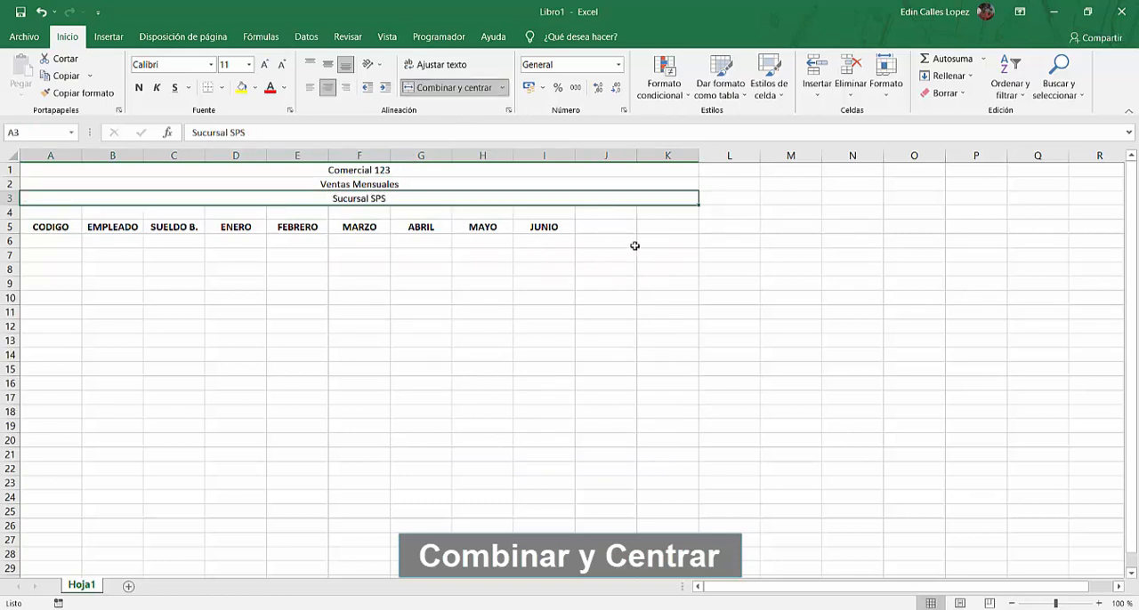
Add the column headers TOTAL VENTAS in J5 and COMISIÓN in K5
{"action": "left_click", "coordinate": [607, 229]}
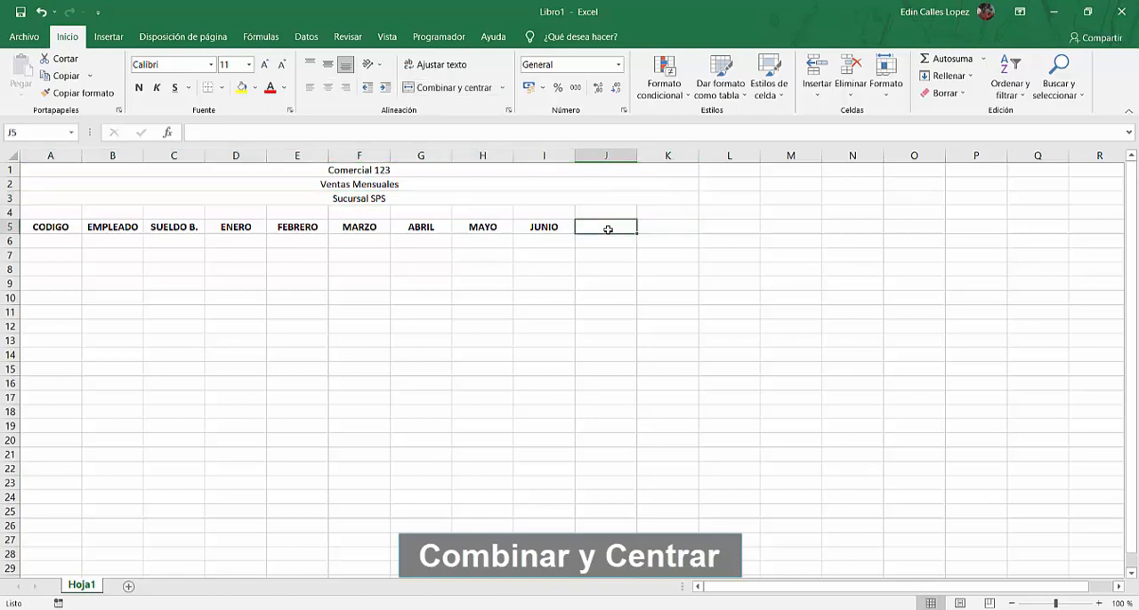
{"action": "type", "text": "TOTA"}
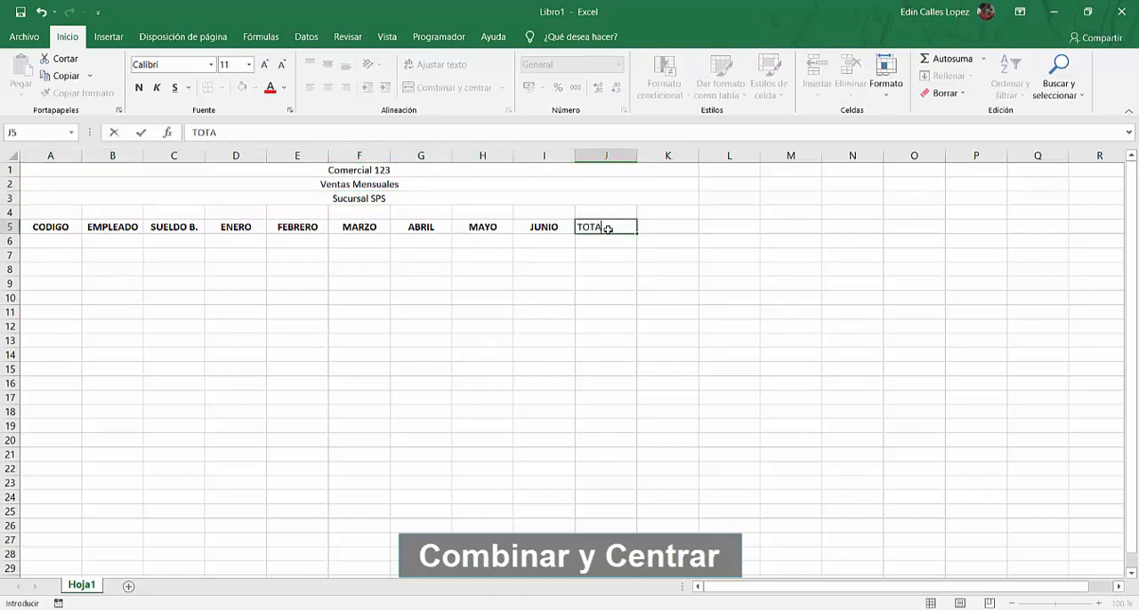
{"action": "type", "text": "L VENTAS"}
{"action": "key", "text": "Tab"}
{"action": "type", "text": "COM"}
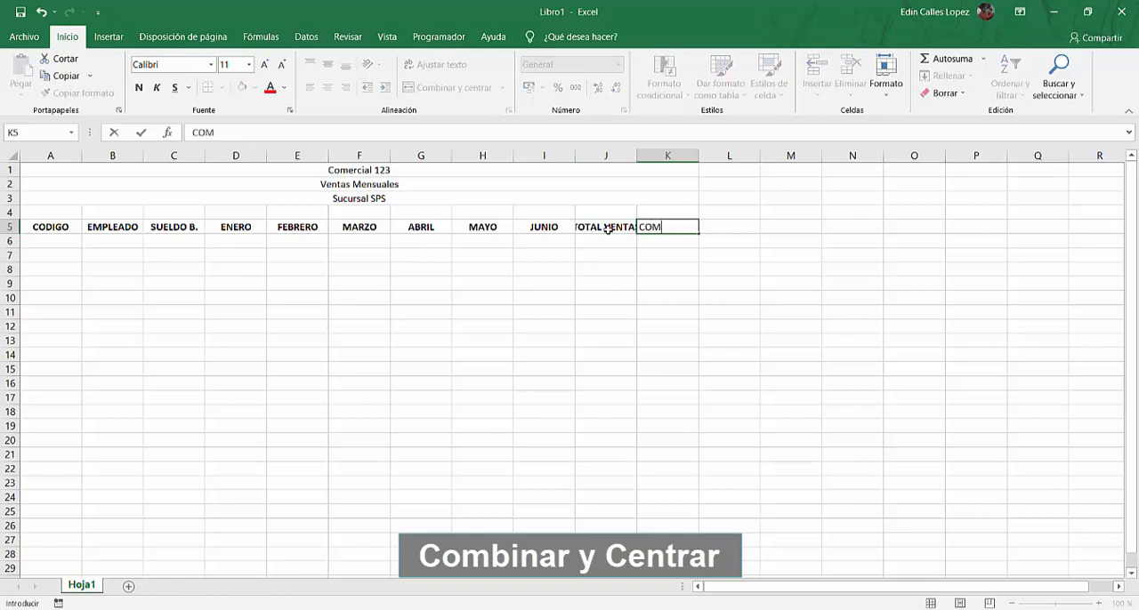
{"action": "type", "text": "ISIÓN"}
{"action": "key", "text": "Return"}
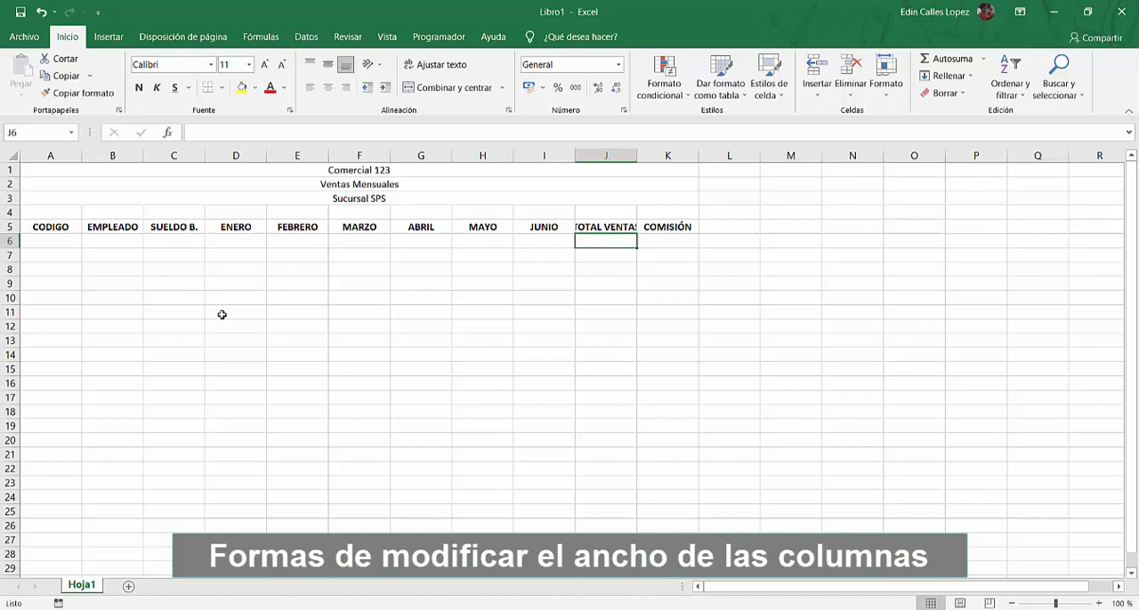
Enter the employee code 123 in cell A6 under the CODIGO header
{"action": "left_click", "coordinate": [58, 240]}
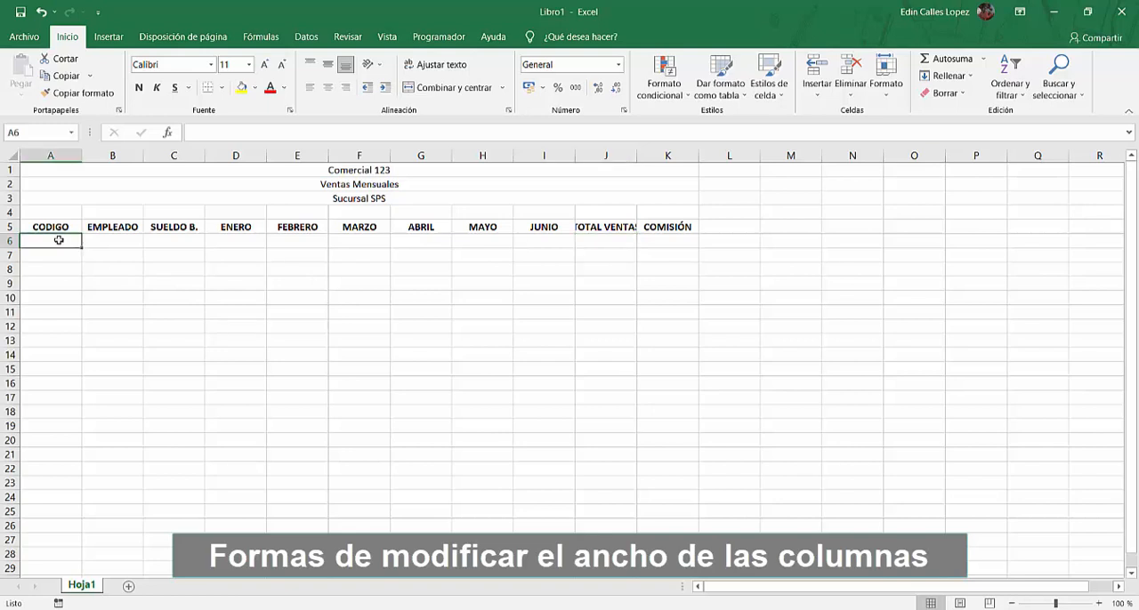
{"action": "type", "text": "123"}
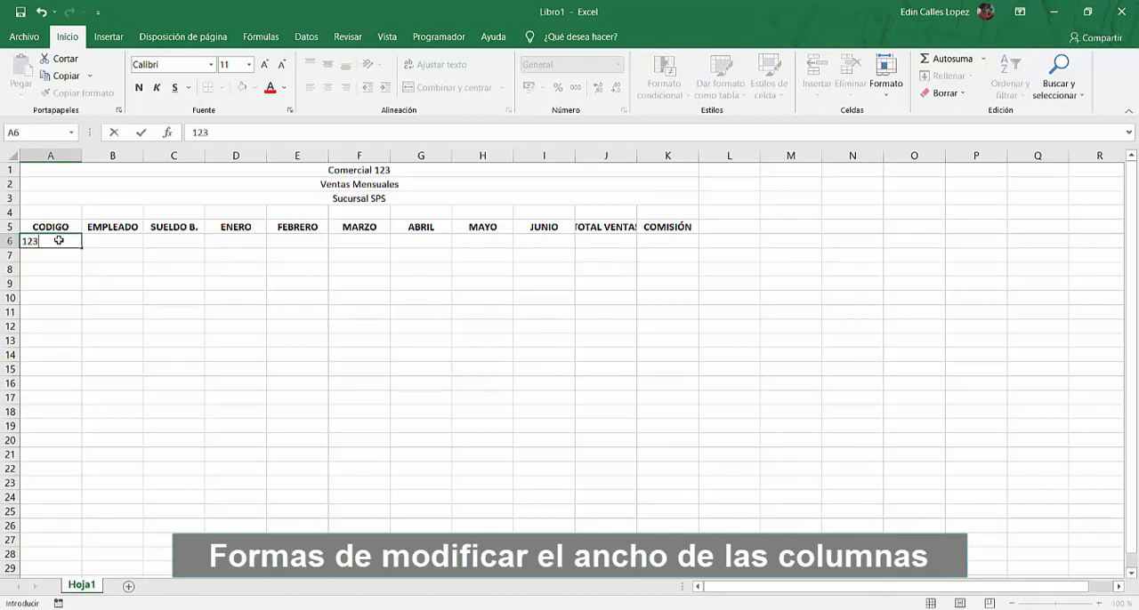
{"action": "key", "text": "Return"}
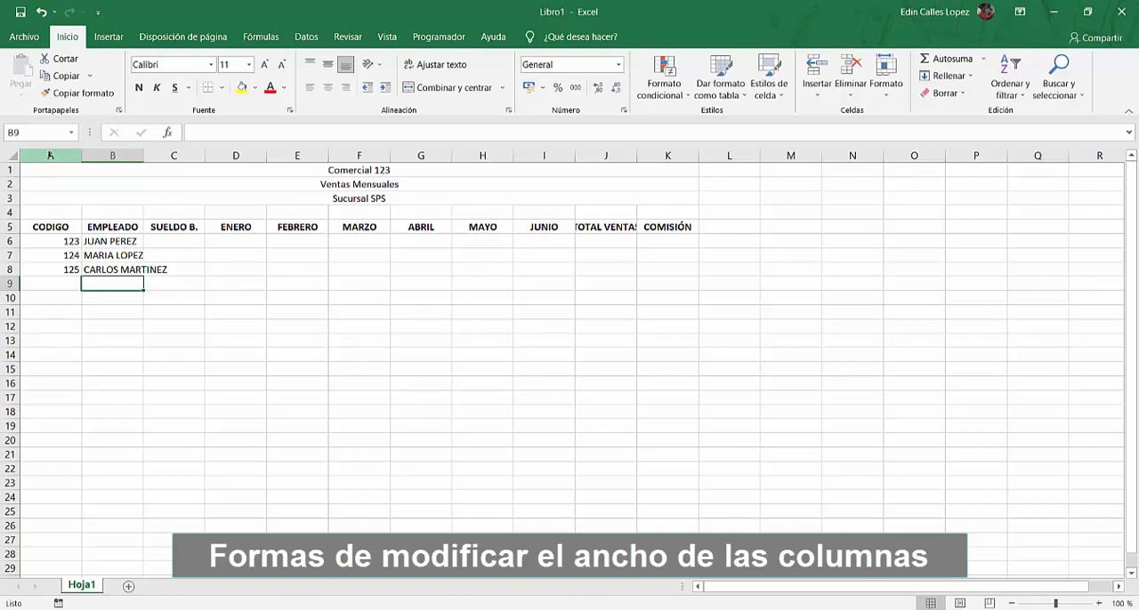
Set the width of column A to 6
{"action": "left_click", "coordinate": [50, 156]}
{"action": "right_click", "coordinate": [50, 156]}
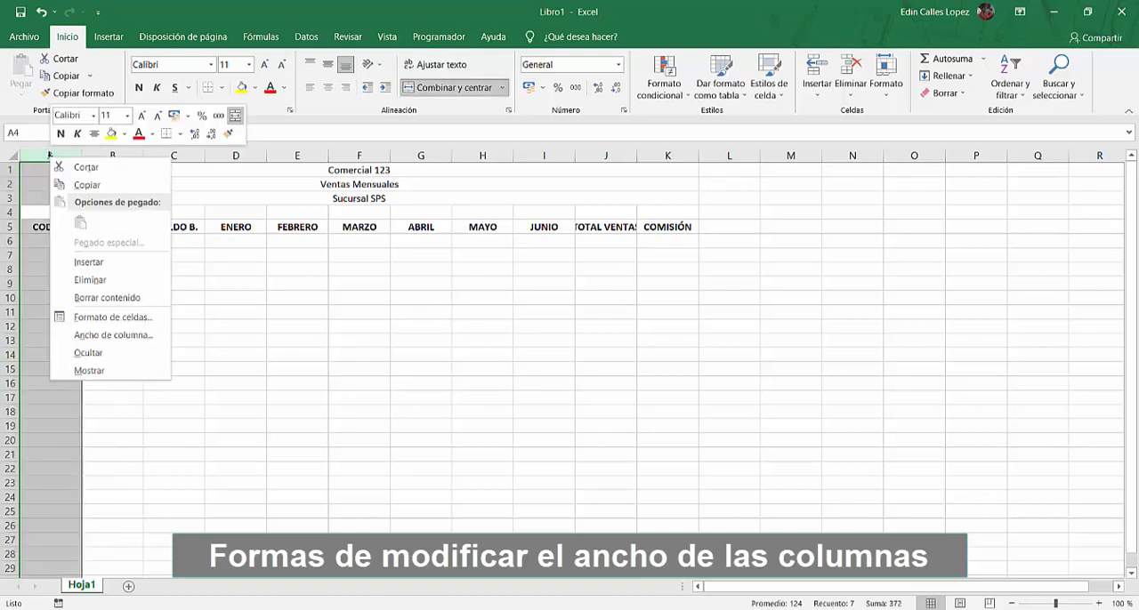
{"action": "left_click", "coordinate": [111, 335]}
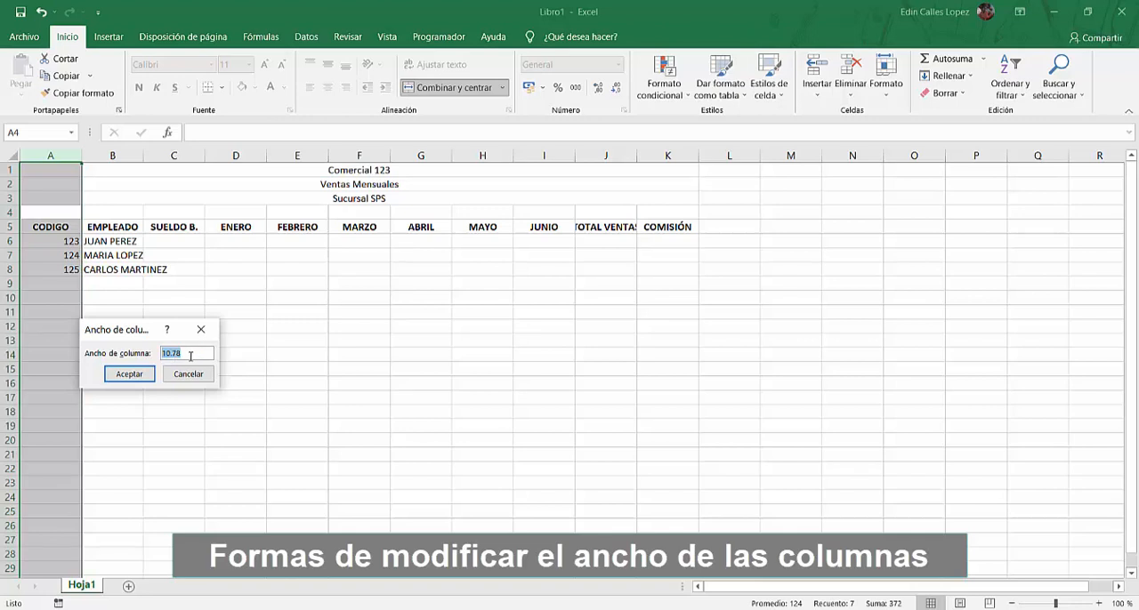
{"action": "type", "text": "6"}
{"action": "key", "text": "Return"}
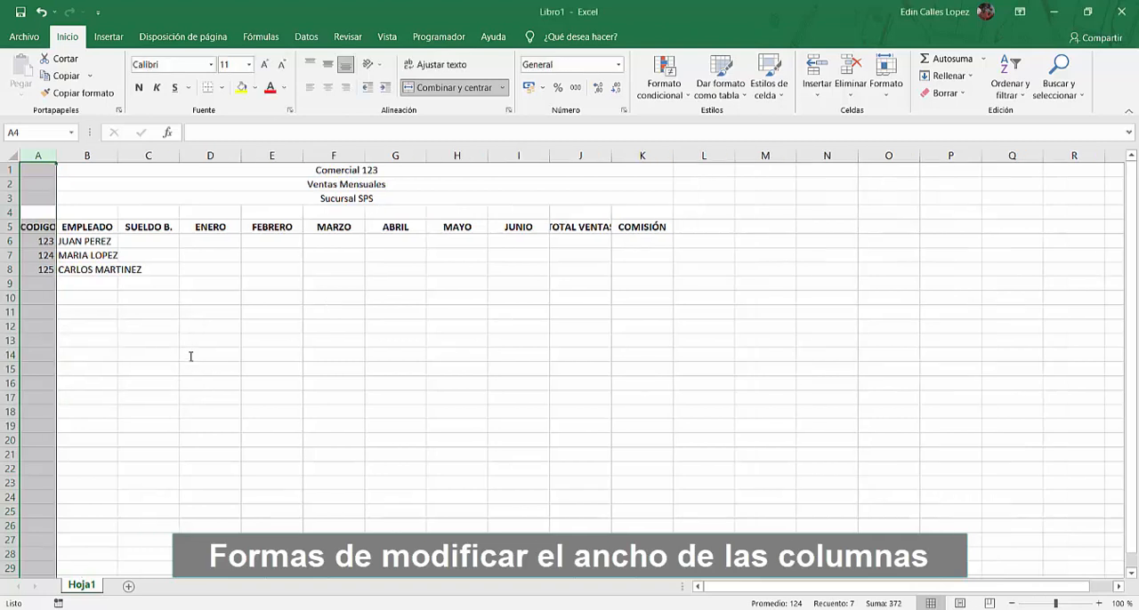
{"action": "left_click", "coordinate": [76, 297]}
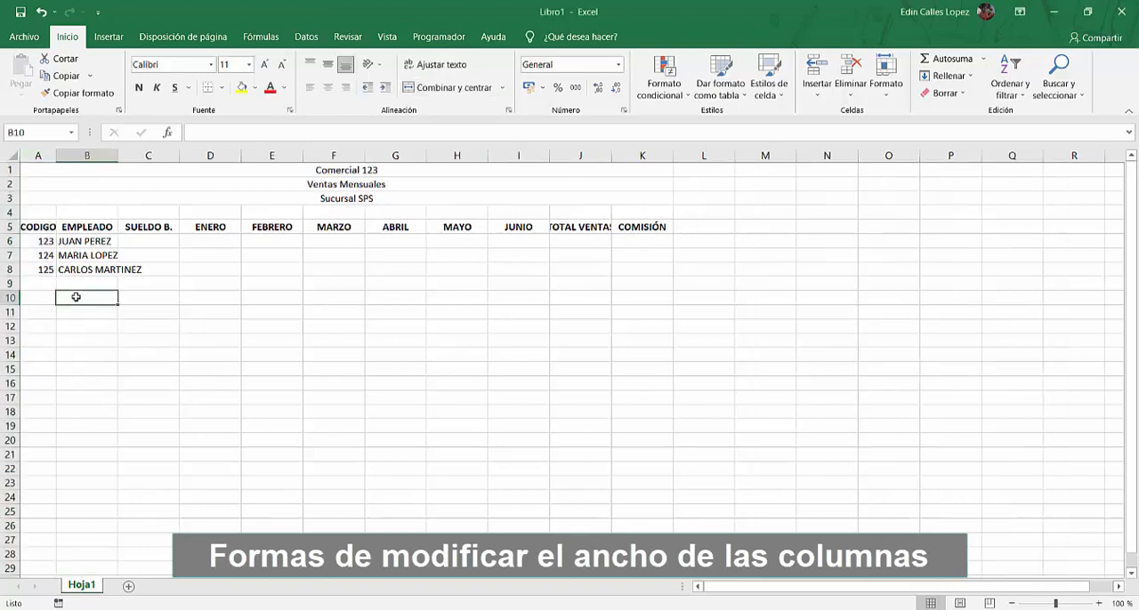
Widen column B to fit the employee names and autofit column J to the TOTAL VENTAS header
{"action": "left_click", "coordinate": [98, 239]}
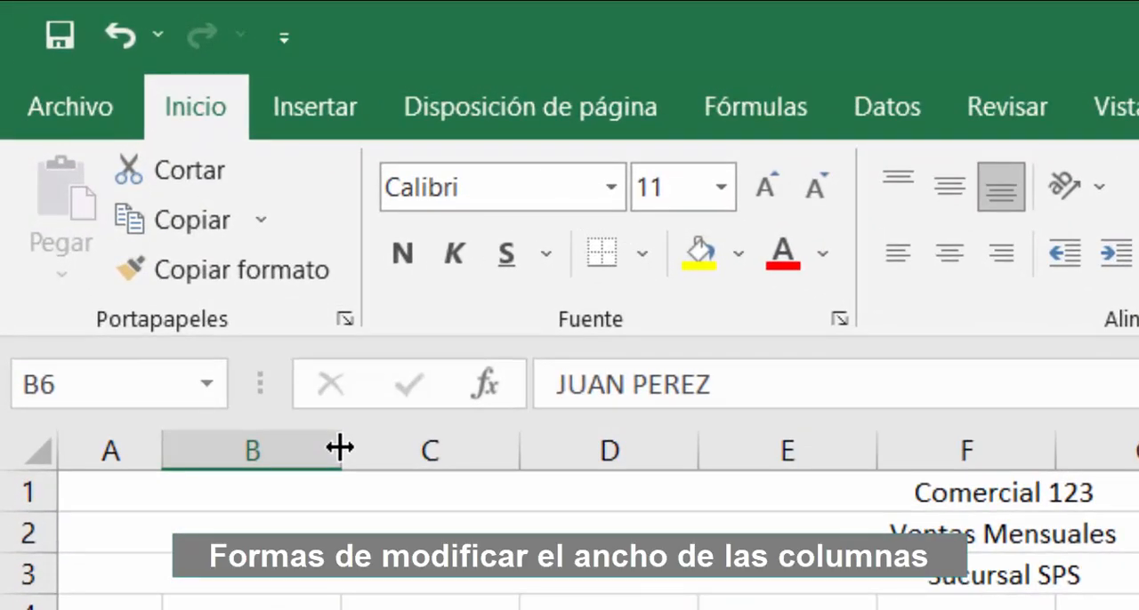
{"action": "left_click_drag", "start_coordinate": [339, 447], "coordinate": [472, 441]}
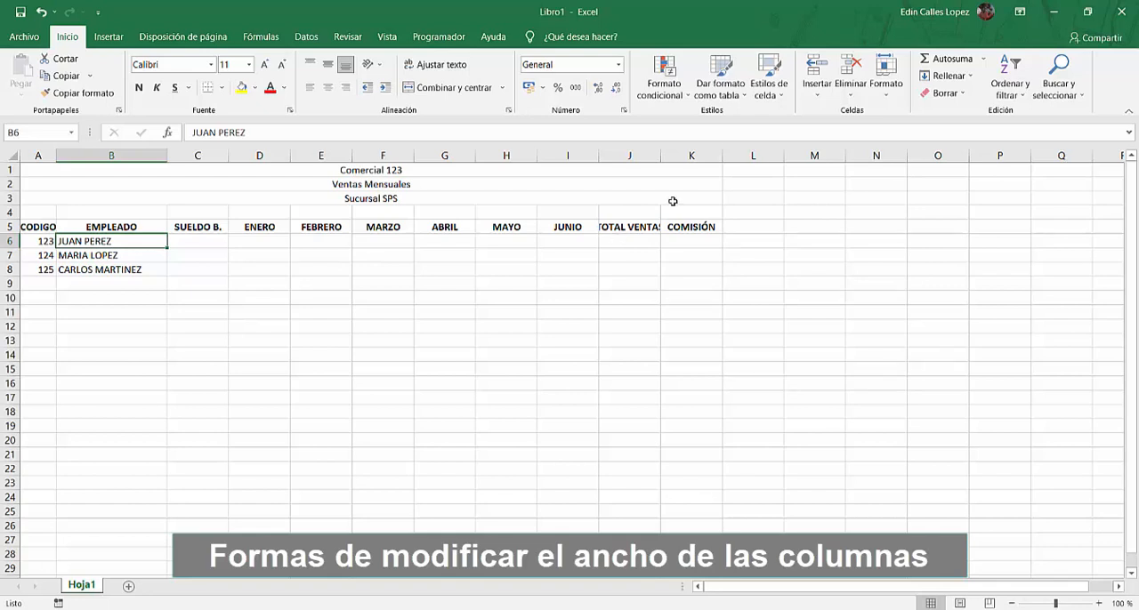
{"action": "double_click", "coordinate": [661, 157]}
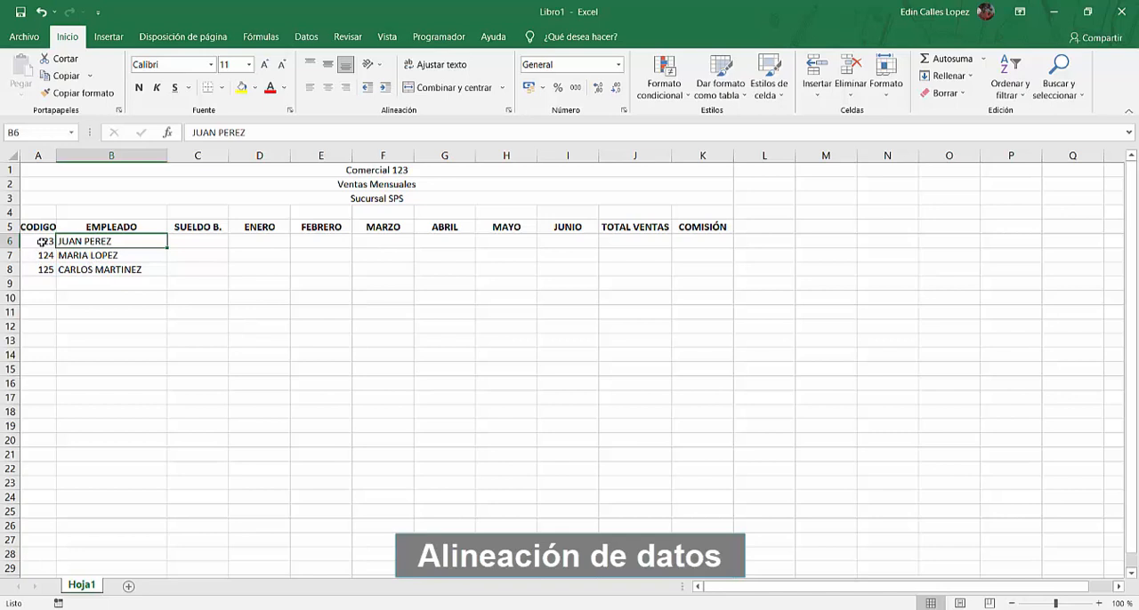
{"action": "left_click_drag", "start_coordinate": [42, 241], "coordinate": [42, 272]}
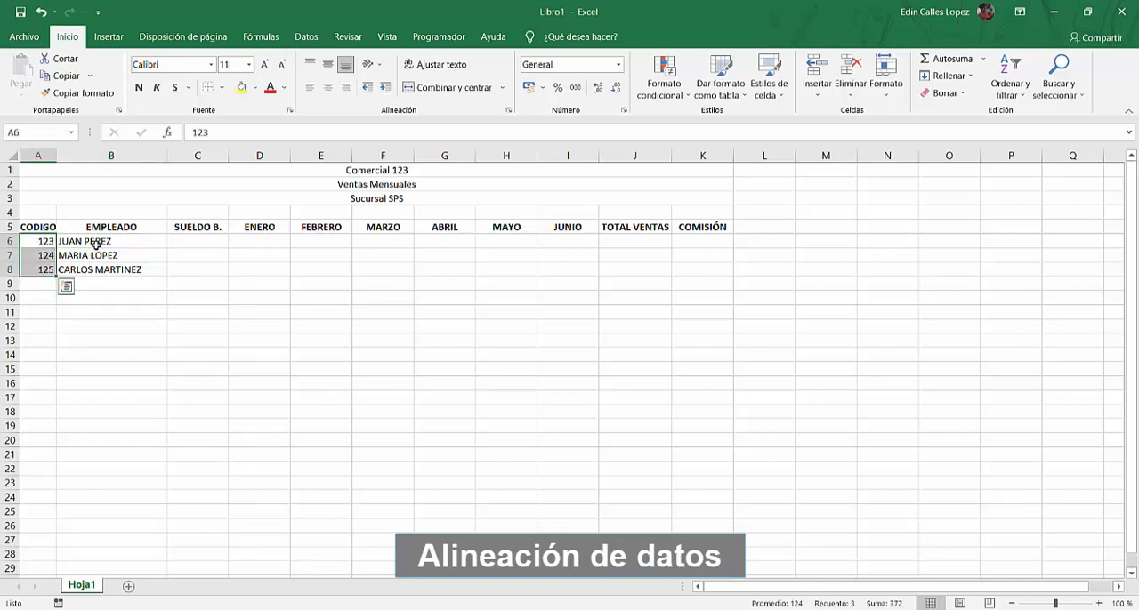
{"action": "left_click_drag", "start_coordinate": [103, 242], "coordinate": [105, 273]}
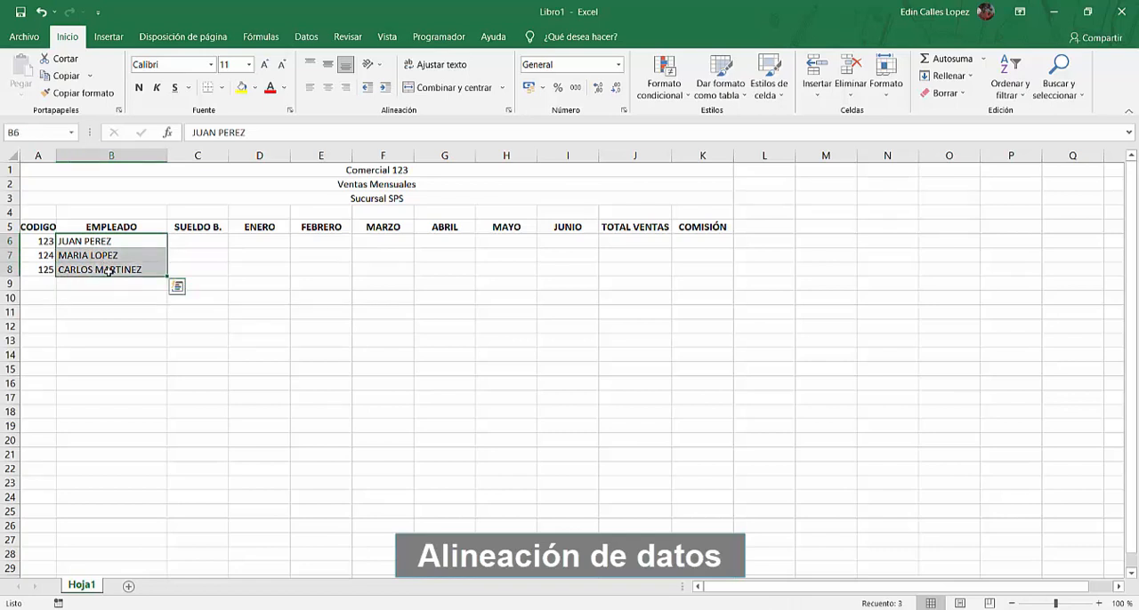
{"action": "left_click", "coordinate": [35, 253]}
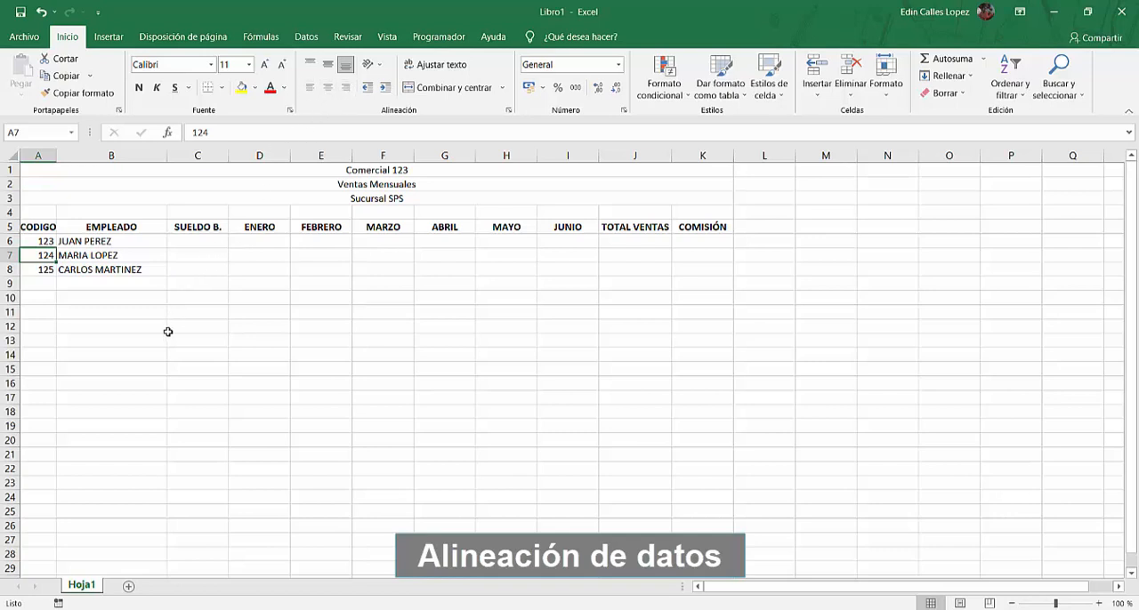
Enter 10000 in C6 under SUELDO B. as the first employee's base salary
{"action": "left_click", "coordinate": [194, 242]}
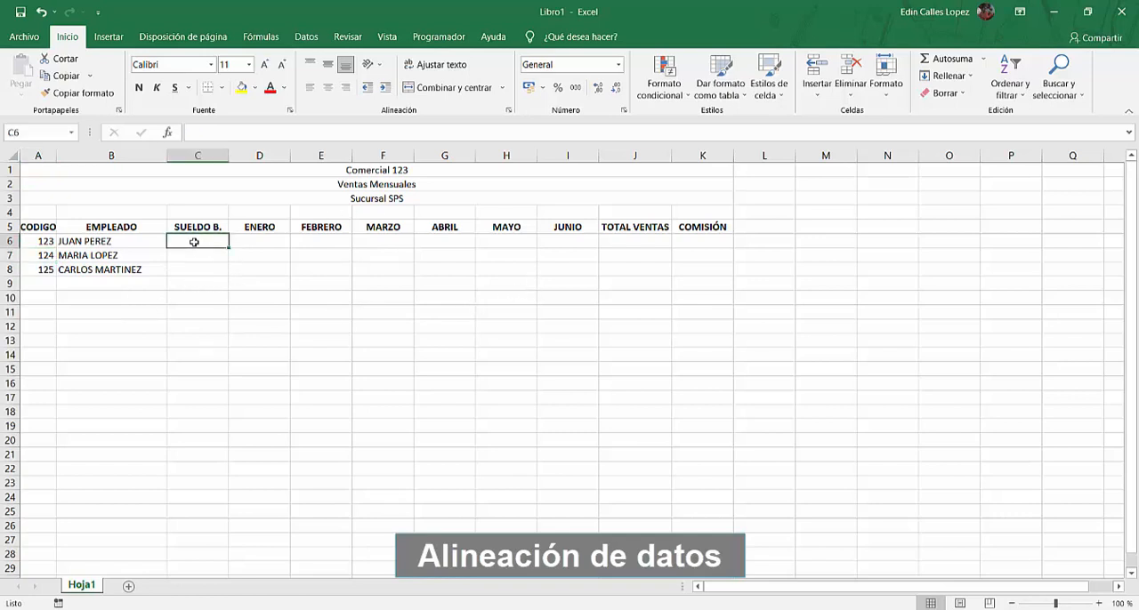
{"action": "type", "text": "10000"}
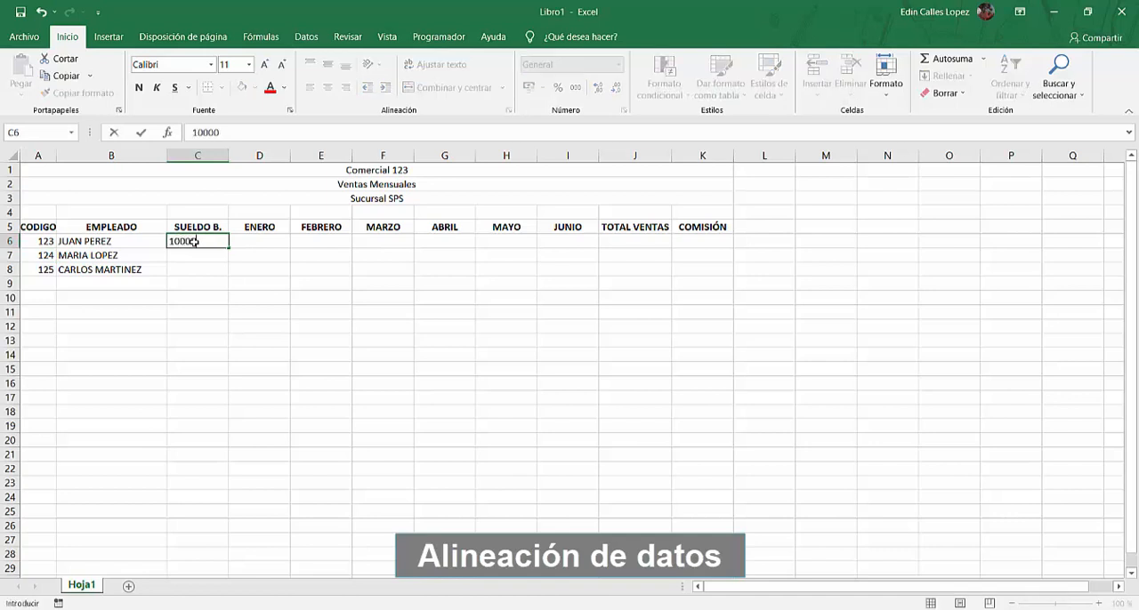
{"action": "key", "text": "Return"}
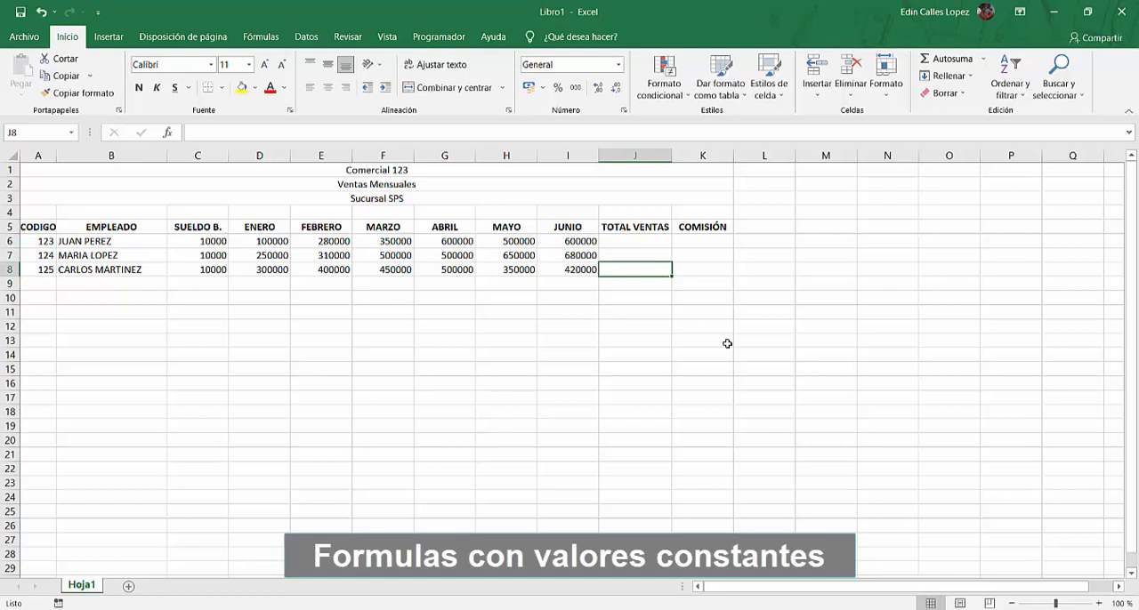
Enter the constant-value formula =100000+280000+350000+600000+500000+600000 in J6 under TOTAL VENTAS
{"action": "key", "text": "Up"}
{"action": "key", "text": "Up"}
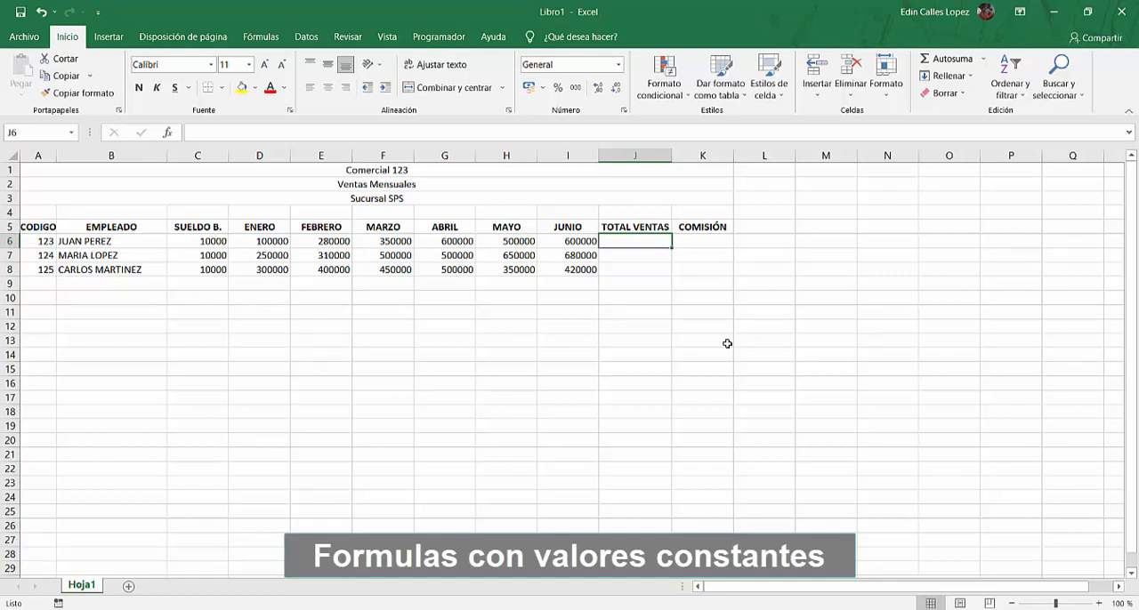
{"action": "type", "text": "="}
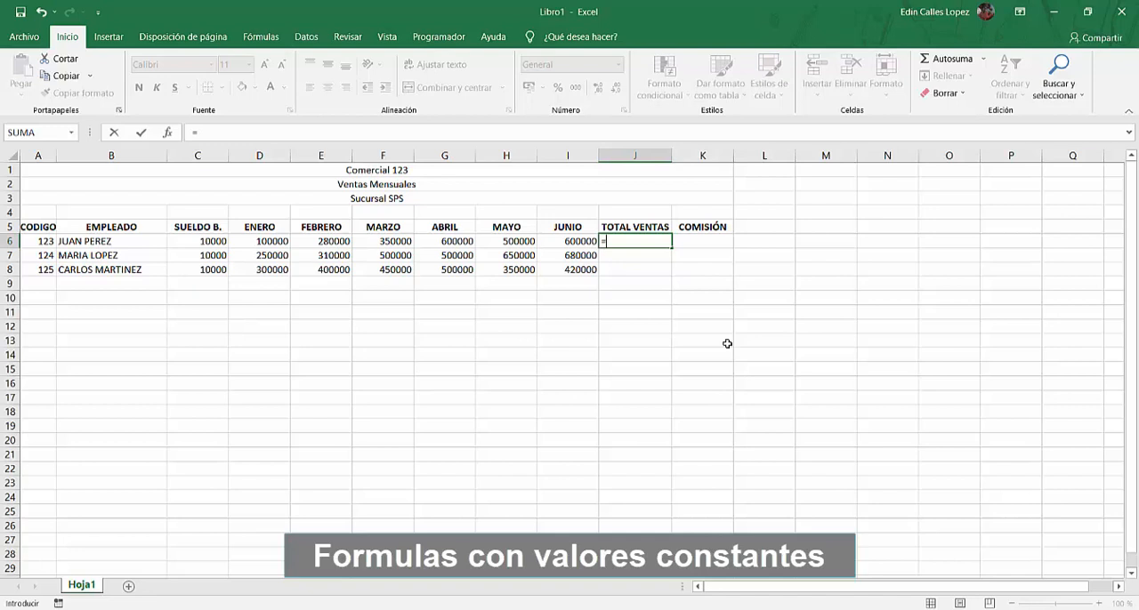
{"action": "type", "text": "100000+"}
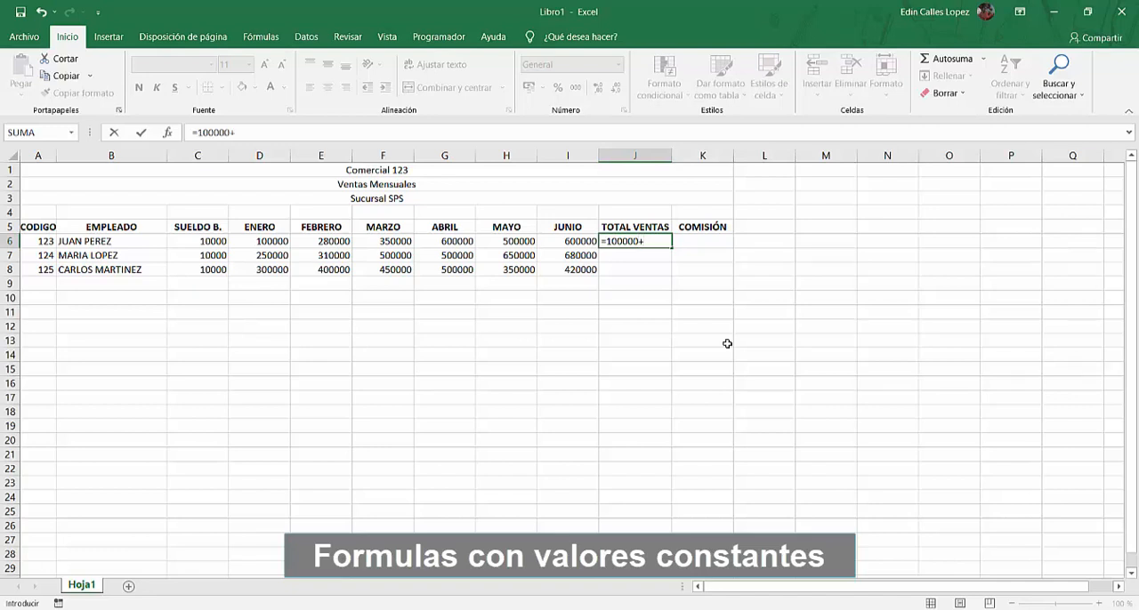
{"action": "type", "text": "280000+350000"}
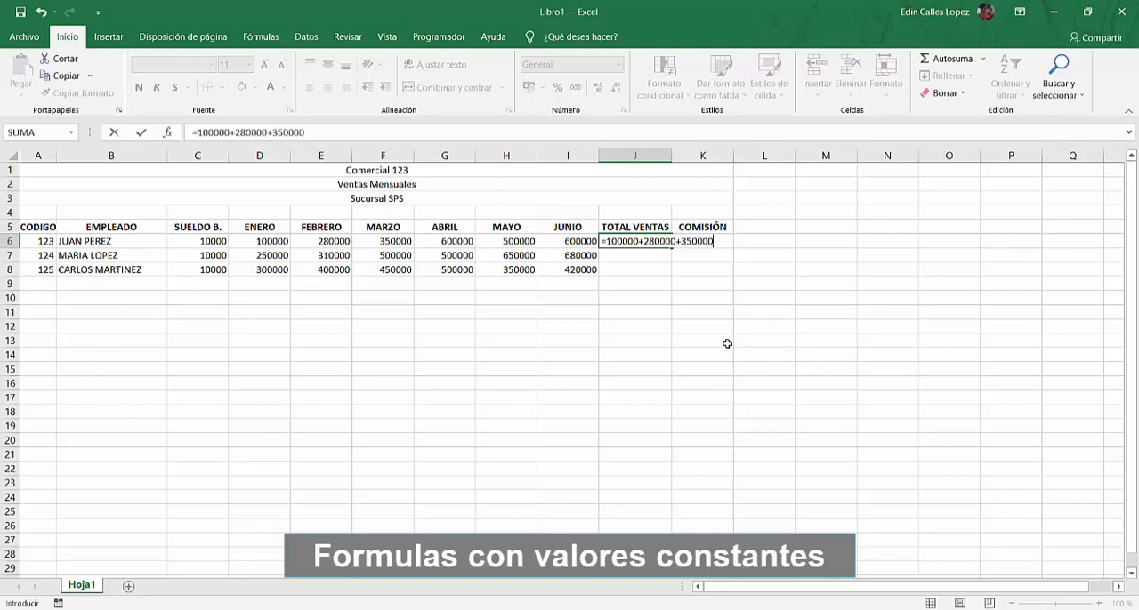
{"action": "type", "text": "+600000+5"}
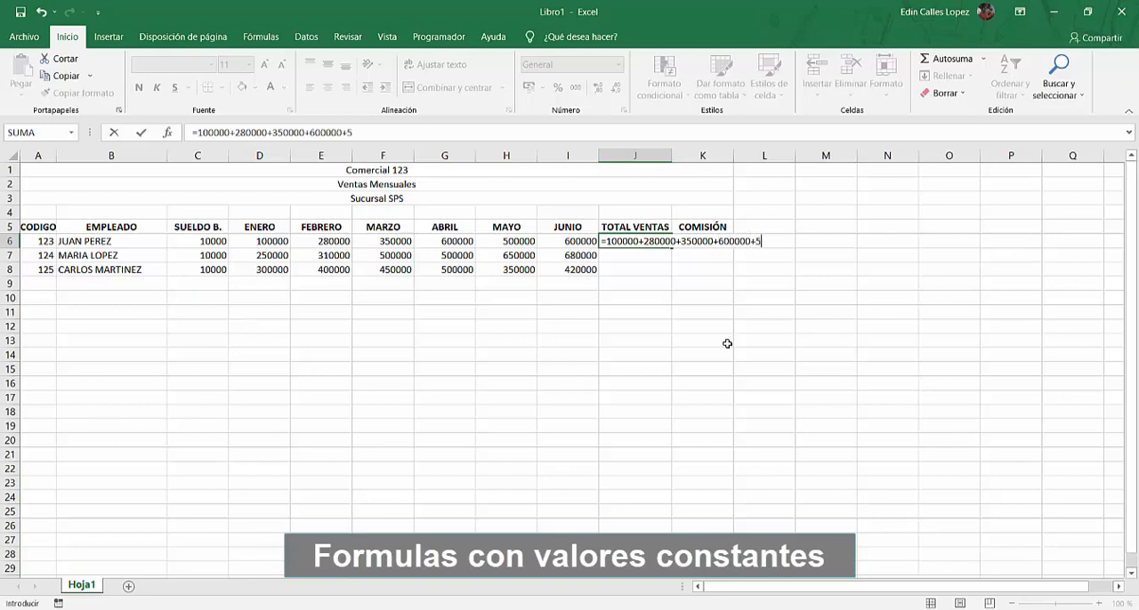
{"action": "type", "text": "00000+600000"}
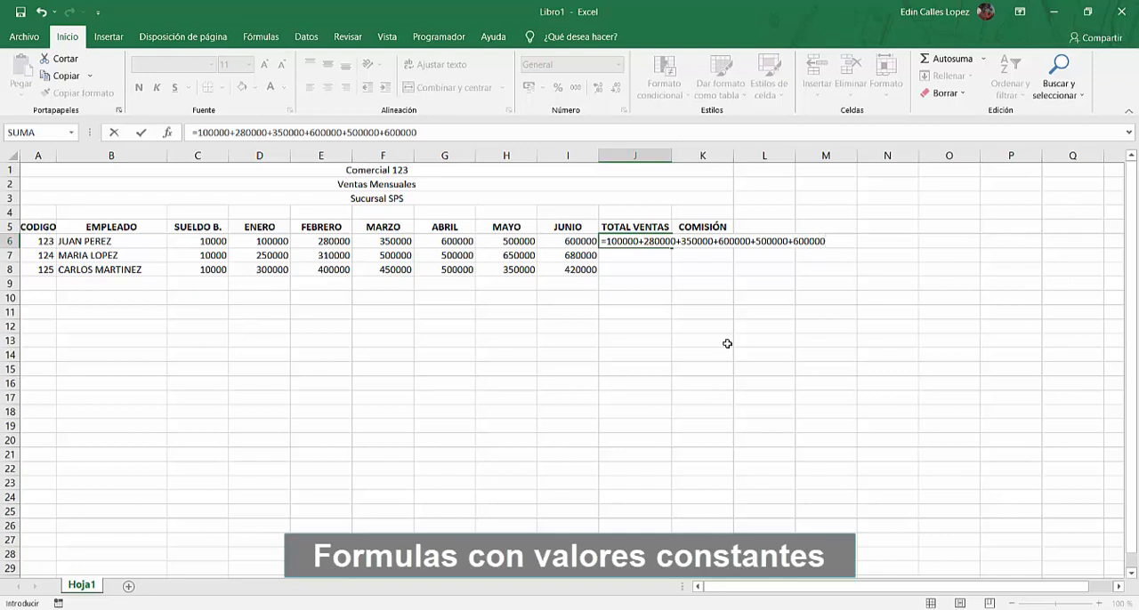
{"action": "key", "text": "Return"}
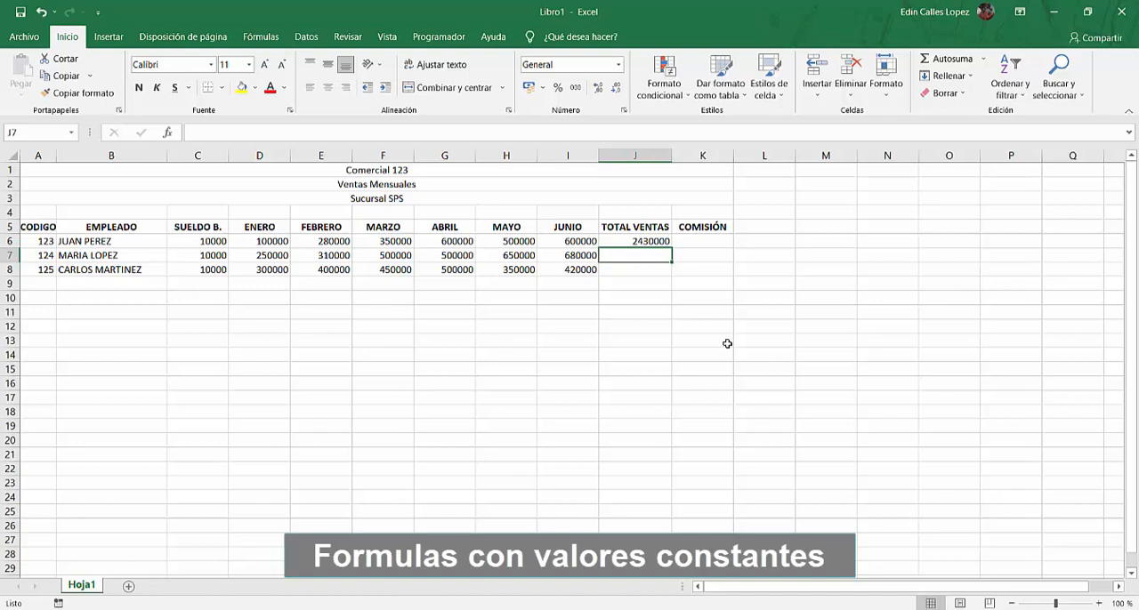
Set the first employee's JUNIO sales in I6 to 700000
{"action": "key", "text": "Up"}
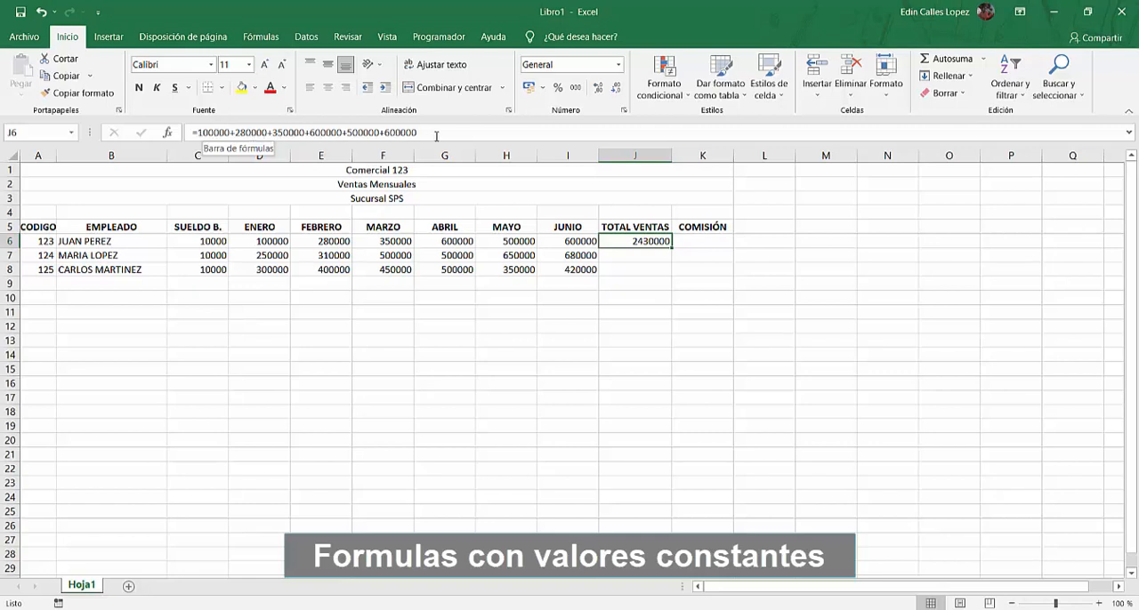
{"action": "left_click", "coordinate": [568, 242]}
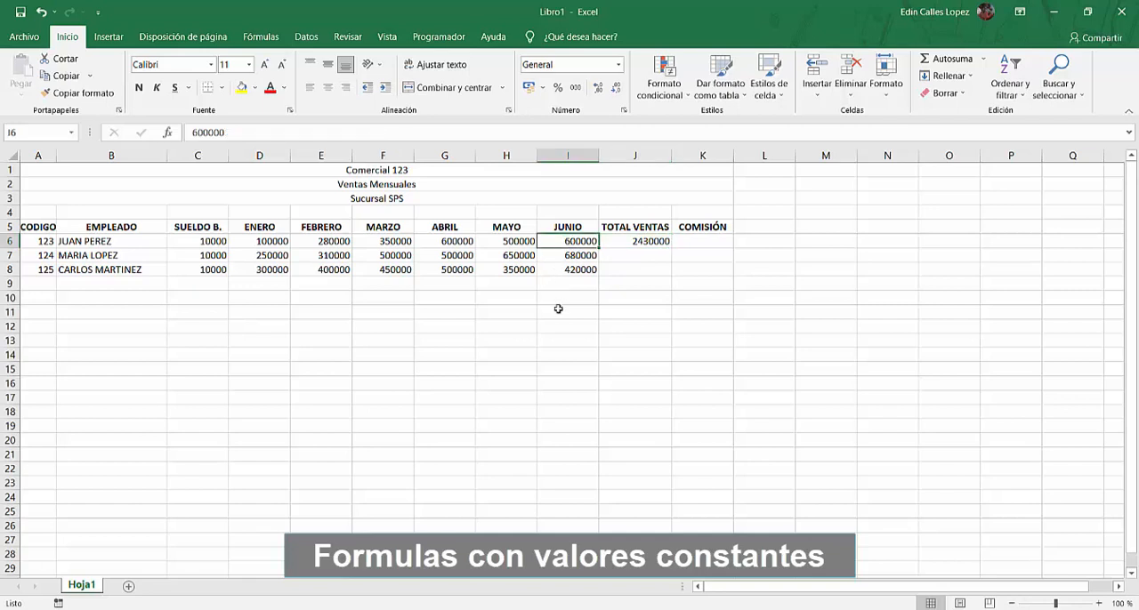
{"action": "type", "text": "70"}
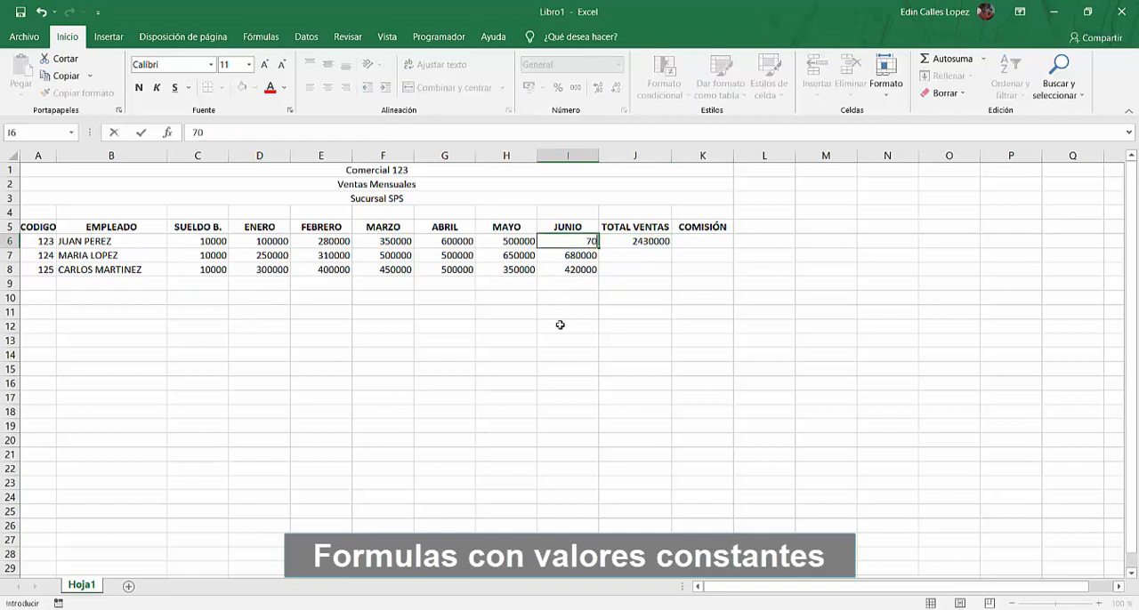
{"action": "type", "text": "0000"}
{"action": "key", "text": "Return"}
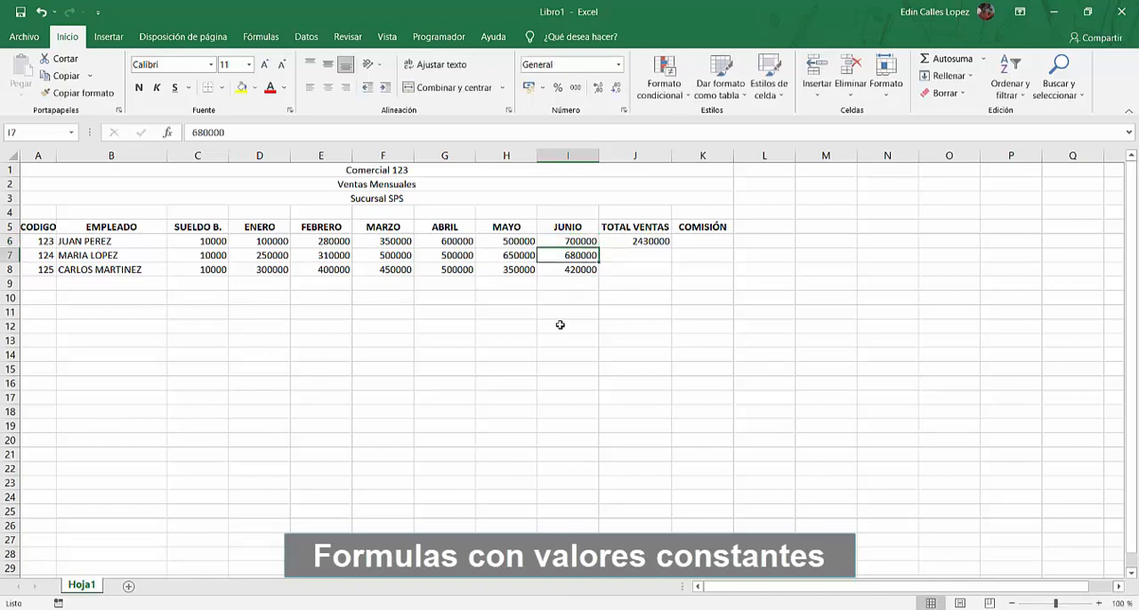
Compare the last constant in the J6 formula with the JUNIO sales in I6, leaving the formula as it is
{"action": "key", "text": "Up"}
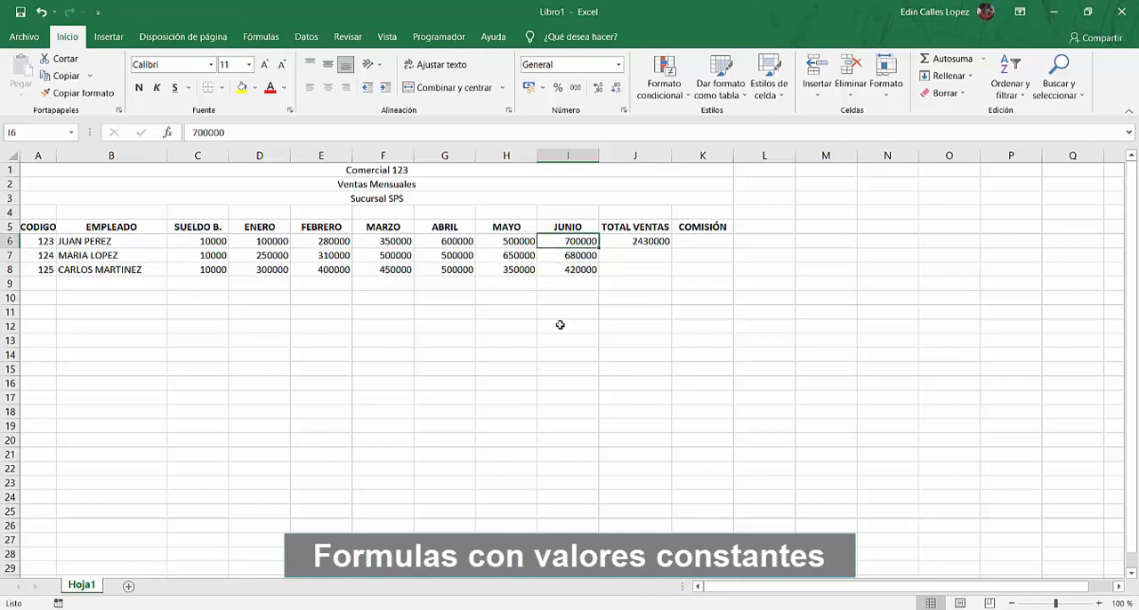
{"action": "key", "text": "Right"}
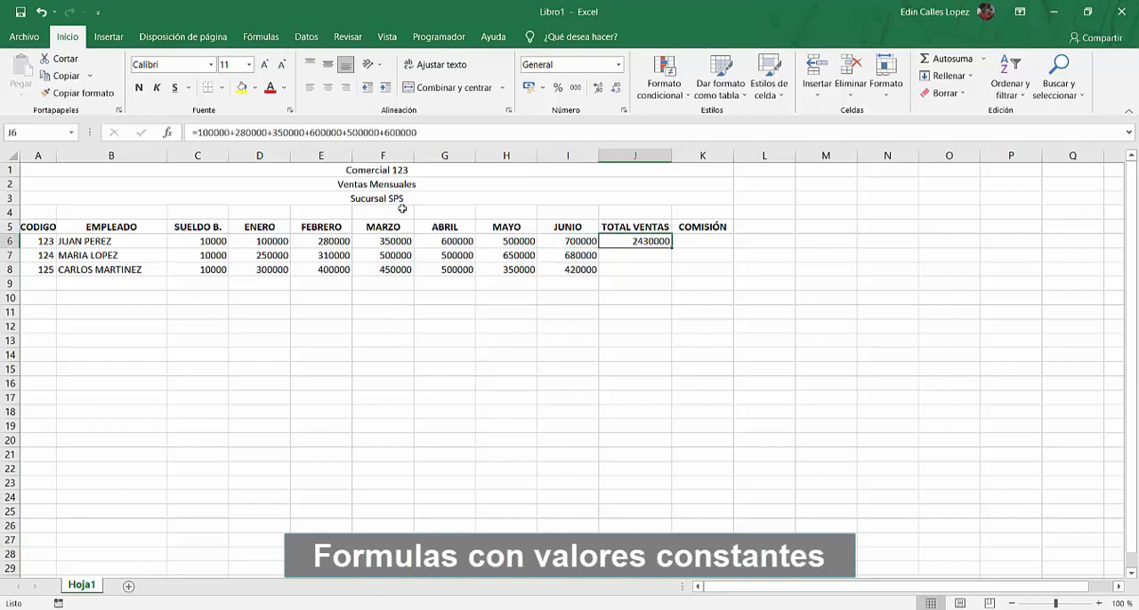
{"action": "left_click", "coordinate": [402, 132]}
{"action": "double_click", "coordinate": [402, 131]}
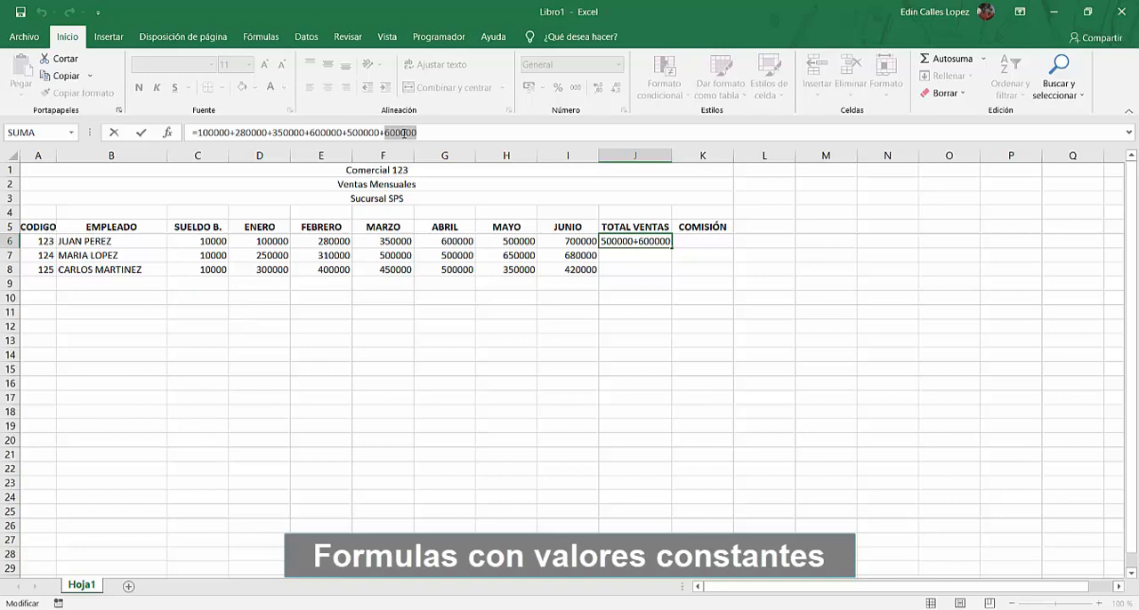
{"action": "key", "text": "Return"}
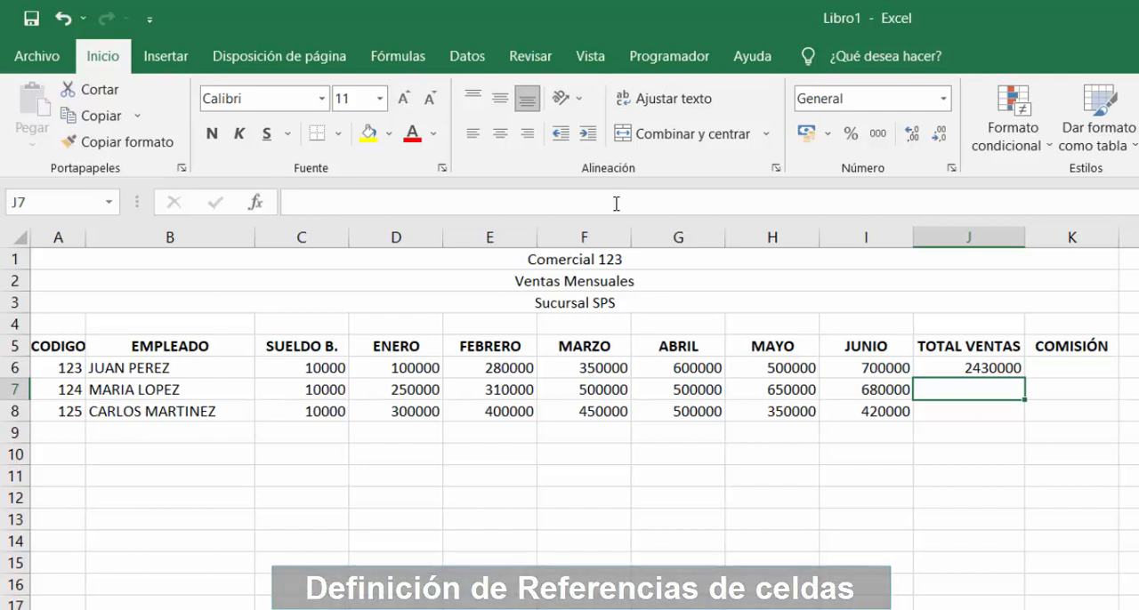
Remove the constant values from the J6 formula under TOTAL VENTAS, keeping only the equals sign
{"action": "key", "text": "Up"}
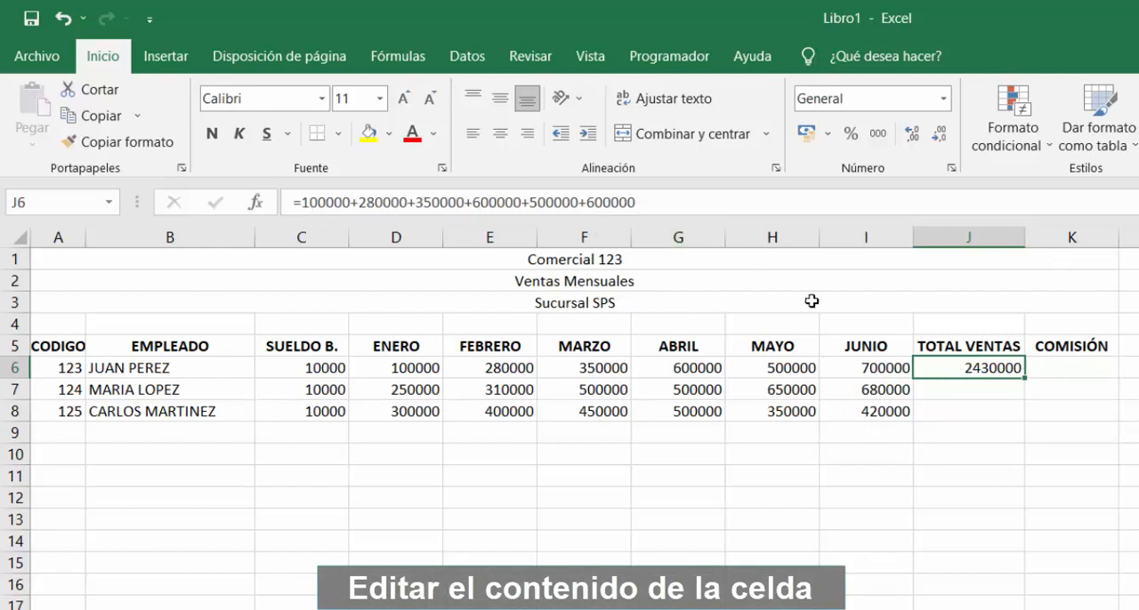
{"action": "double_click", "coordinate": [992, 367]}
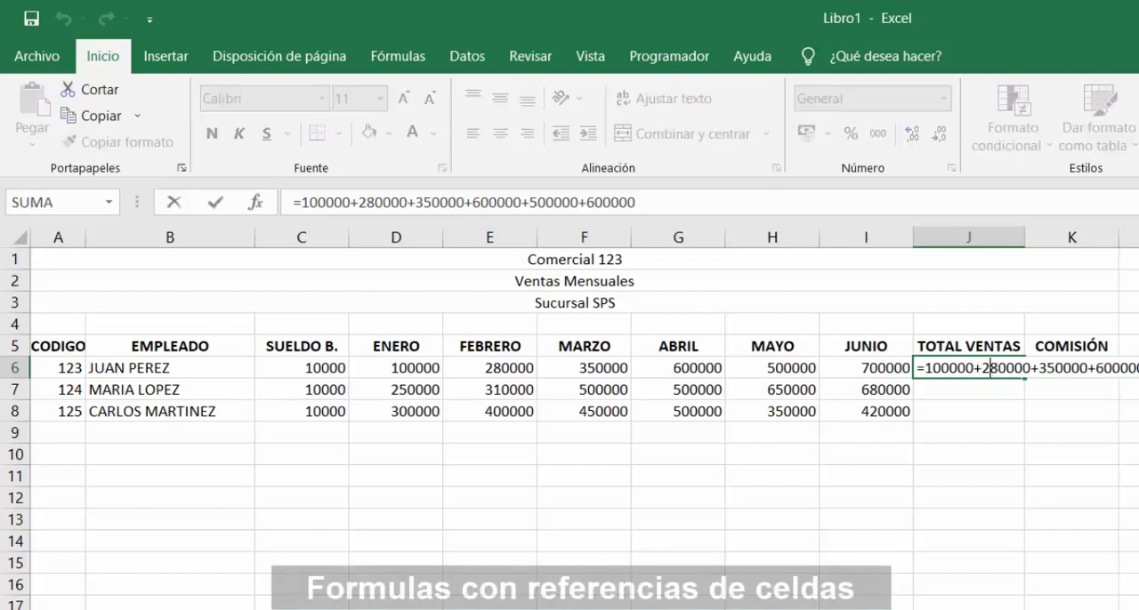
{"action": "left_click_drag", "start_coordinate": [1138, 368], "coordinate": [928, 346]}
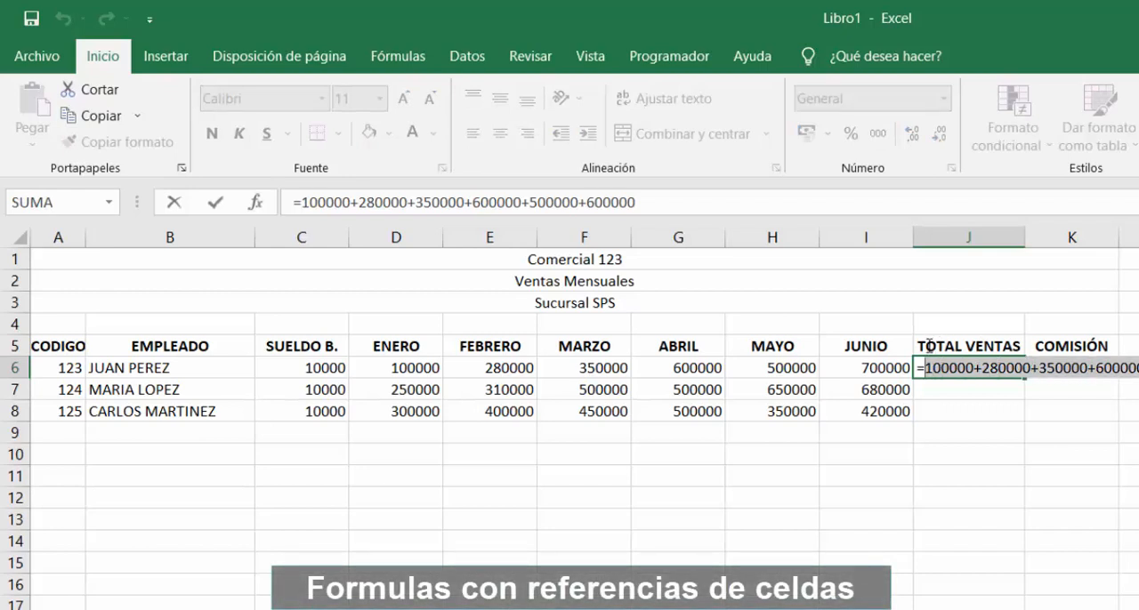
{"action": "key", "text": "BackSpace"}
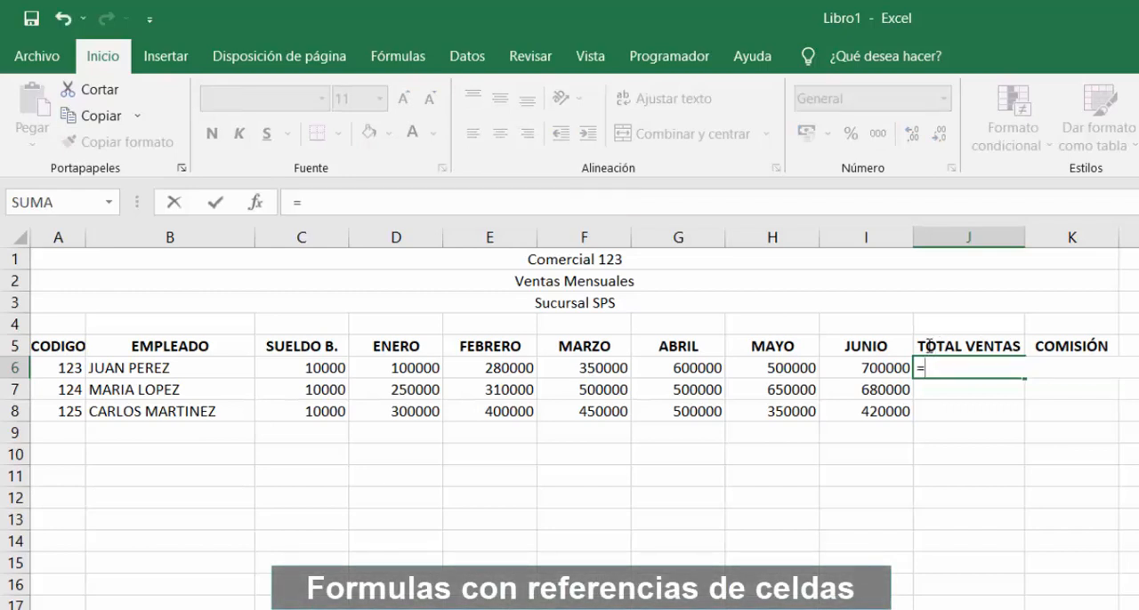
Complete the first employee's total in J6 with cell references as =D6+E6+F6+G6+H6+I6
{"action": "left_click", "coordinate": [282, 368]}
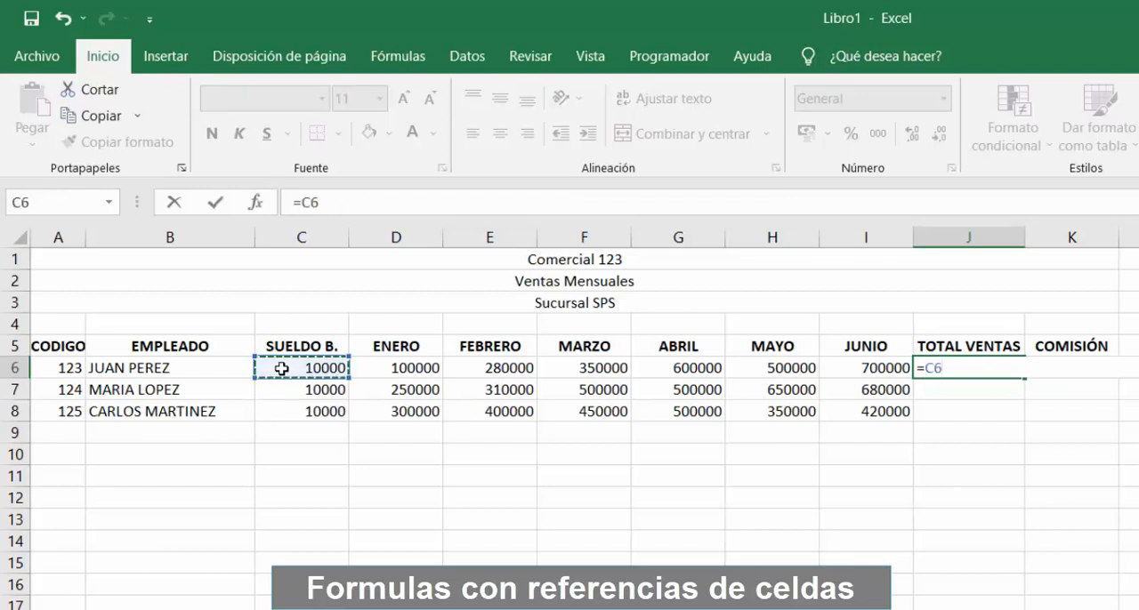
{"action": "left_click", "coordinate": [381, 367]}
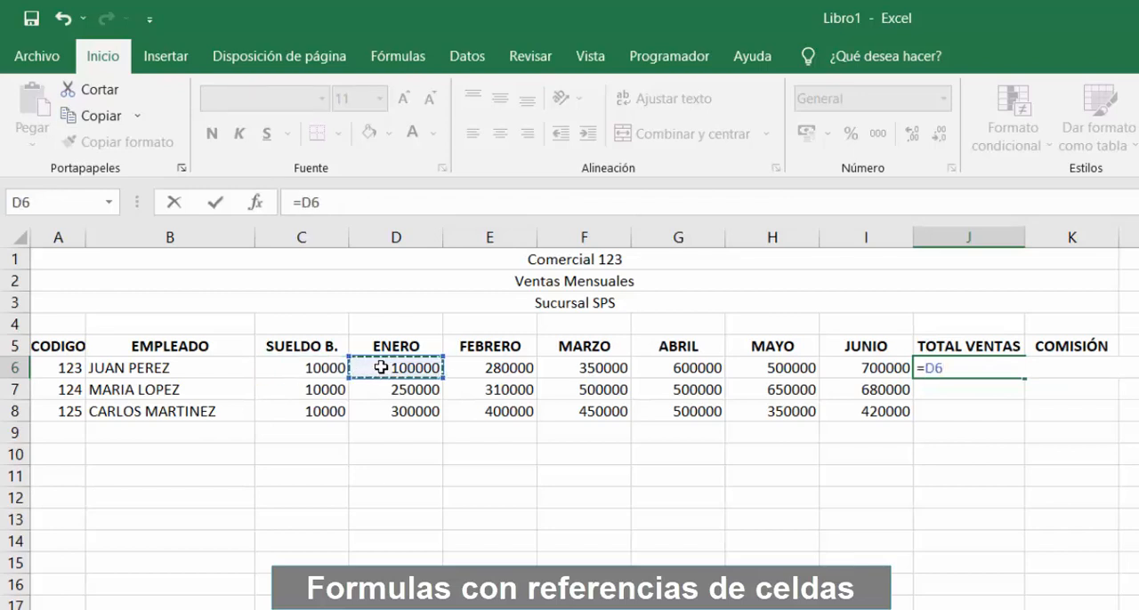
{"action": "type", "text": "+"}
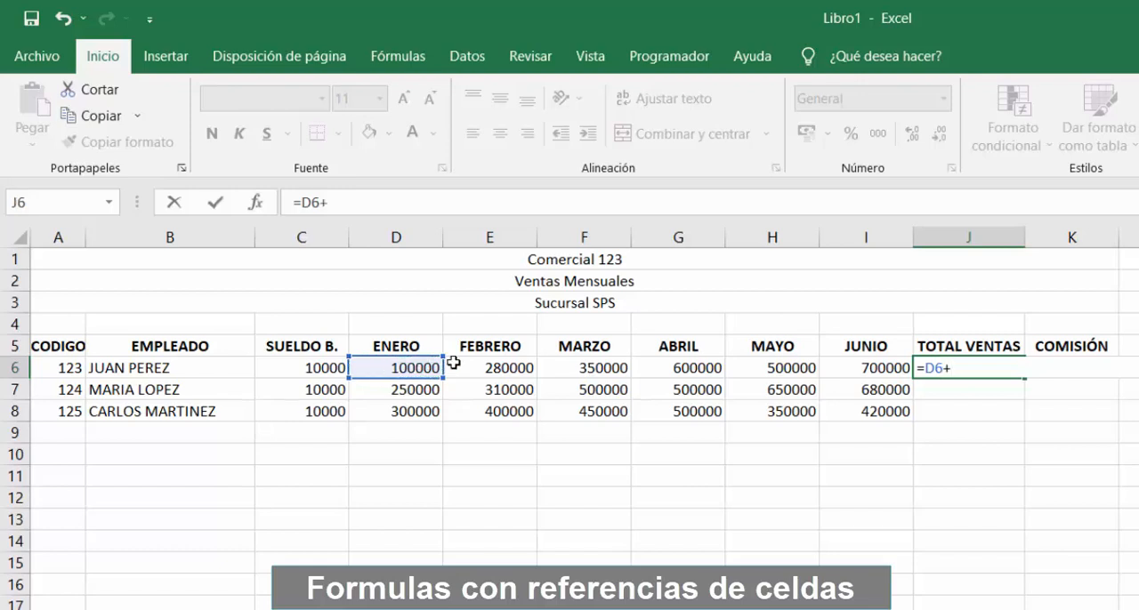
{"action": "left_click", "coordinate": [483, 365]}
{"action": "type", "text": "+"}
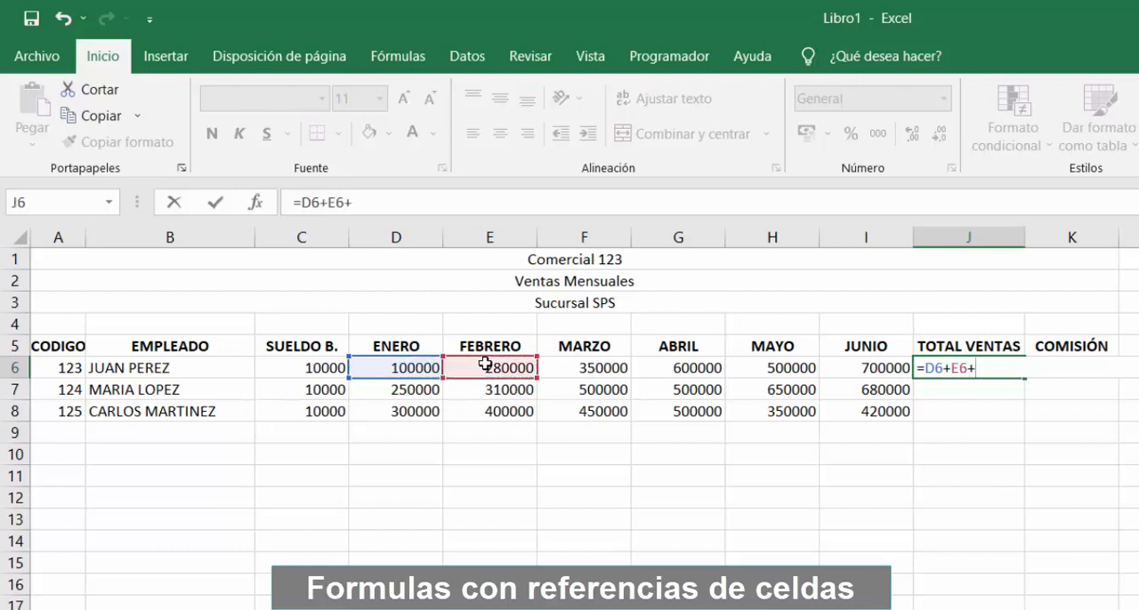
{"action": "left_click", "coordinate": [571, 370]}
{"action": "type", "text": "+"}
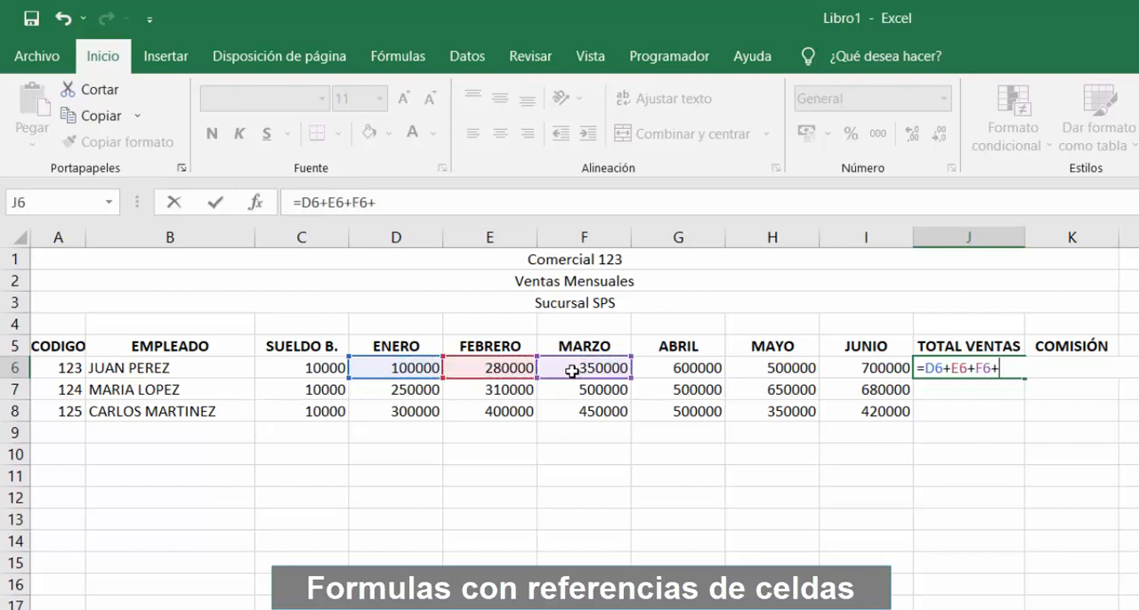
{"action": "left_click", "coordinate": [660, 367]}
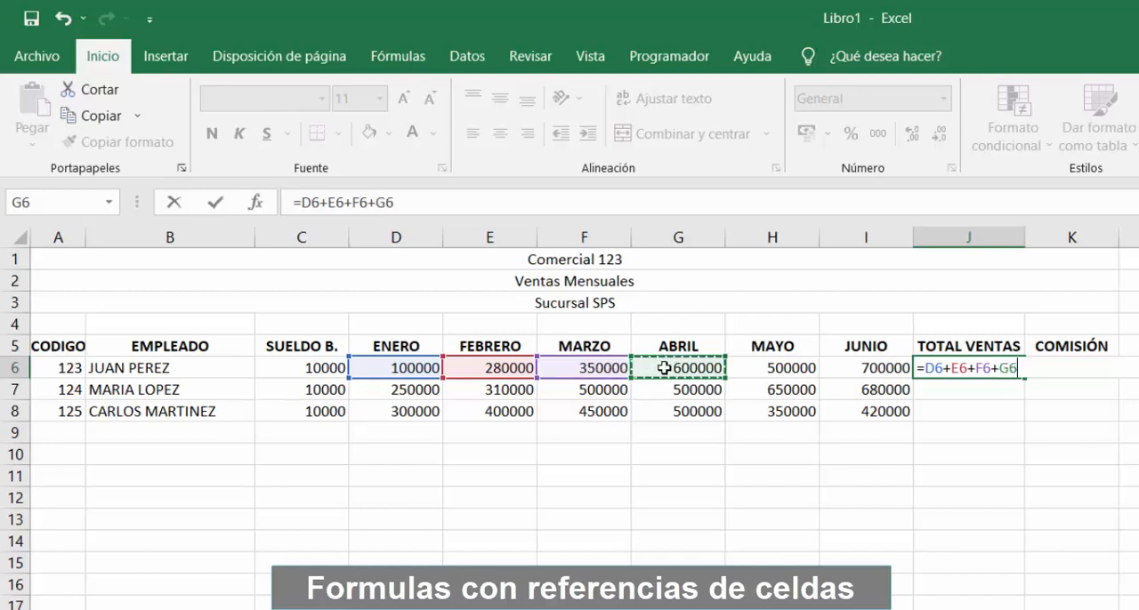
{"action": "type", "text": "+"}
{"action": "left_click", "coordinate": [762, 369]}
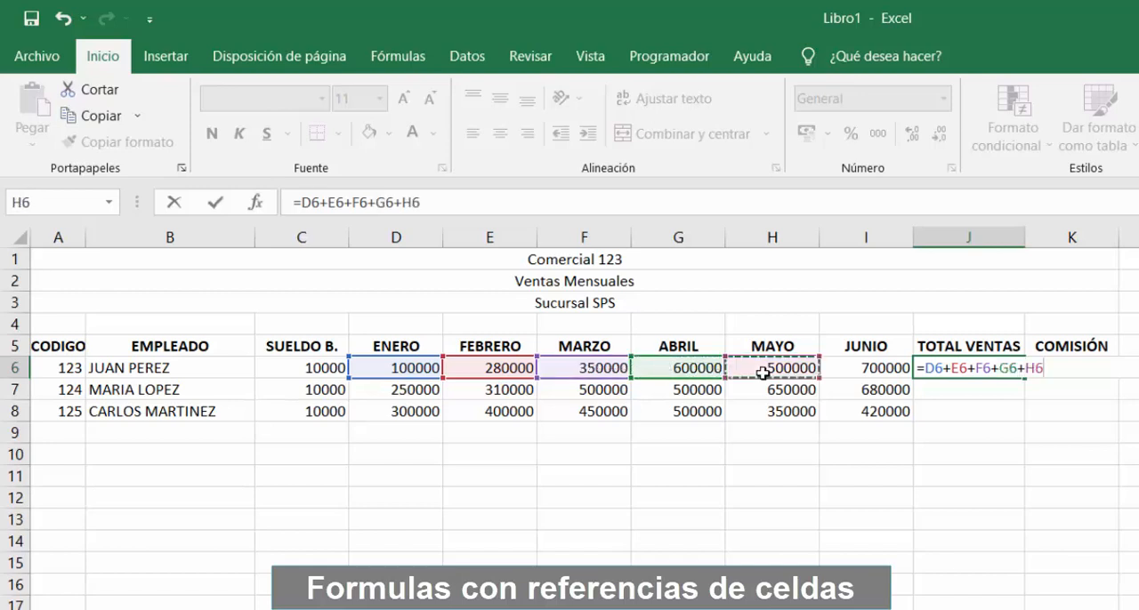
{"action": "type", "text": "+"}
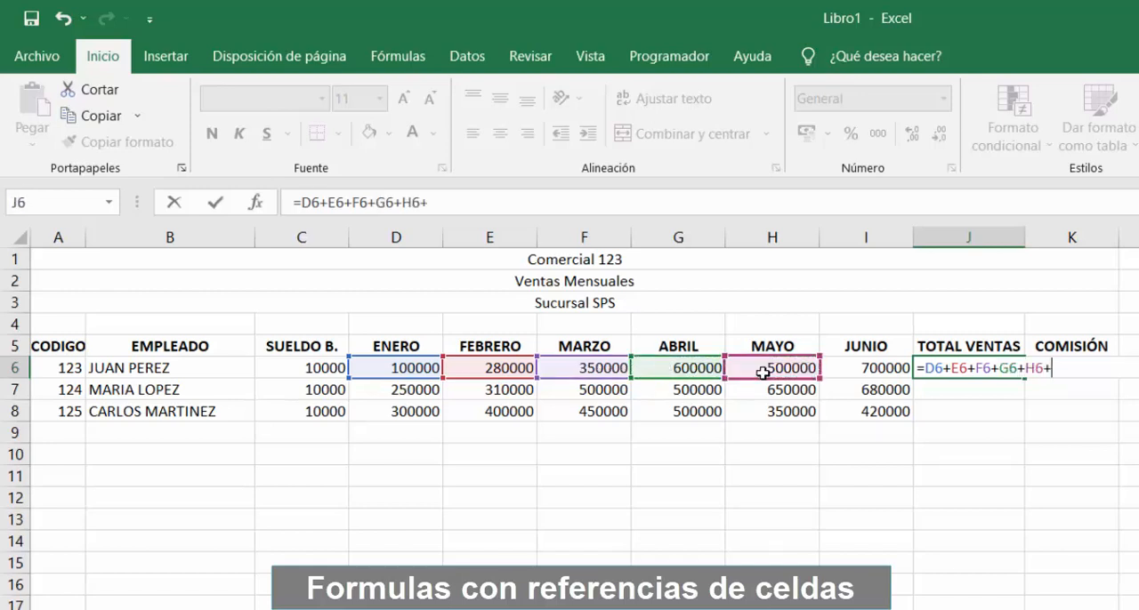
{"action": "left_click", "coordinate": [858, 369]}
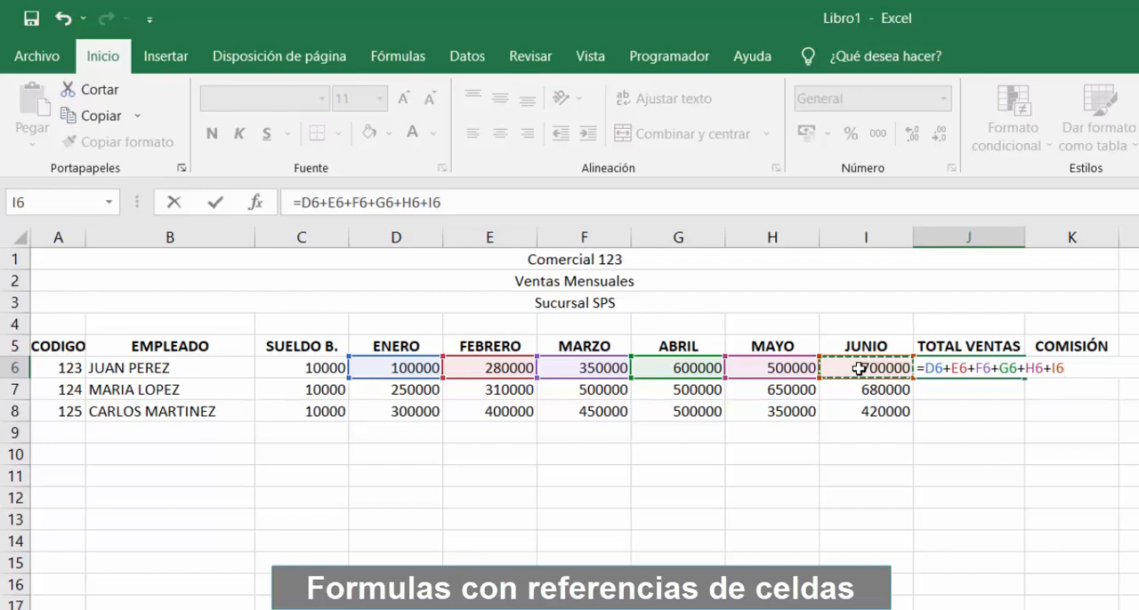
{"action": "key", "text": "Return"}
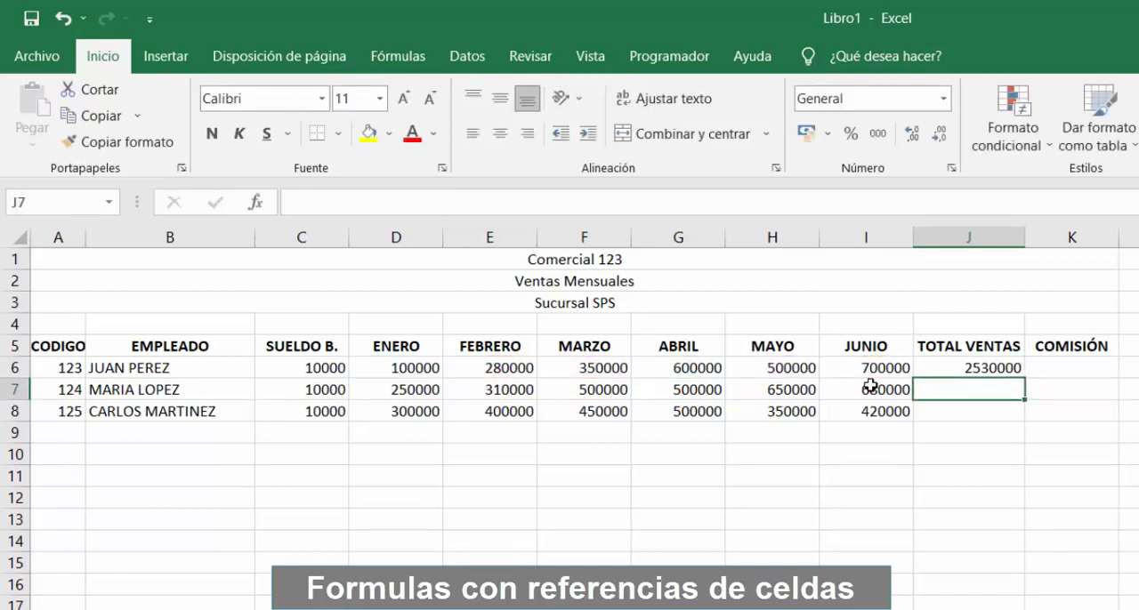
Set the first employee's JUNIO sales in I6 to 600000
{"action": "left_click", "coordinate": [878, 367]}
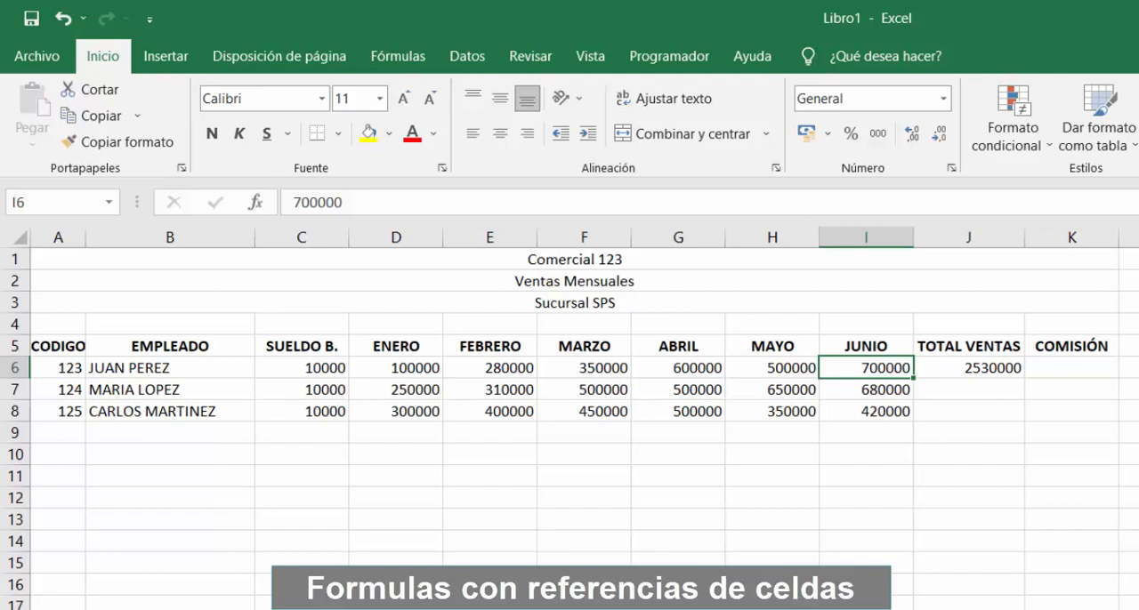
{"action": "type", "text": "60"}
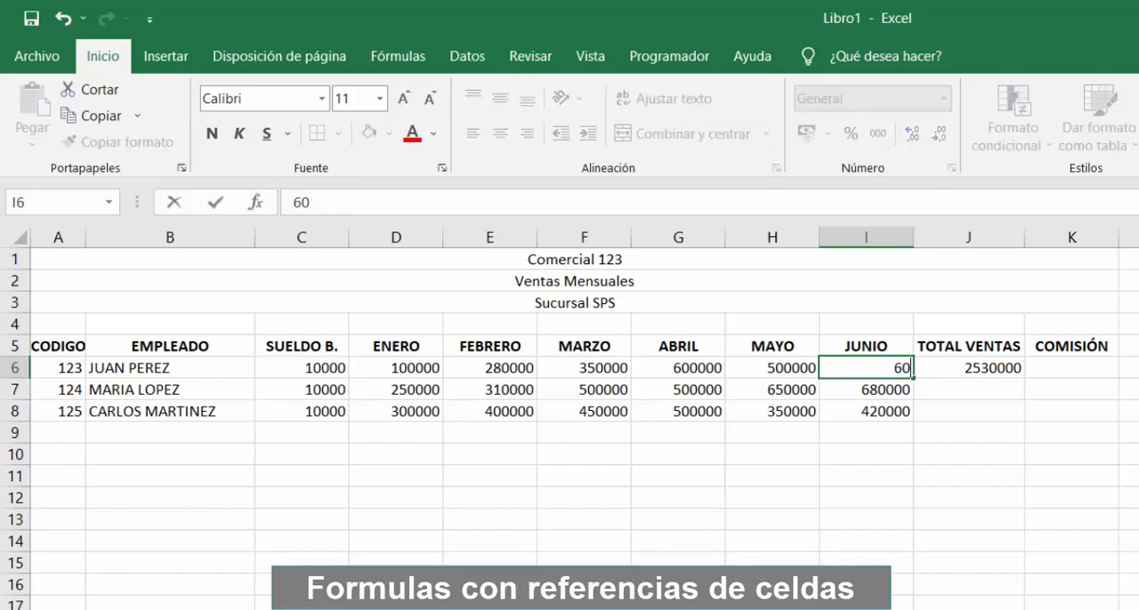
{"action": "type", "text": "0000"}
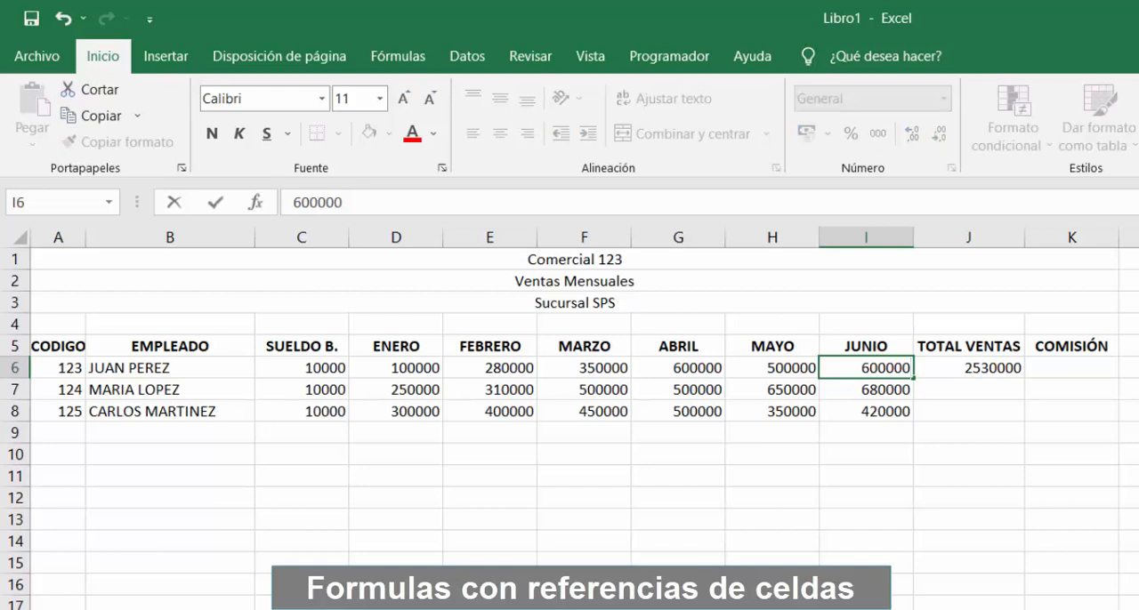
{"action": "key", "text": "Return"}
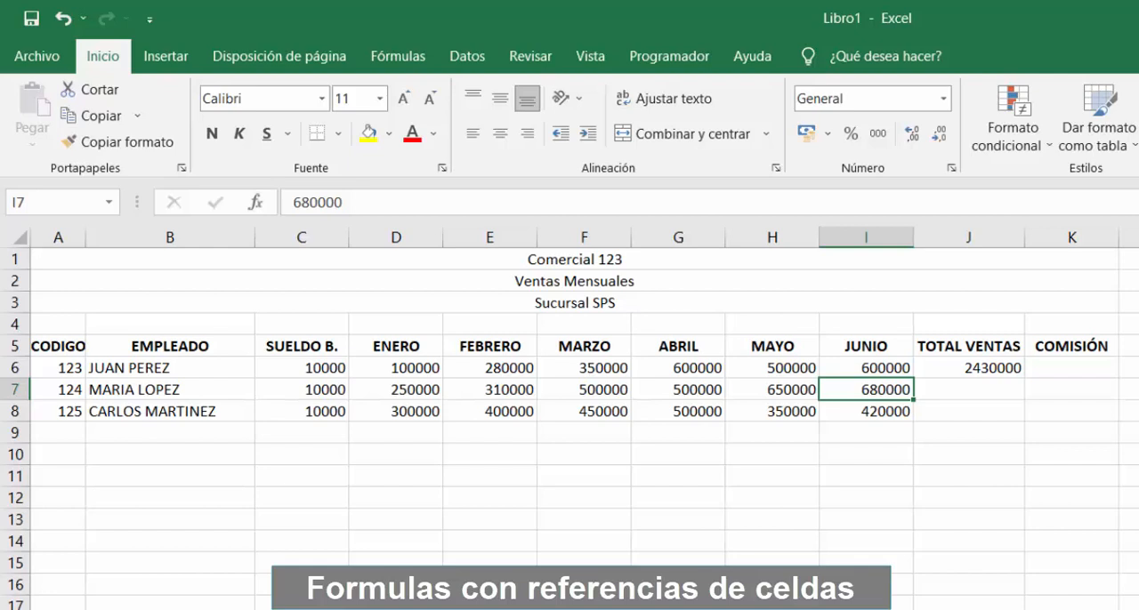
Enter the formula =D7+E7+F7+G7+H7+I7 in J7 as the second employee's TOTAL VENTAS
{"action": "left_click", "coordinate": [969, 389]}
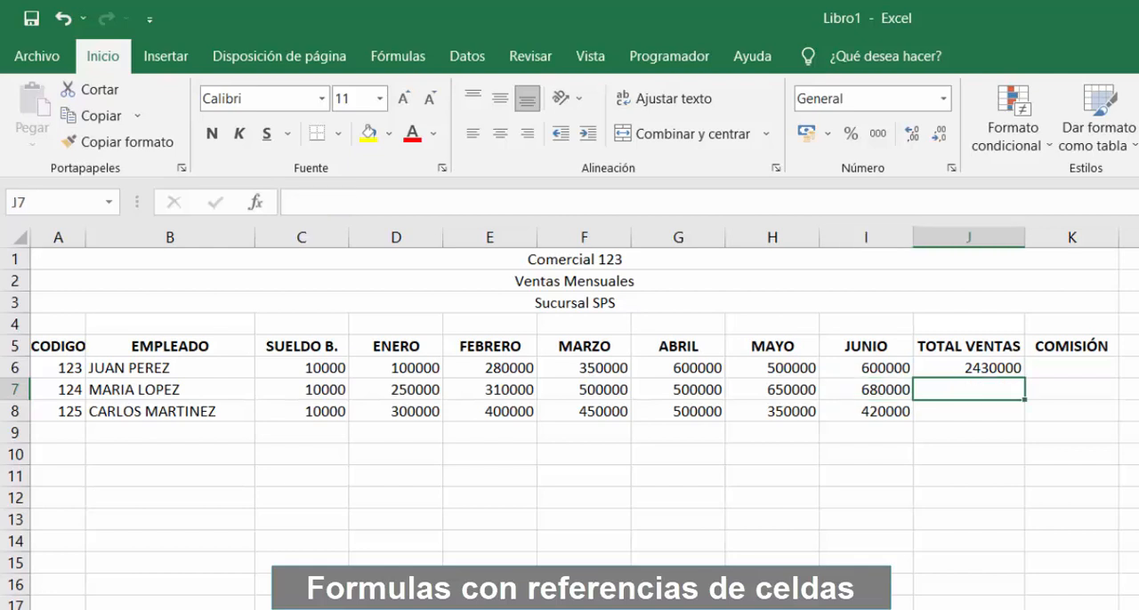
{"action": "type", "text": "="}
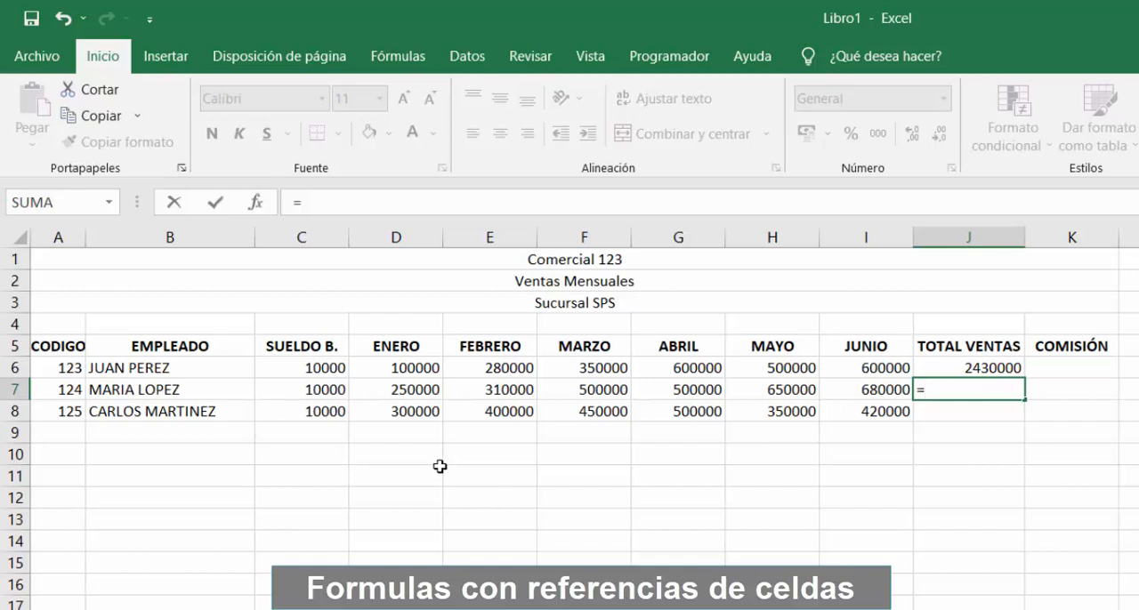
{"action": "left_click", "coordinate": [398, 391]}
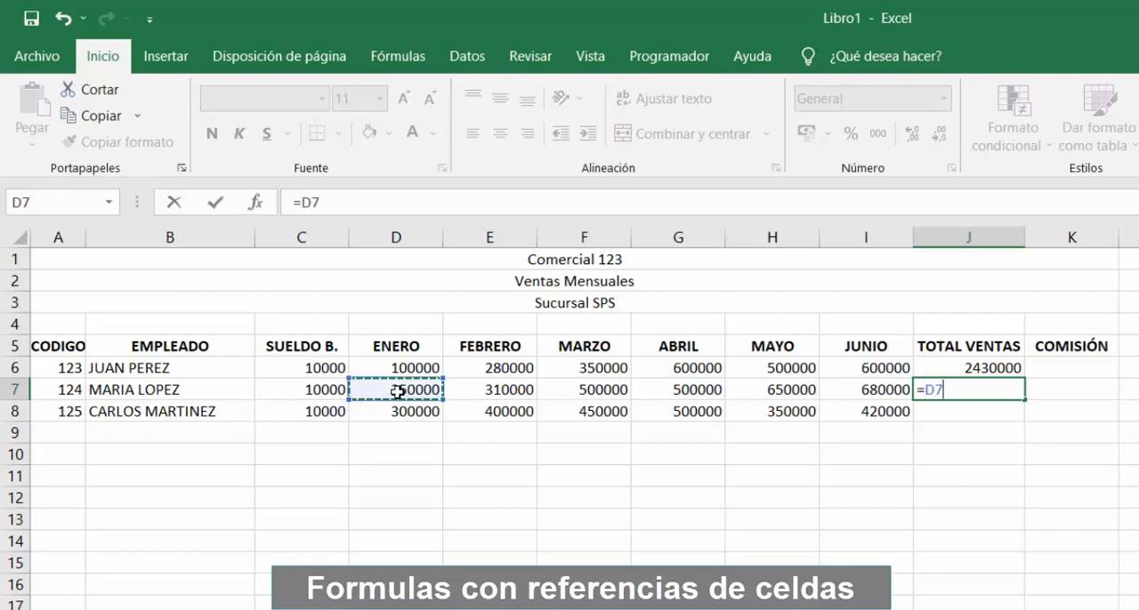
{"action": "type", "text": "+"}
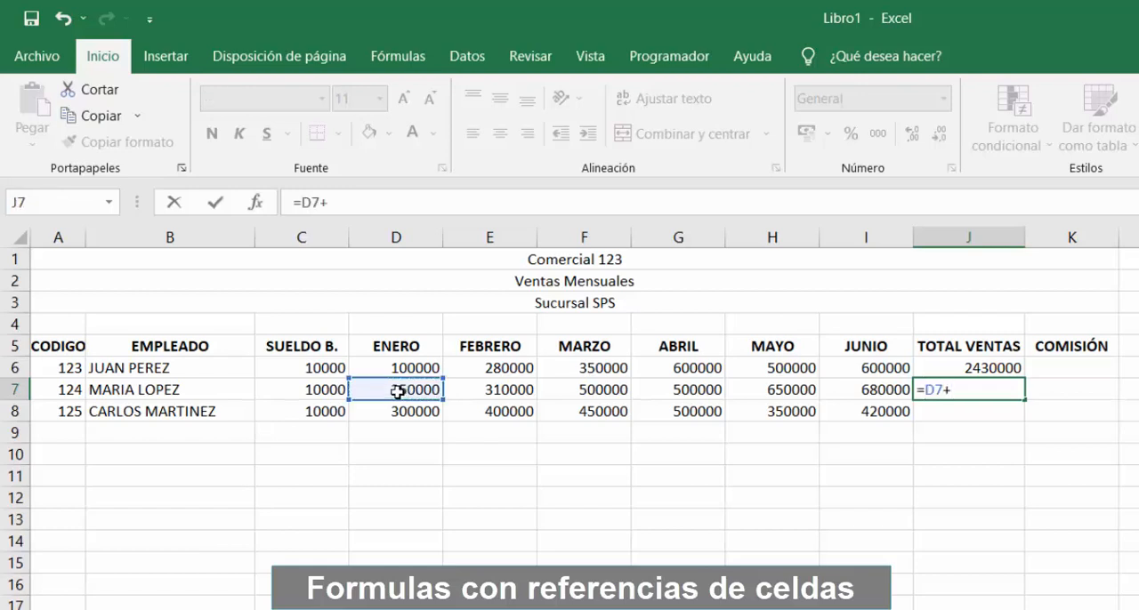
{"action": "left_click", "coordinate": [471, 392]}
{"action": "type", "text": "+"}
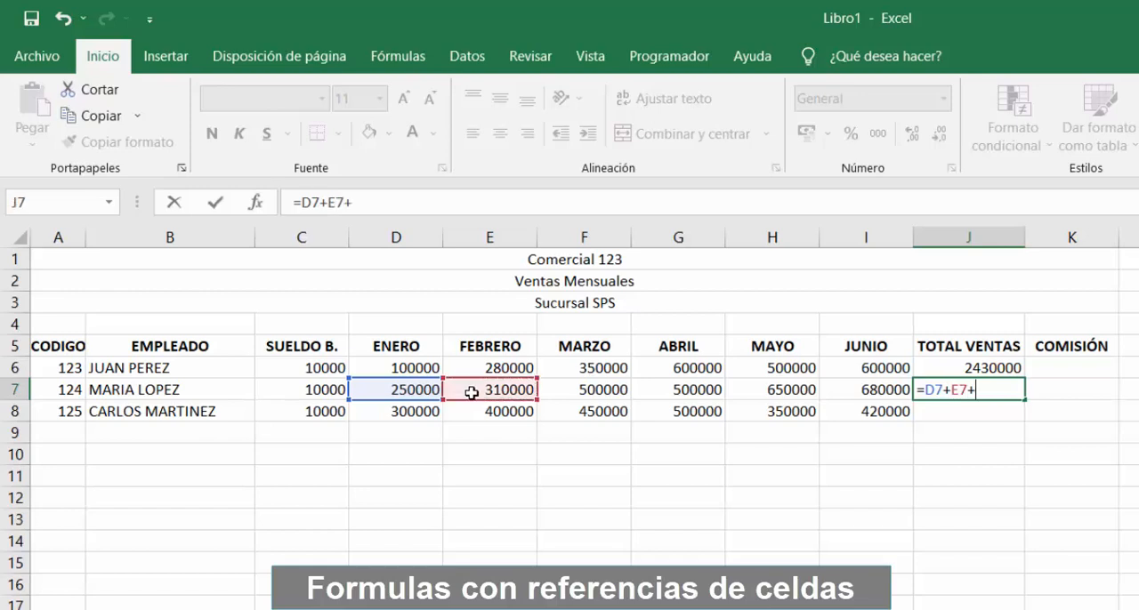
{"action": "left_click", "coordinate": [595, 389]}
{"action": "type", "text": "+"}
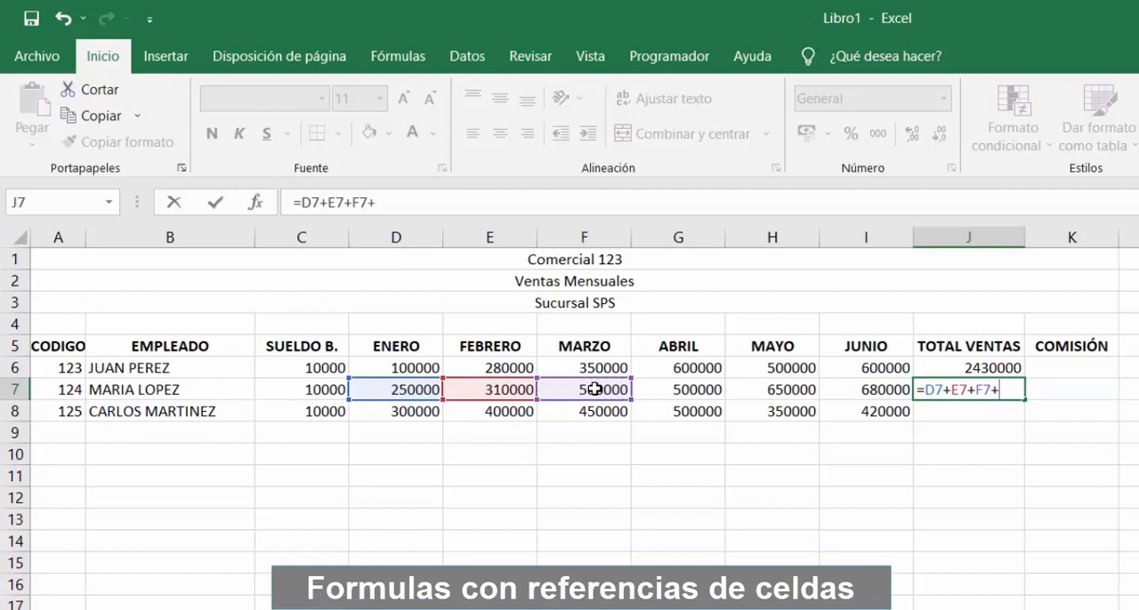
{"action": "left_click", "coordinate": [668, 391]}
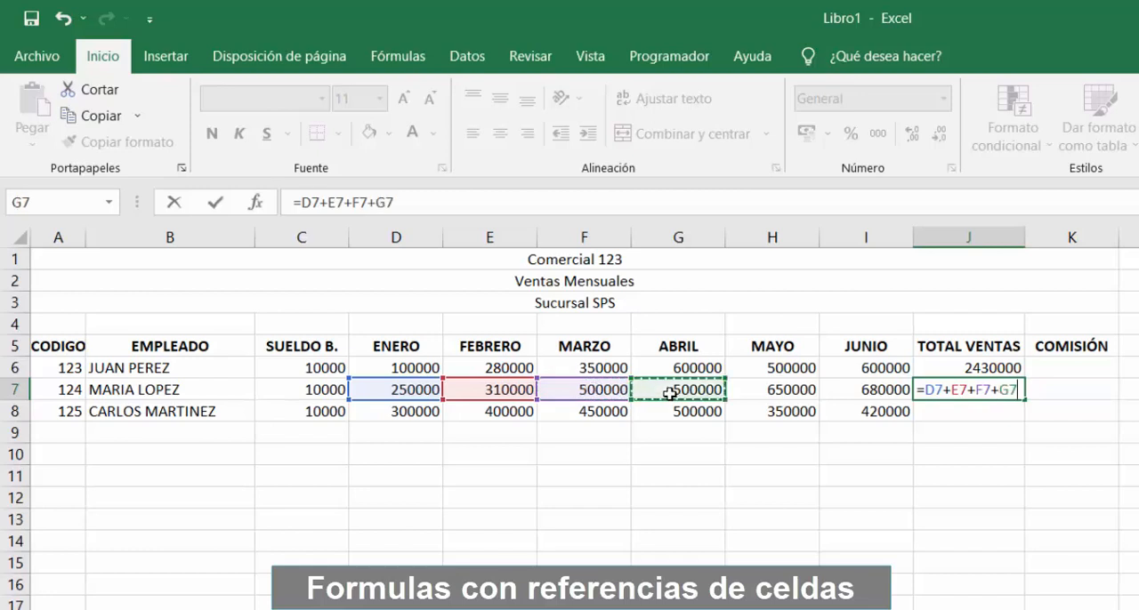
{"action": "type", "text": "+"}
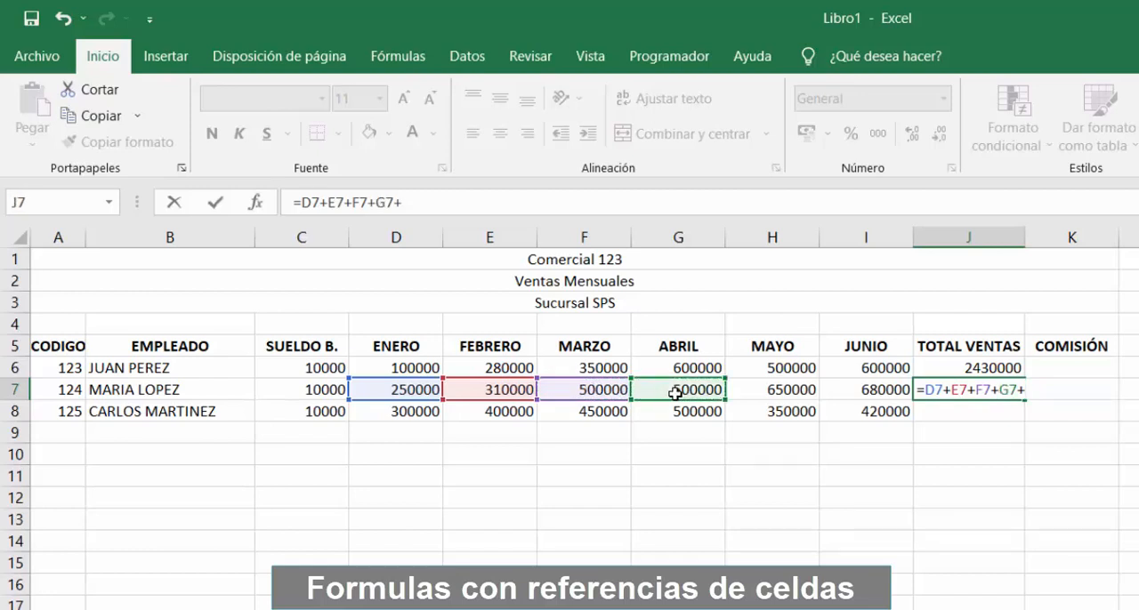
{"action": "left_click", "coordinate": [768, 392]}
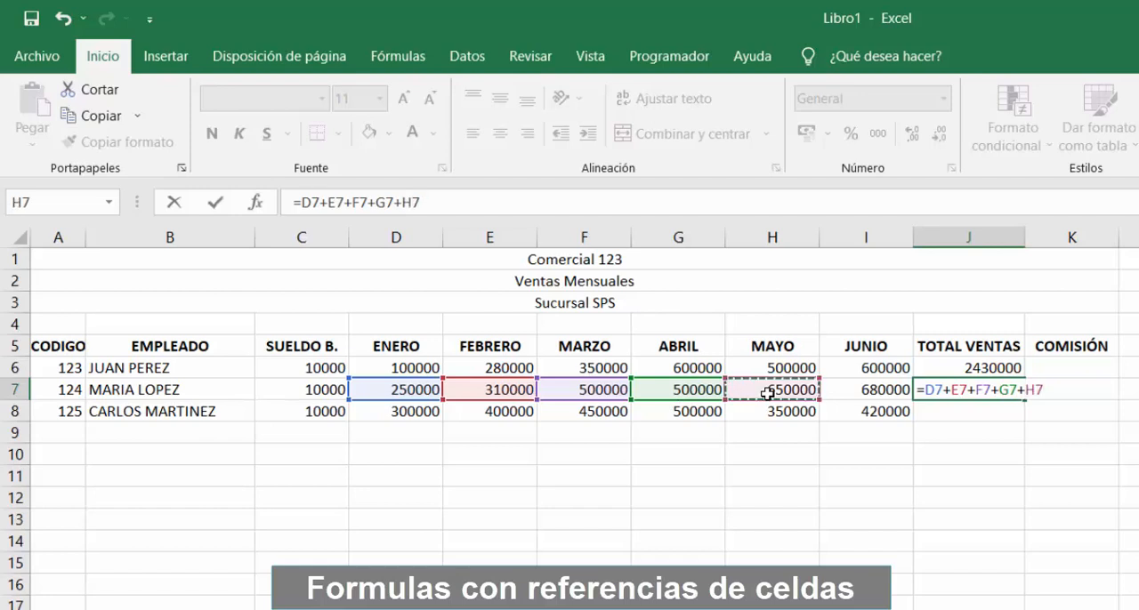
{"action": "type", "text": "+"}
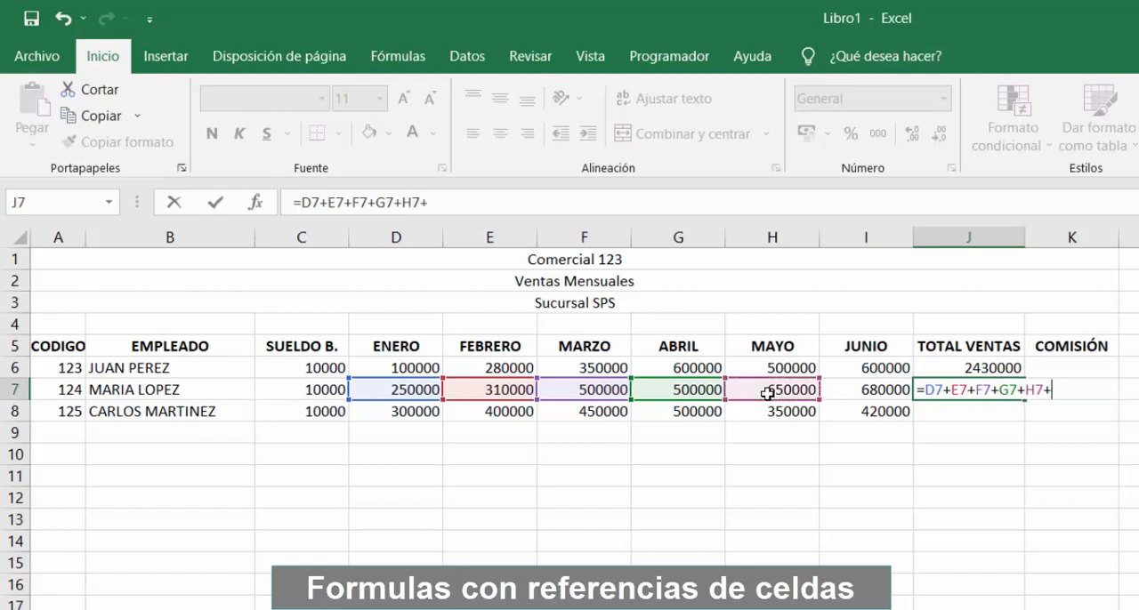
{"action": "left_click", "coordinate": [864, 392]}
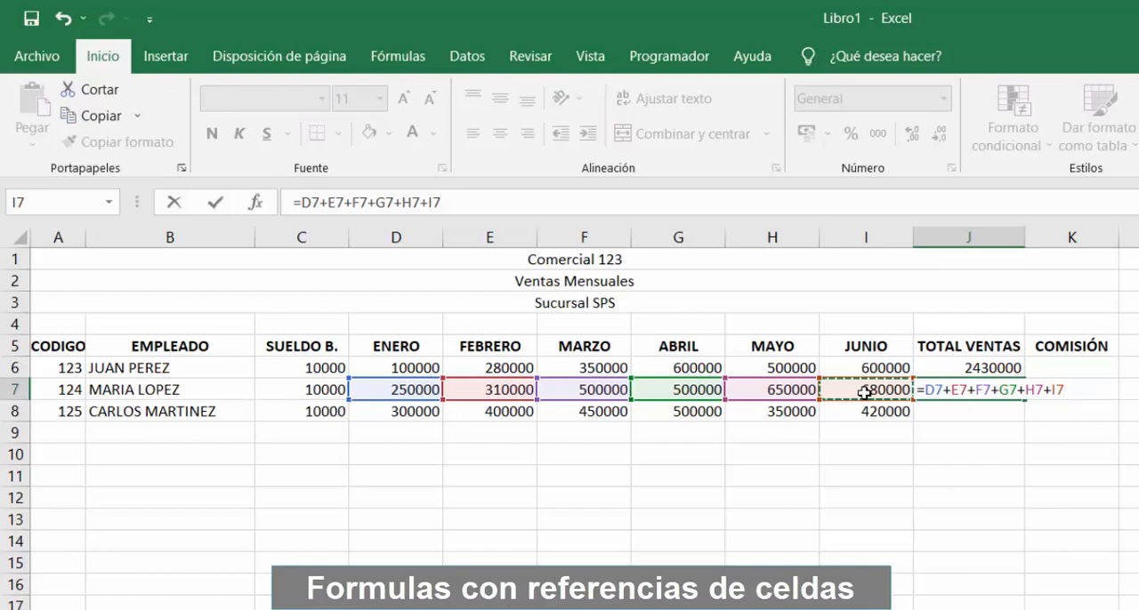
{"action": "key", "text": "Return"}
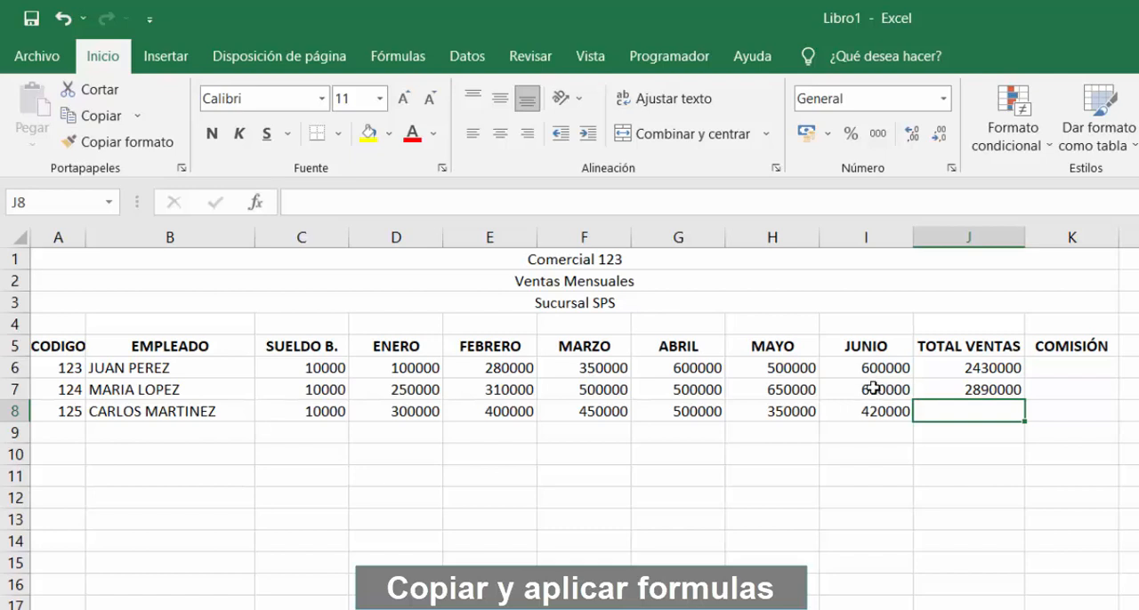
Fill the J6 total formula down through J8 and check the cell references in the J8 copy
{"action": "left_click", "coordinate": [989, 370]}
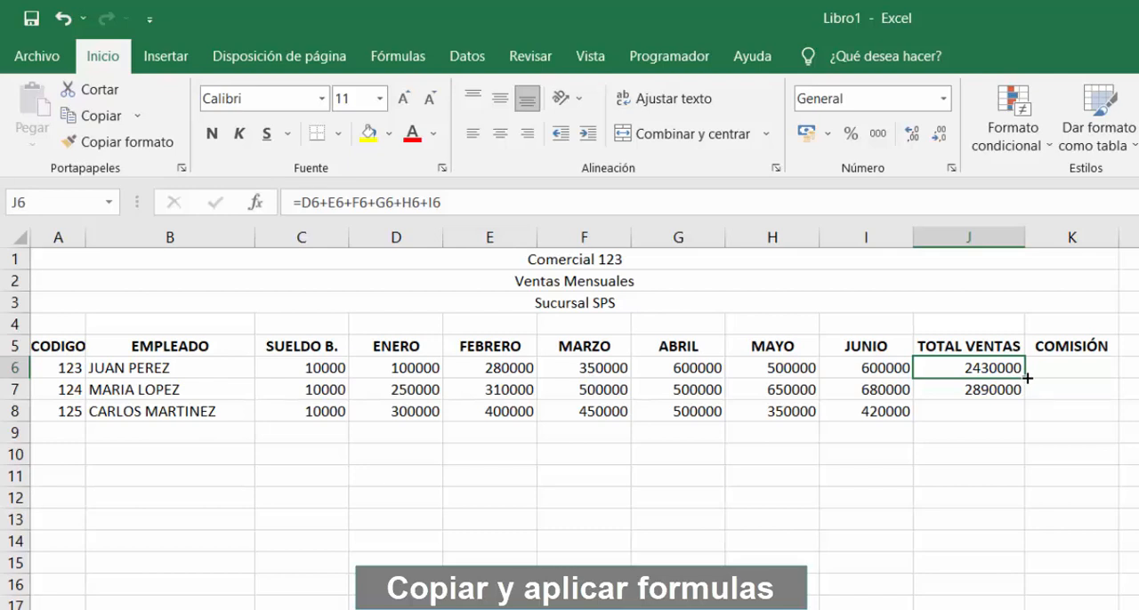
{"action": "left_click_drag", "start_coordinate": [1027, 378], "coordinate": [1025, 420]}
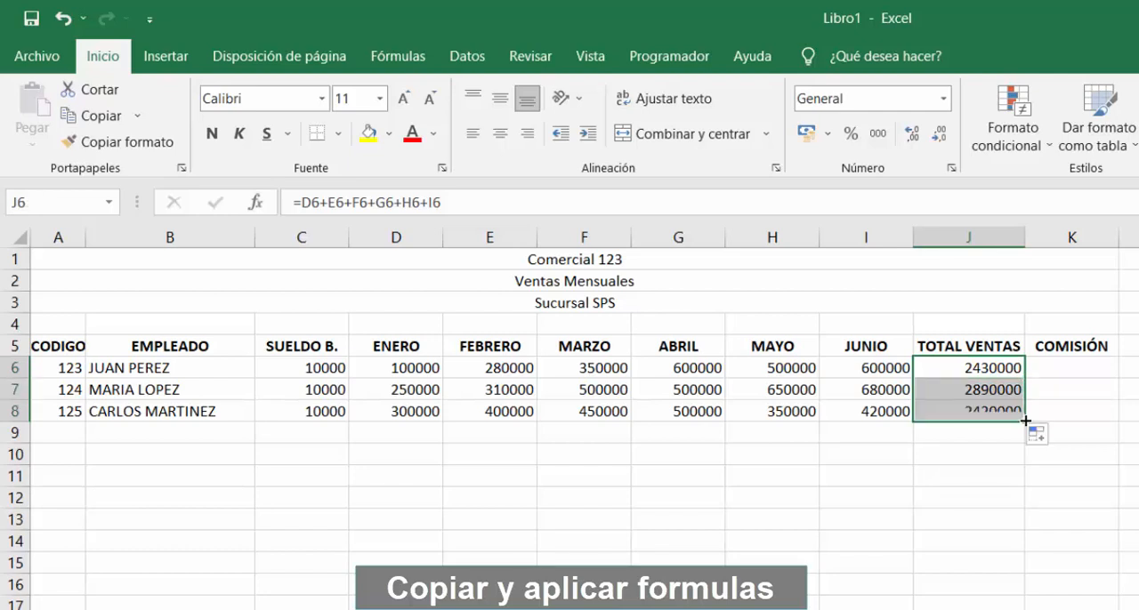
{"action": "left_click", "coordinate": [954, 406]}
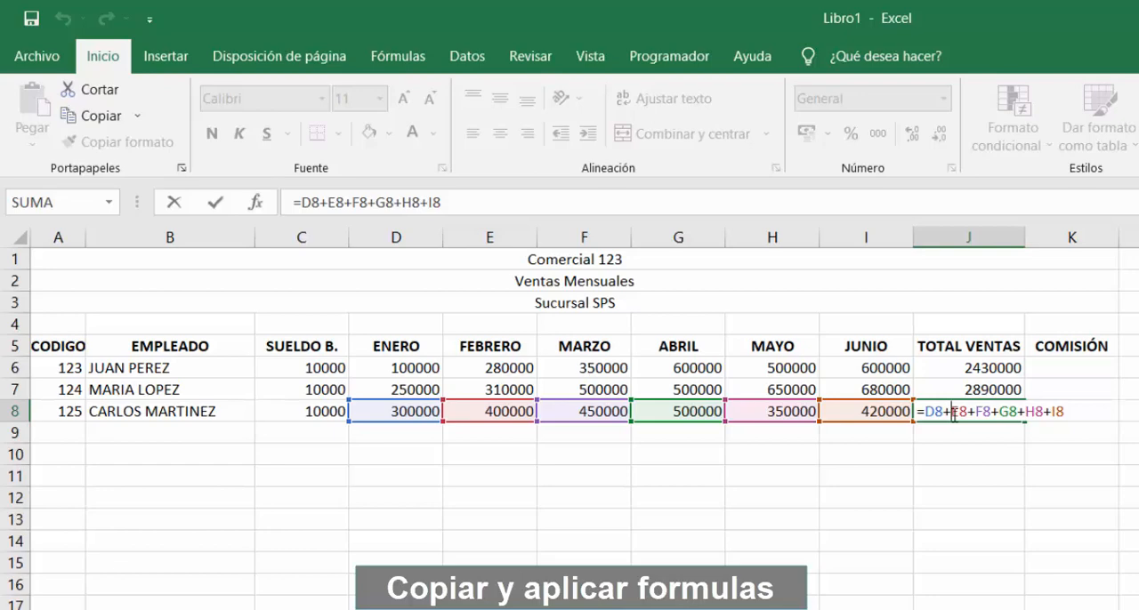
{"action": "key", "text": "Return"}
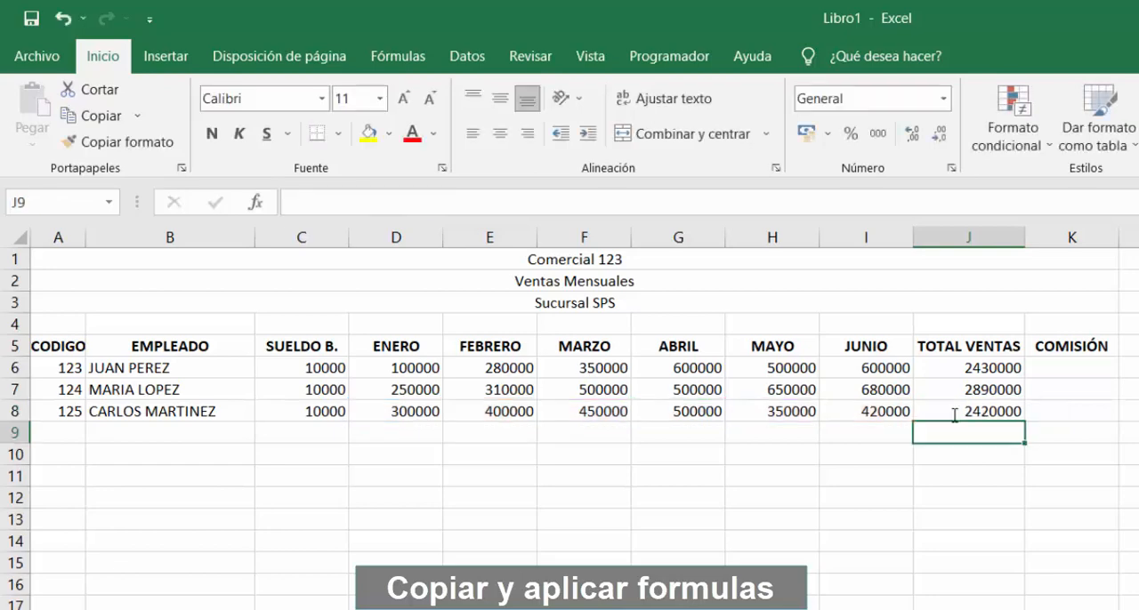
Enter the formula =J6*5% in K6 as the first employee's COMISIÓN
{"action": "left_click", "coordinate": [1086, 372]}
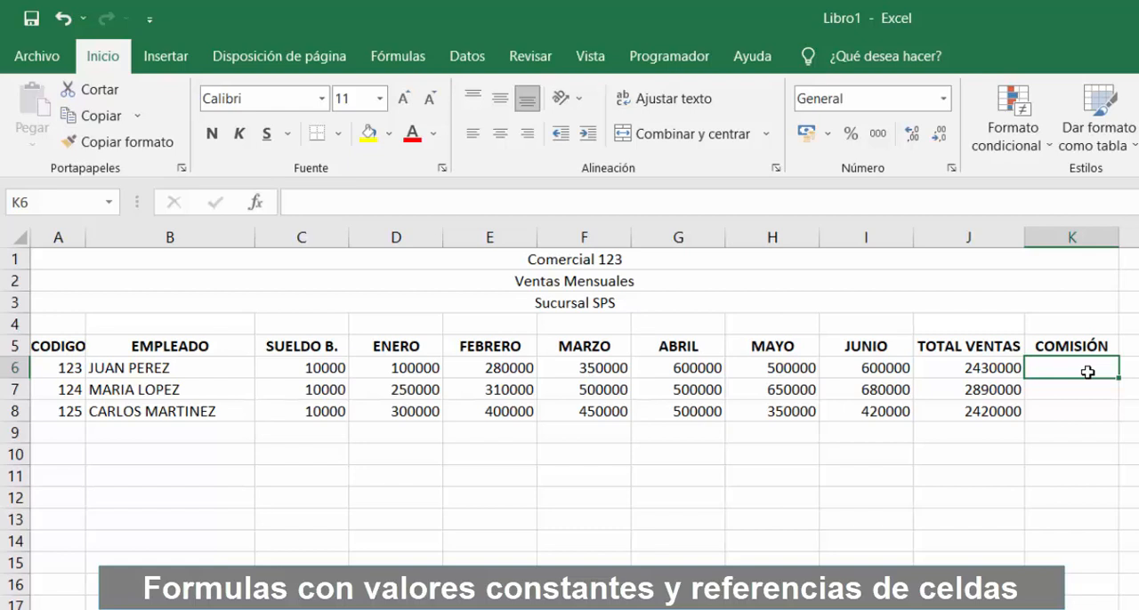
{"action": "type", "text": "="}
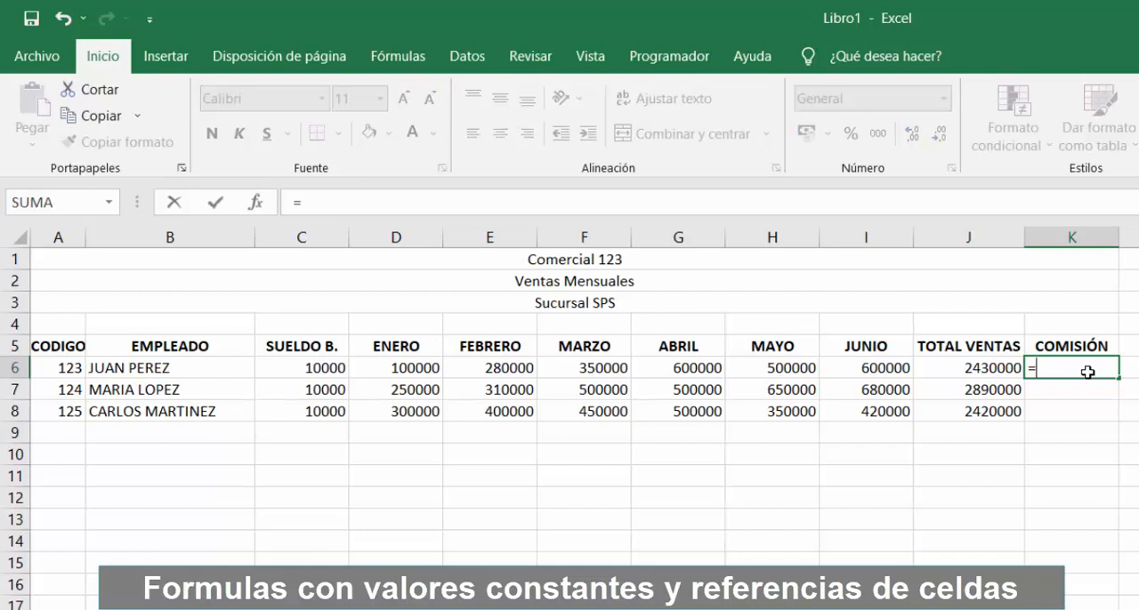
{"action": "left_click", "coordinate": [960, 371]}
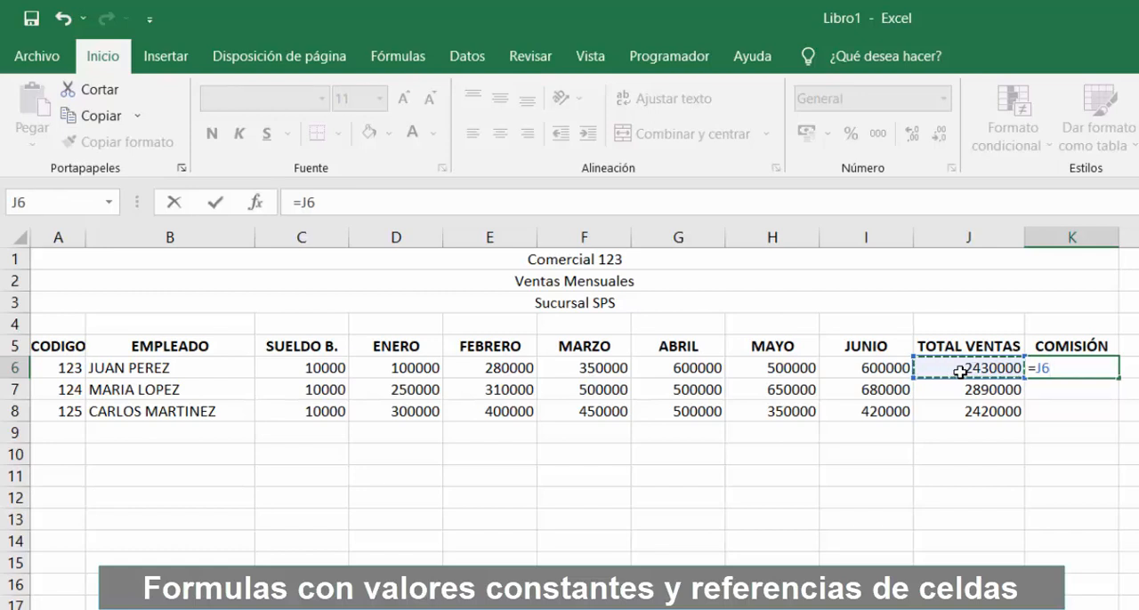
{"action": "type", "text": "*"}
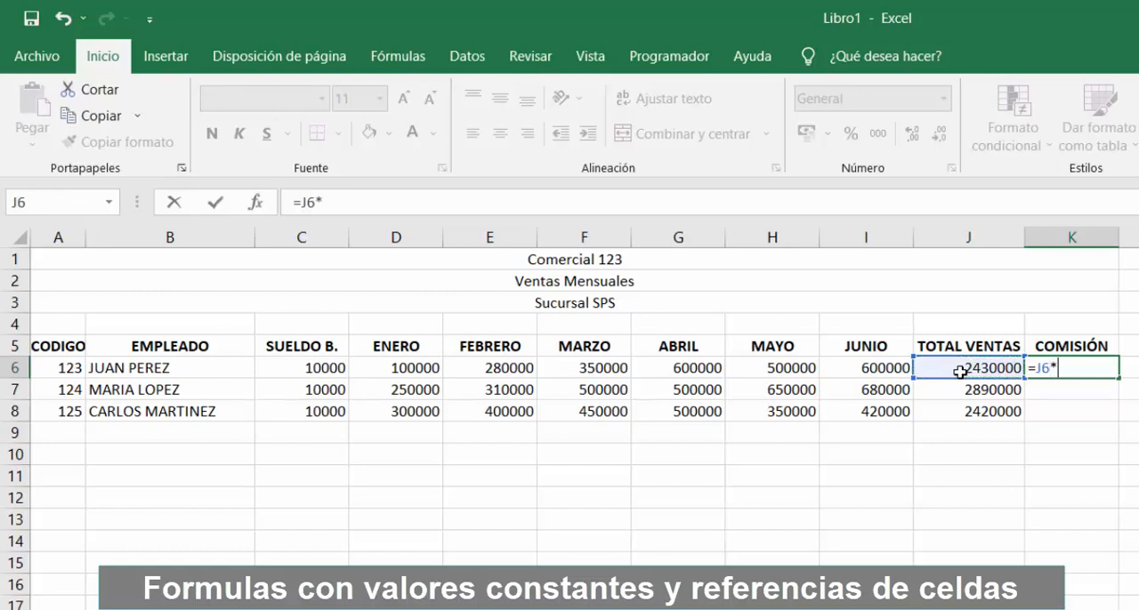
{"action": "type", "text": "5"}
{"action": "type", "text": "%"}
{"action": "key", "text": "BackSpace"}
{"action": "key", "text": "BackSpace"}
{"action": "type", "text": "0.05"}
{"action": "key", "text": "BackSpace"}
{"action": "key", "text": "BackSpace"}
{"action": "key", "text": "BackSpace"}
{"action": "key", "text": "BackSpace"}
{"action": "type", "text": "5%"}
{"action": "key", "text": "Return"}
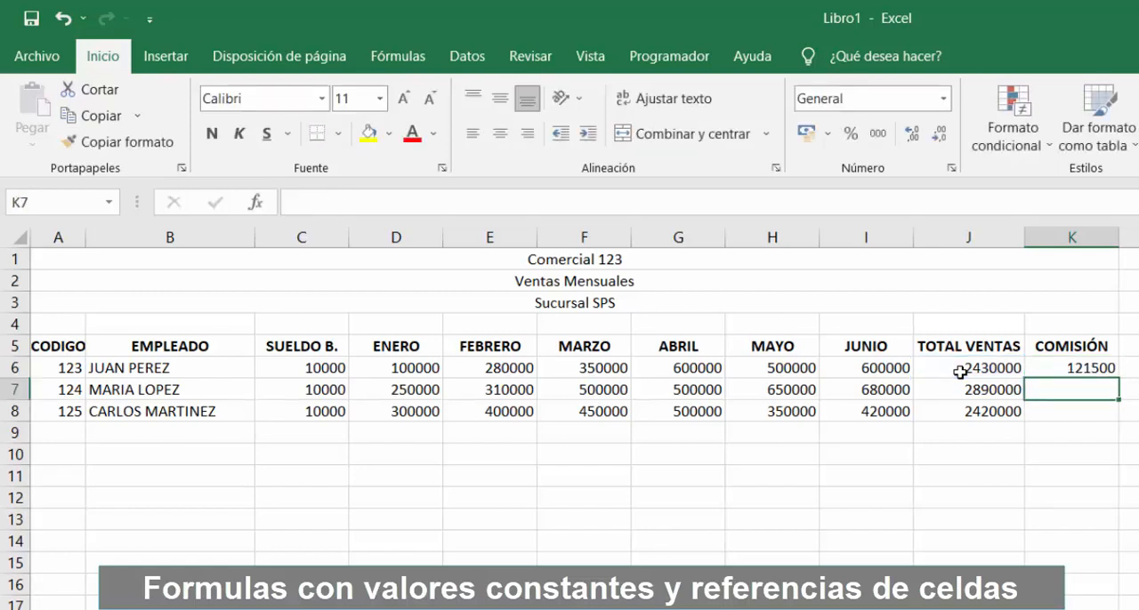
Fill the K6 commission formula down through K8 and check the cell reference in the K8 copy
{"action": "left_click", "coordinate": [1089, 367]}
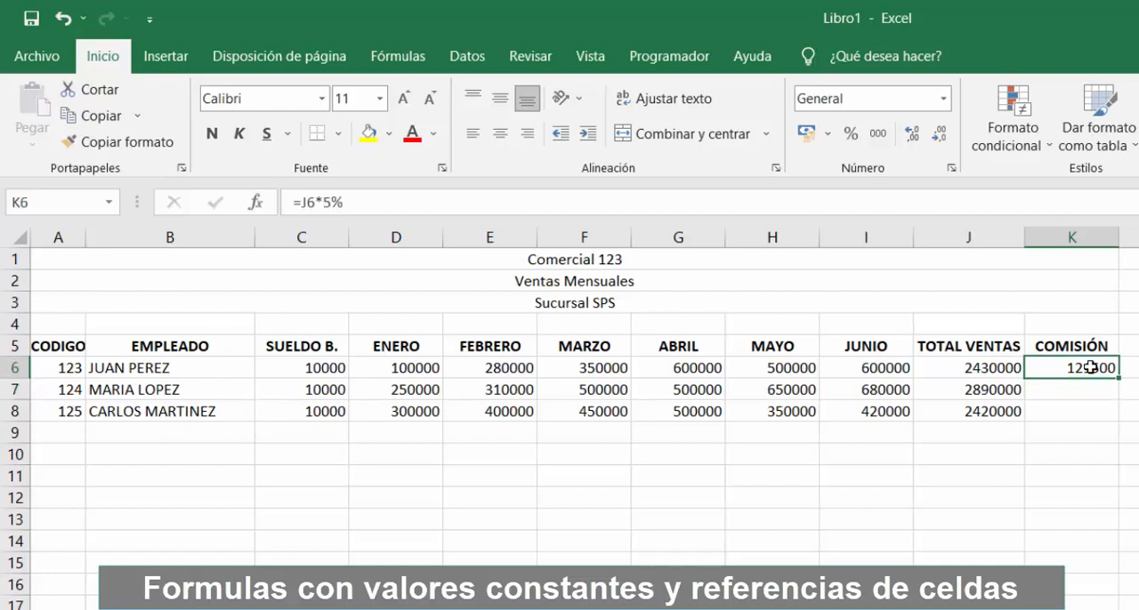
{"action": "left_click_drag", "start_coordinate": [1119, 379], "coordinate": [1117, 423]}
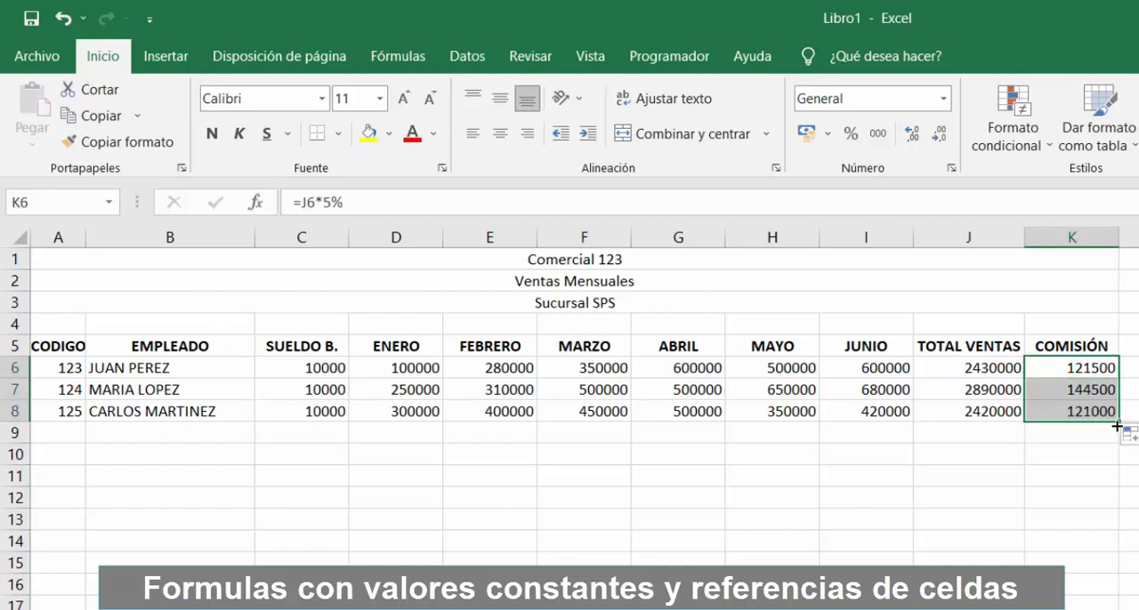
{"action": "left_click", "coordinate": [1090, 405]}
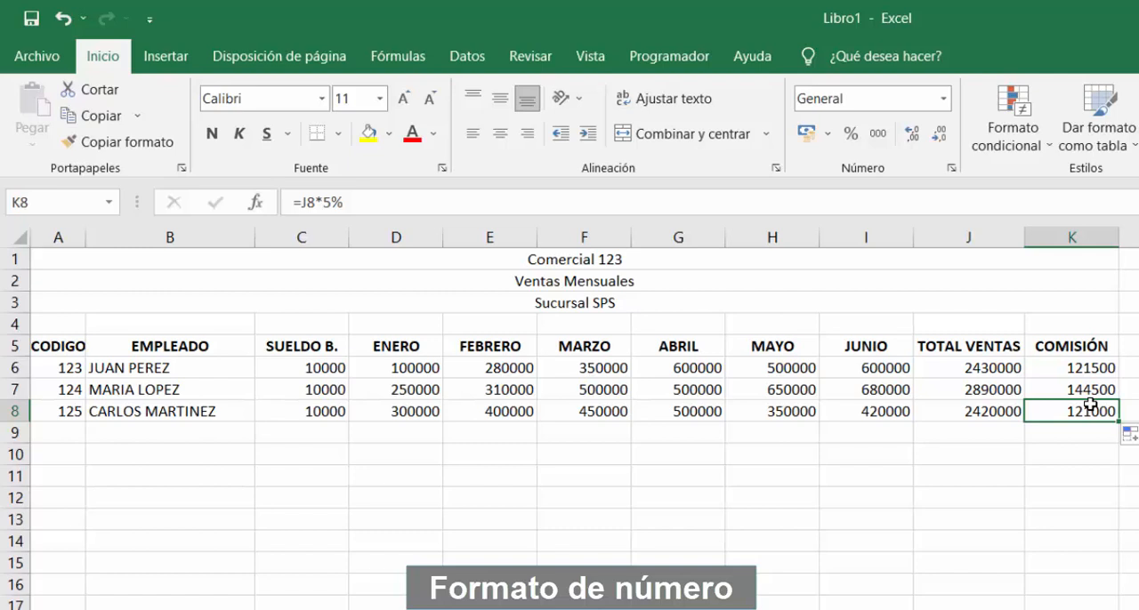
Apply the Moneda number format to all salary, sales, total and commission amounts in C6:K8
{"action": "left_click", "coordinate": [317, 365]}
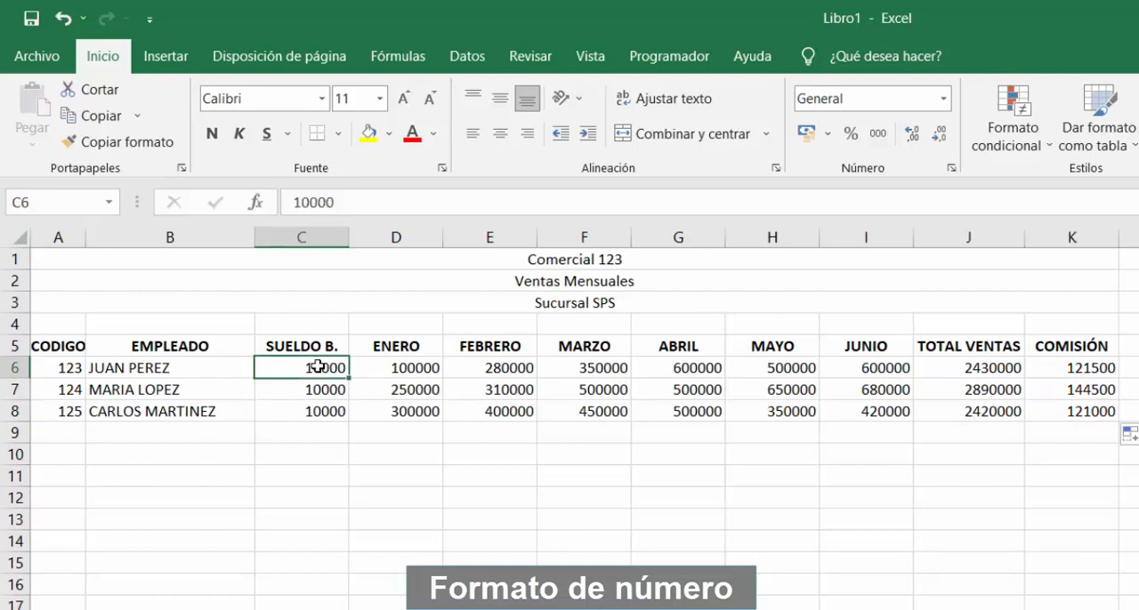
{"action": "mouse_move", "coordinate": [317, 366]}
{"action": "left_mouse_down"}
{"action": "mouse_move", "coordinate": [735, 391]}
{"action": "mouse_move", "coordinate": [1045, 391]}
{"action": "mouse_move", "coordinate": [1061, 414]}
{"action": "left_mouse_up"}
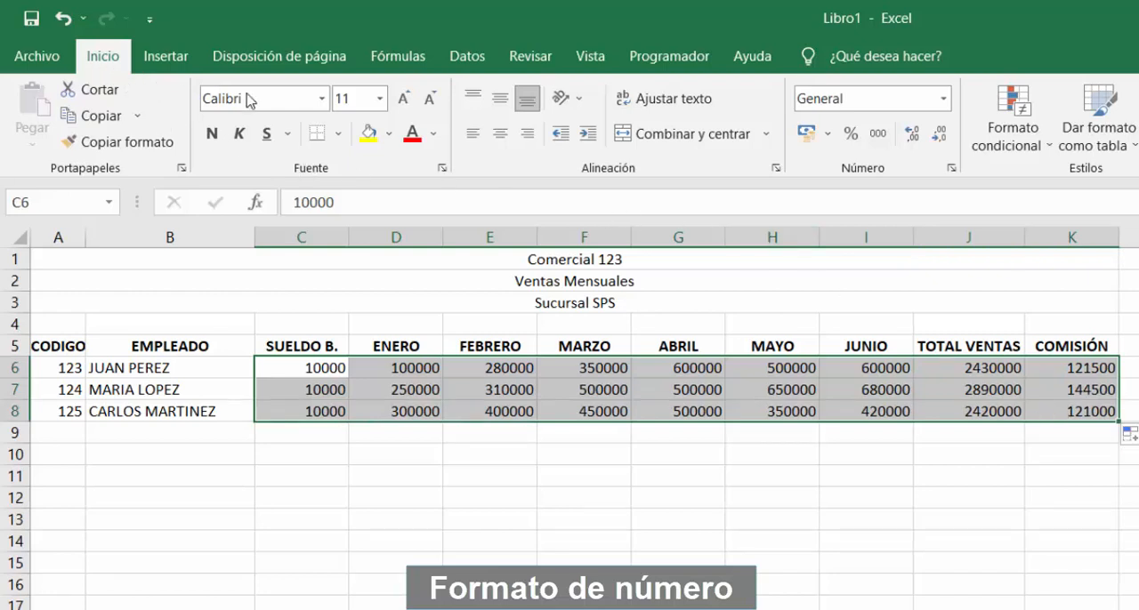
{"action": "left_click", "coordinate": [943, 100]}
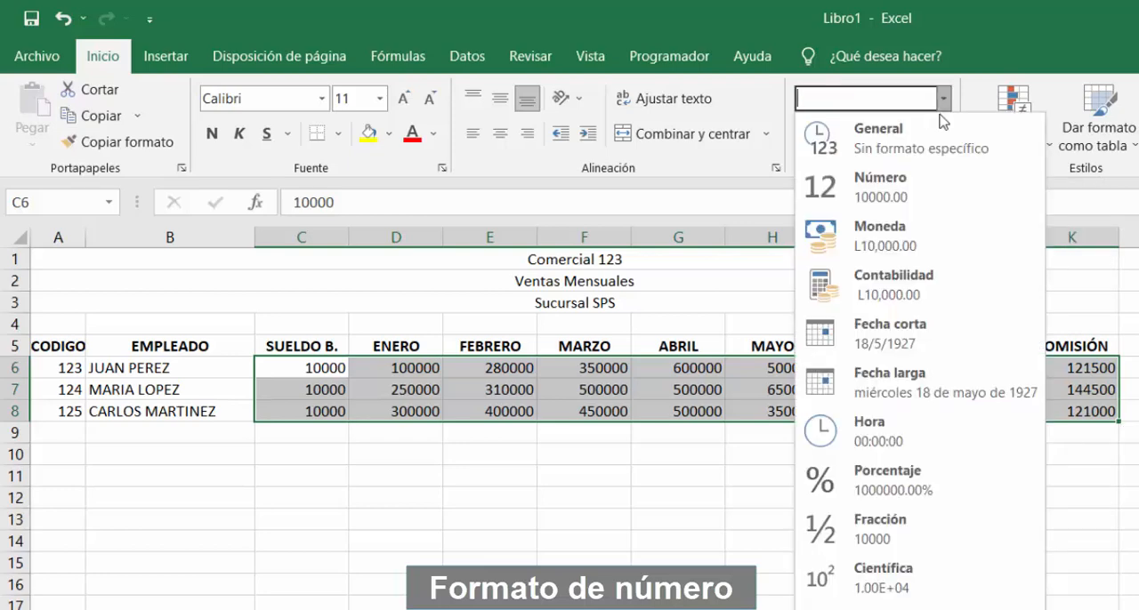
{"action": "left_click", "coordinate": [893, 253]}
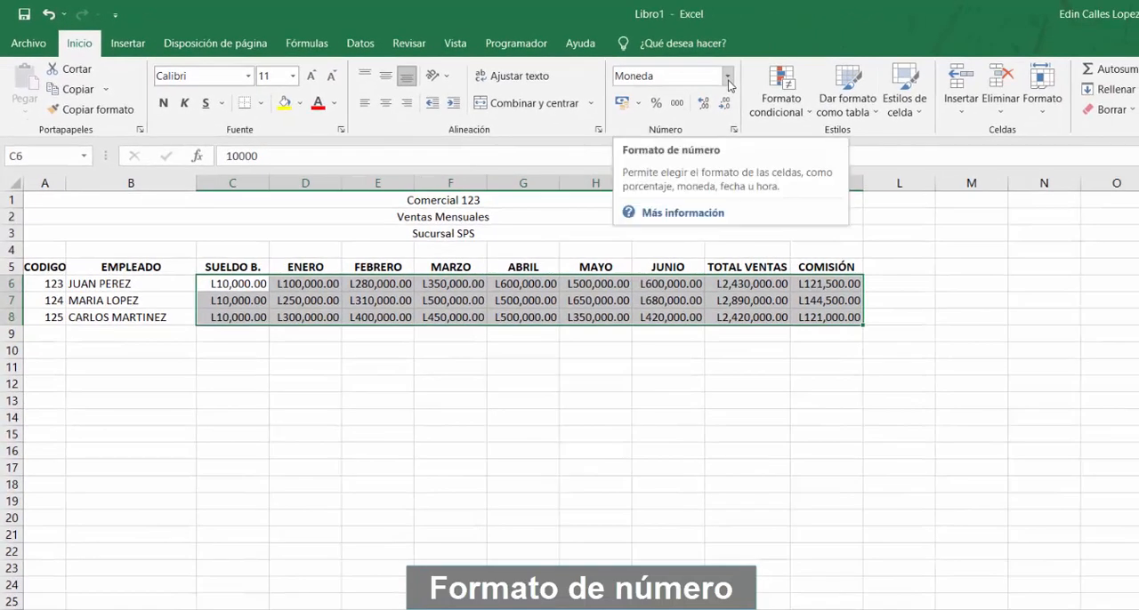
Review the detailed Moneda options, such as decimals, symbol and negative numbers, for the selected amounts without changing them
{"action": "left_click", "coordinate": [728, 78]}
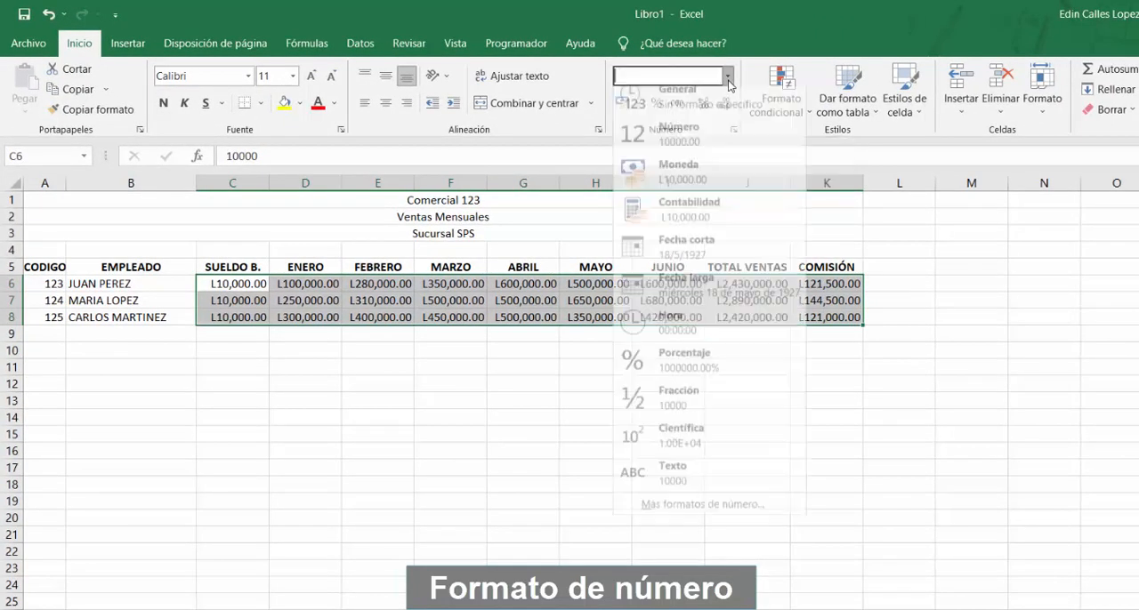
{"action": "left_click", "coordinate": [662, 515]}
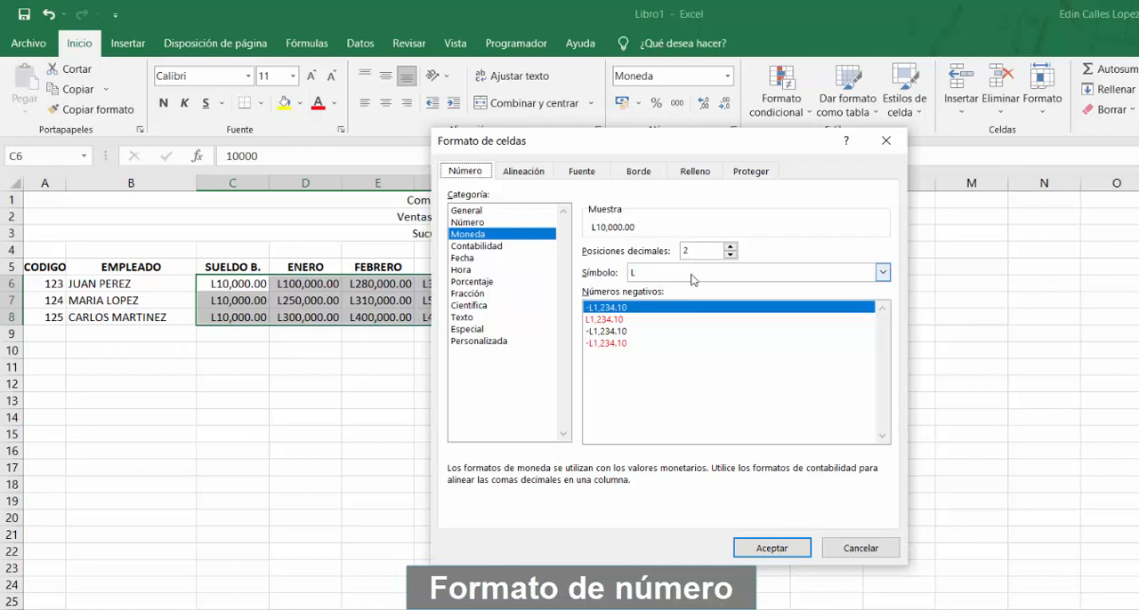
{"action": "left_click", "coordinate": [886, 141]}
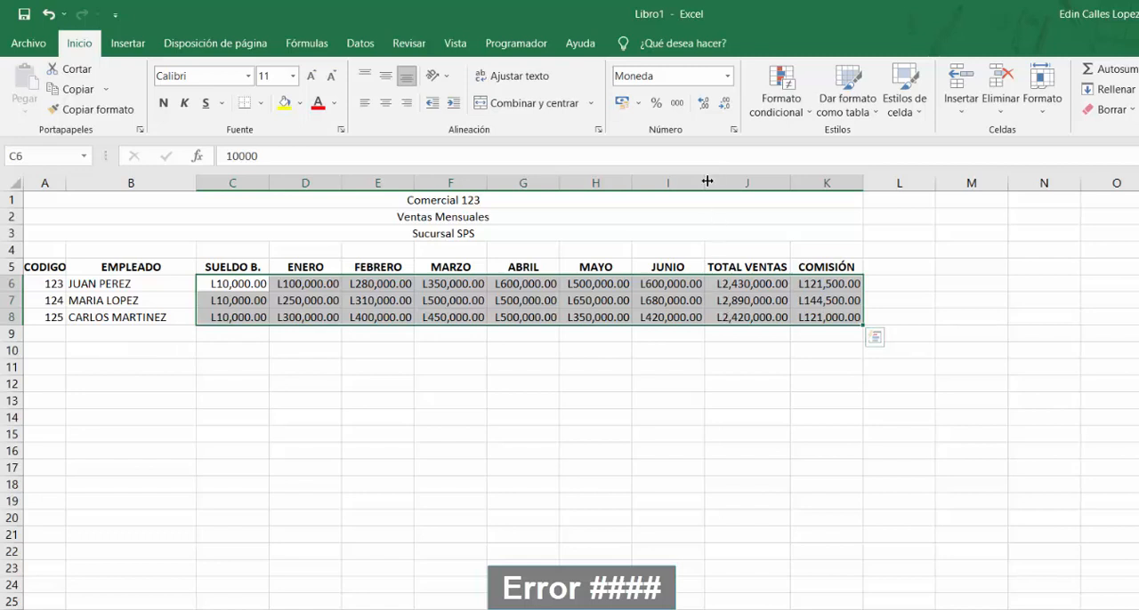
Narrow the JUNIO column until its amounts no longer fit, and autofit its width to the contents
{"action": "left_click_drag", "start_coordinate": [706, 182], "coordinate": [682, 181]}
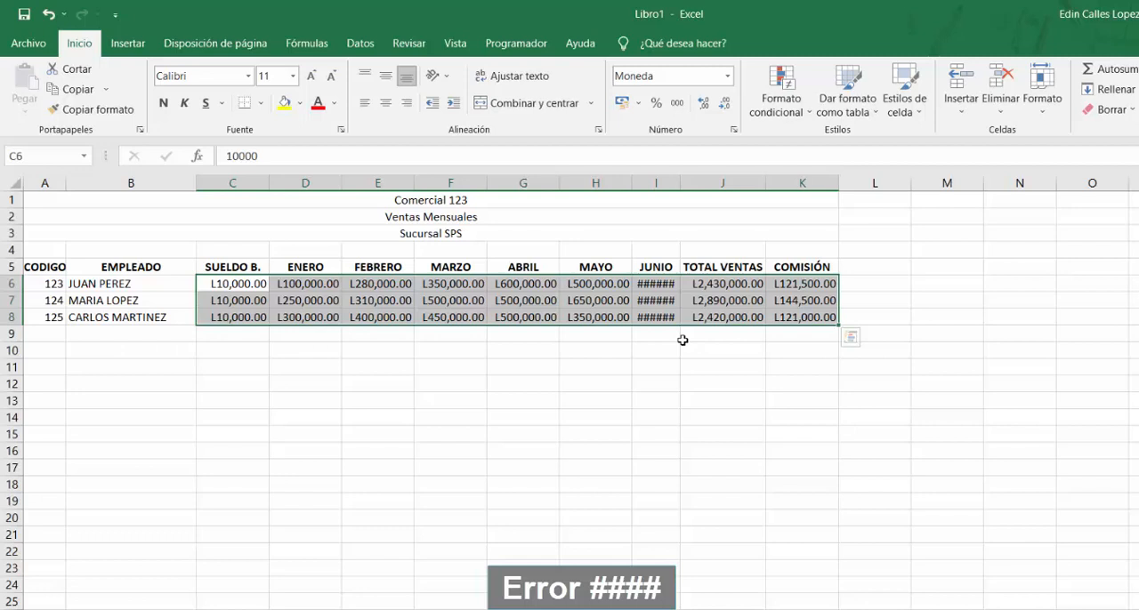
{"action": "double_click", "coordinate": [680, 187]}
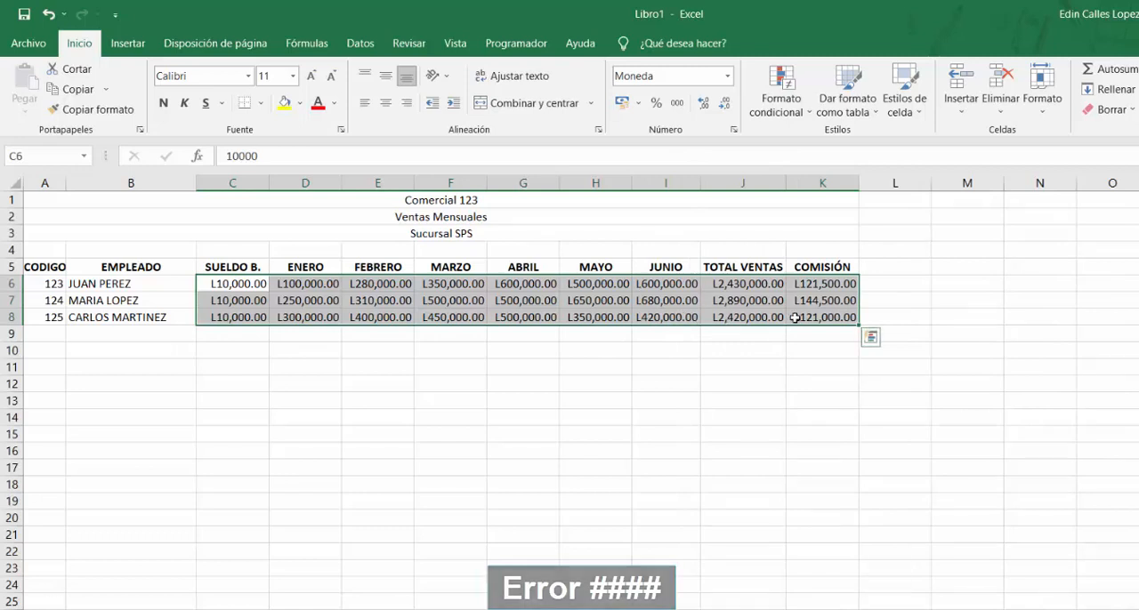
{"action": "left_click", "coordinate": [526, 367]}
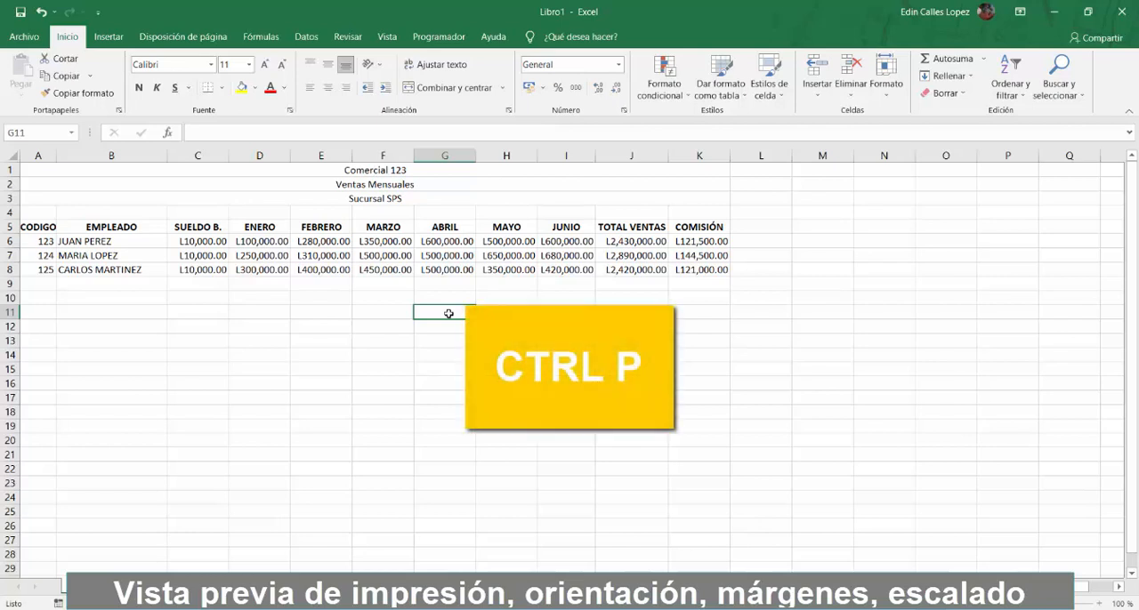
Set the print orientation to Orientación horizontal and check how the table splits across the preview pages
{"action": "key", "text": "ctrl+p"}
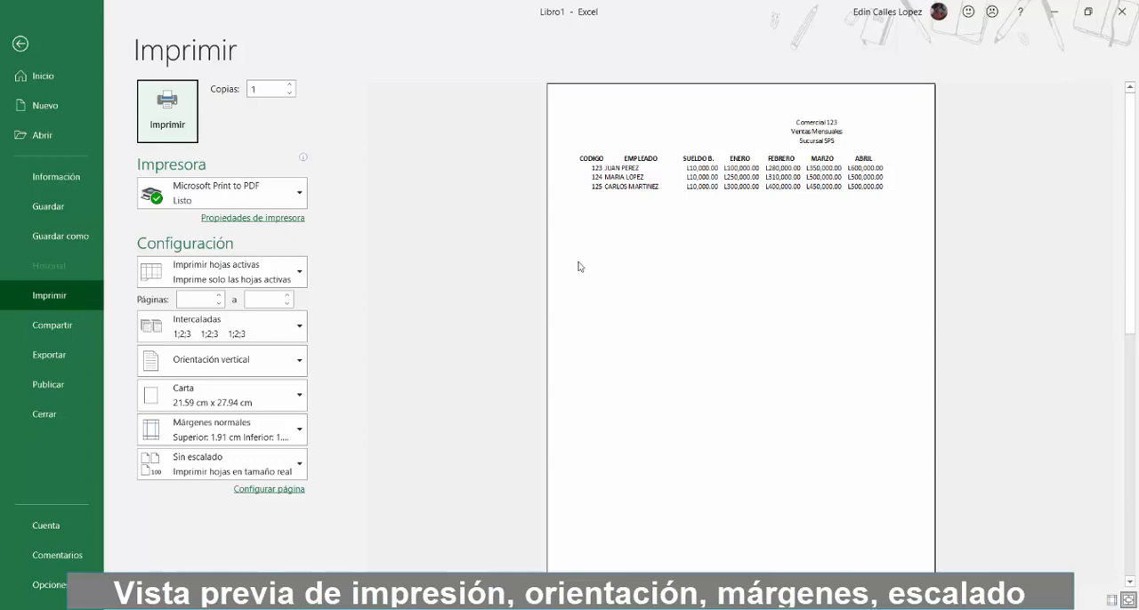
{"action": "left_click", "coordinate": [289, 373]}
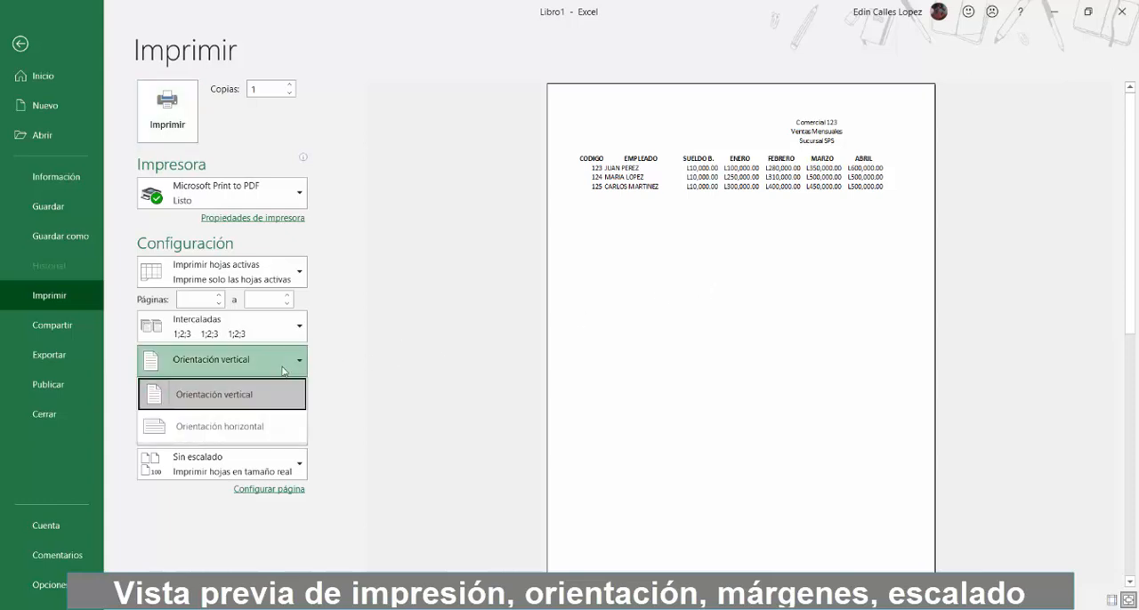
{"action": "left_click", "coordinate": [262, 426]}
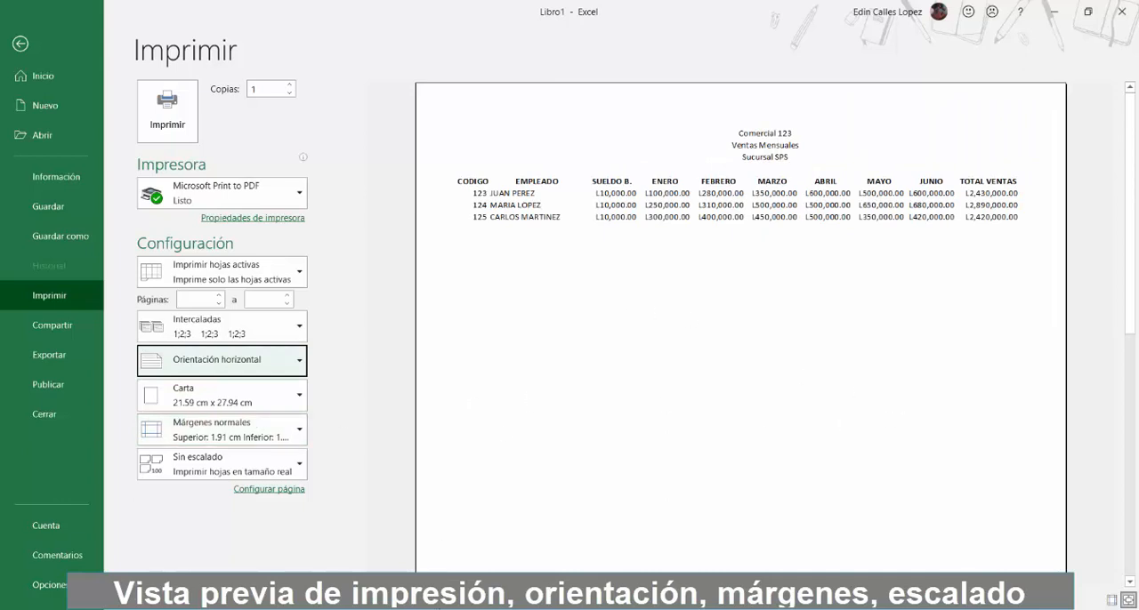
{"action": "scroll", "coordinate": [741, 329], "scroll_direction": "down", "scroll_amount": 2}
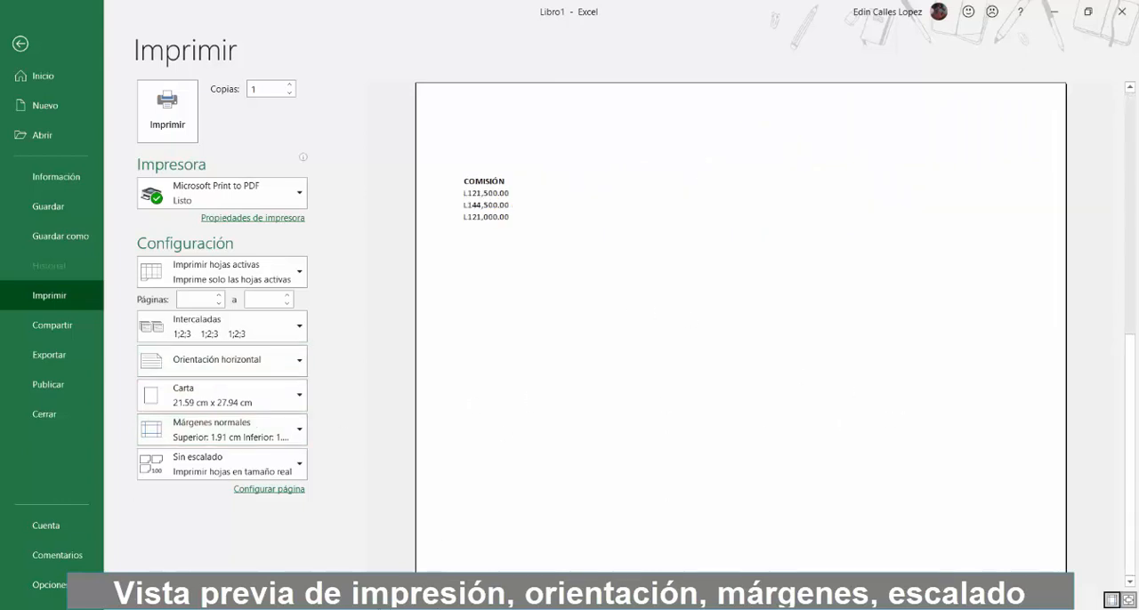
{"action": "scroll", "coordinate": [740, 329], "scroll_direction": "up", "scroll_amount": 2}
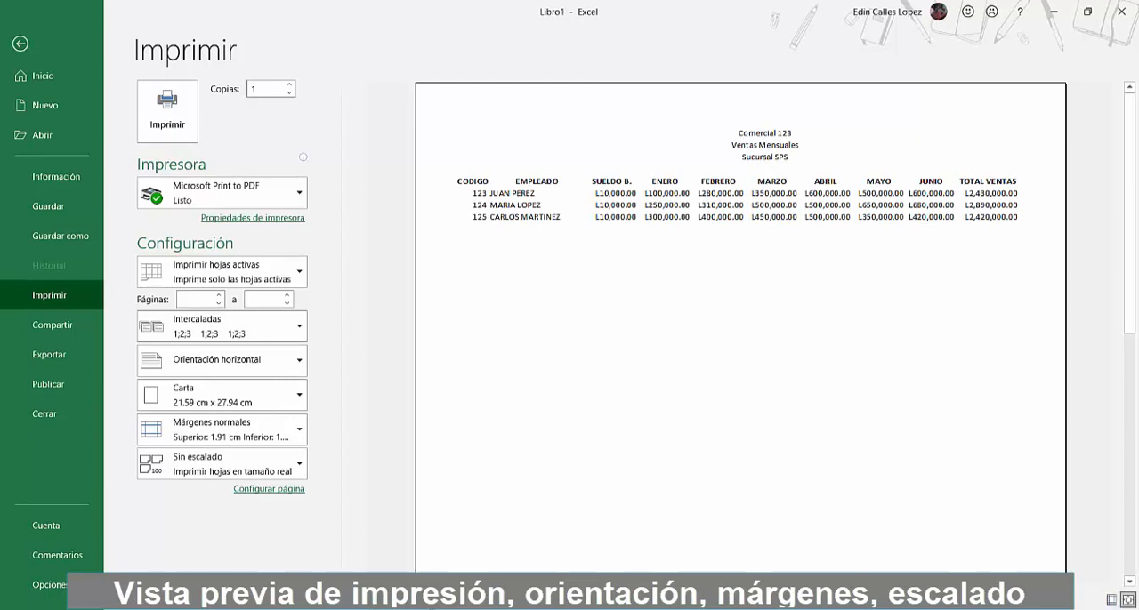
{"action": "scroll", "coordinate": [740, 329], "scroll_direction": "down", "scroll_amount": 2}
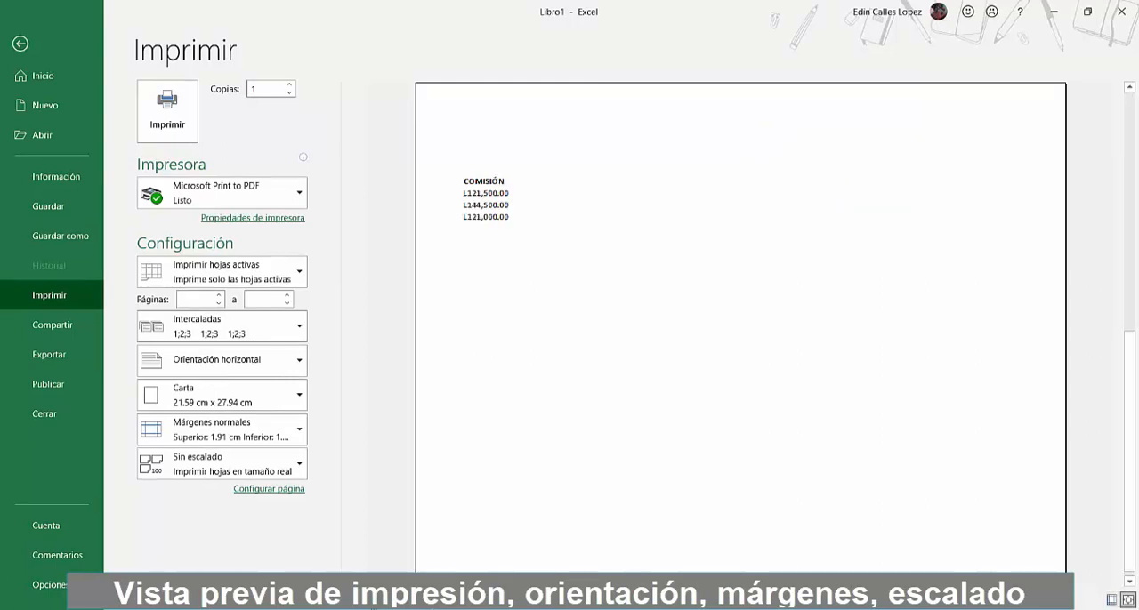
{"action": "scroll", "coordinate": [741, 329], "scroll_direction": "up", "scroll_amount": 2}
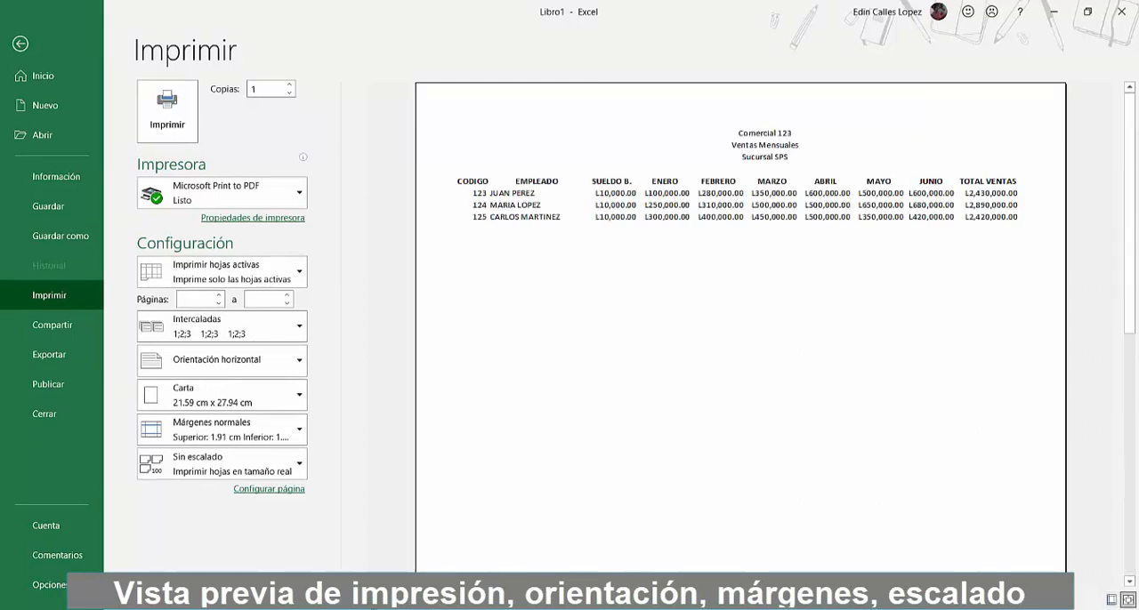
Inspect the page and margin settings in the page setup and close it without changes
{"action": "left_click", "coordinate": [297, 504]}
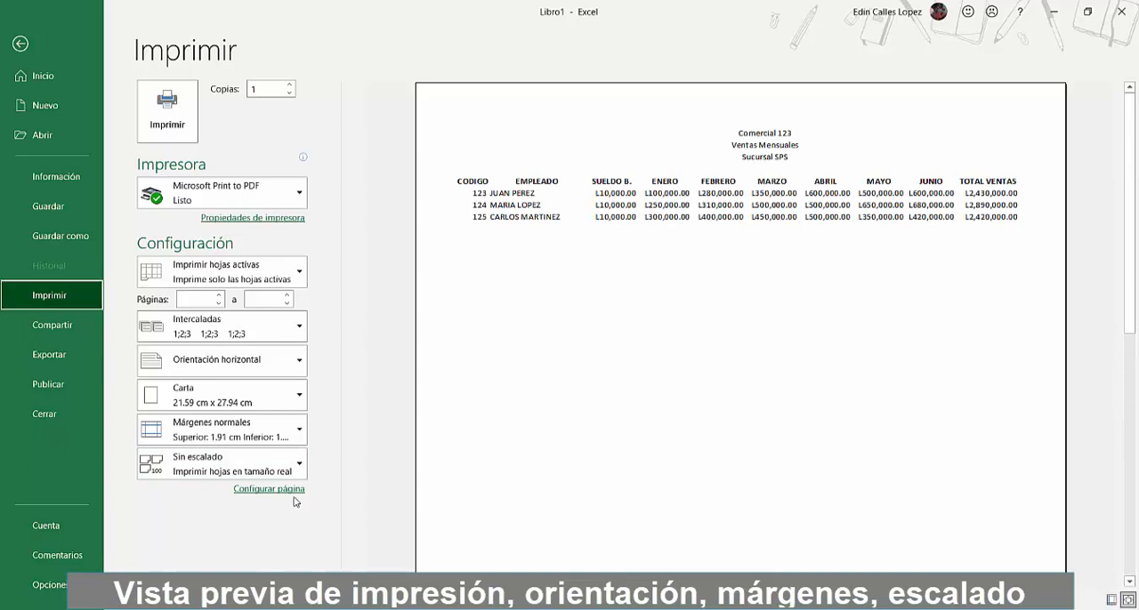
{"action": "left_click", "coordinate": [289, 492]}
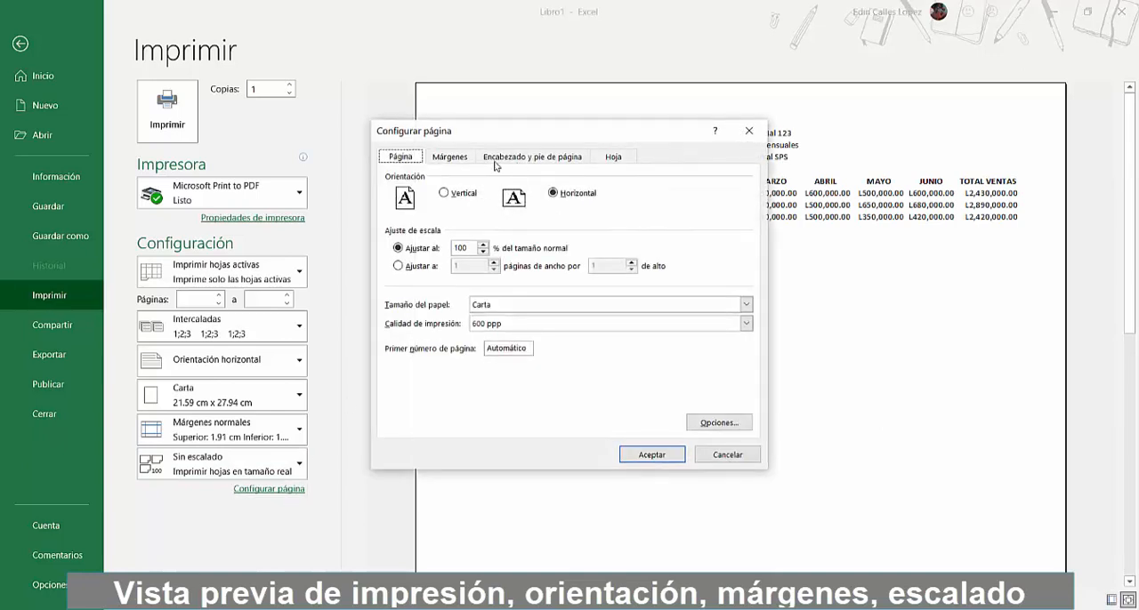
{"action": "left_click", "coordinate": [450, 158]}
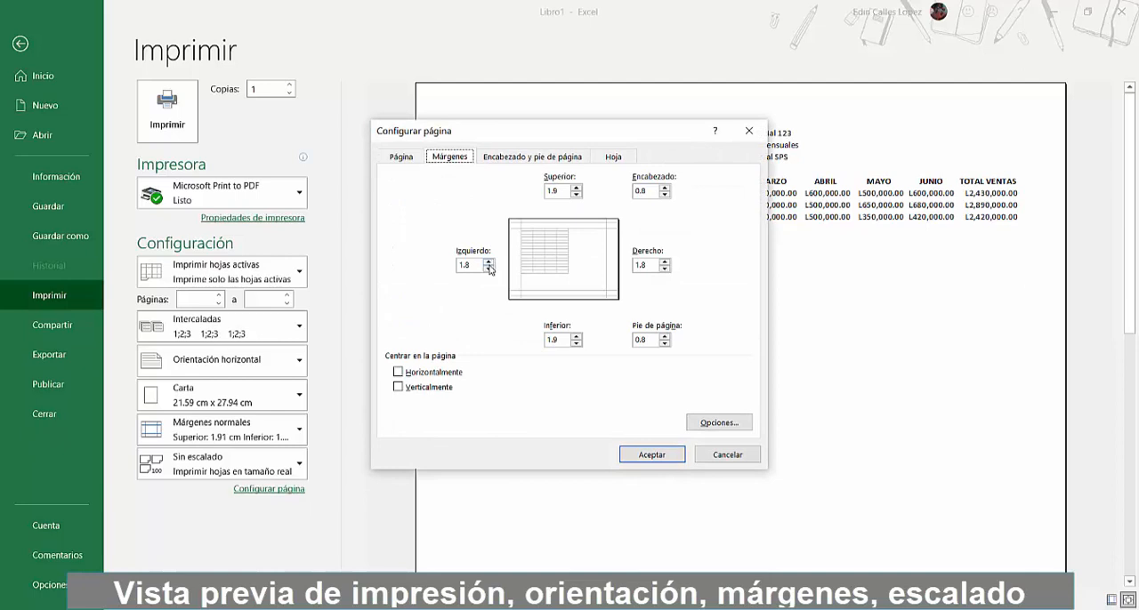
{"action": "left_click", "coordinate": [749, 132]}
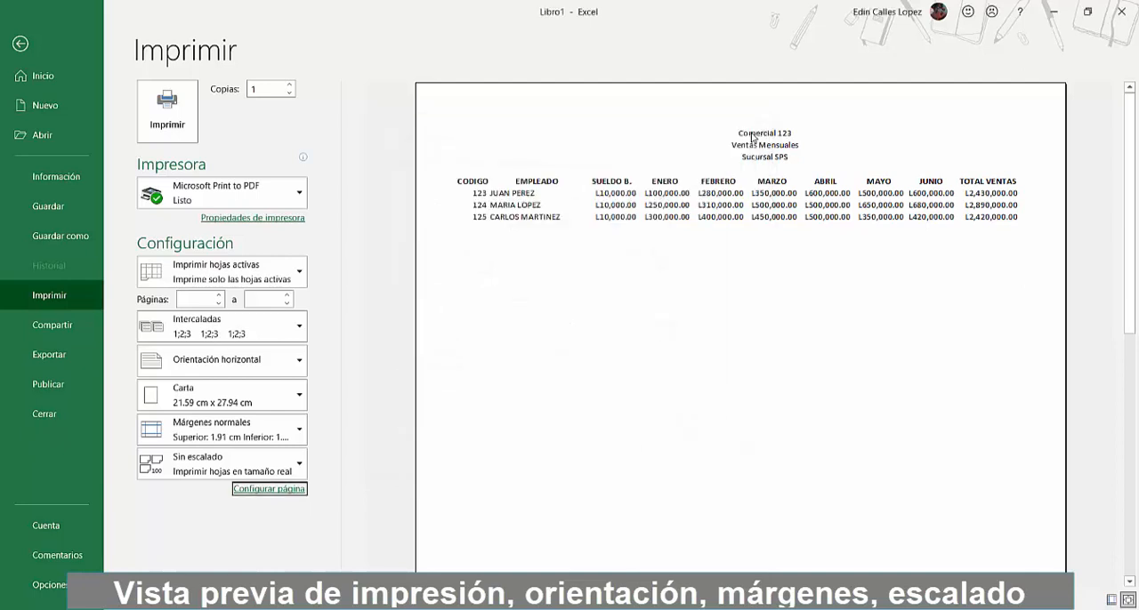
Set the print scaling to Ajustar todas las columnas en una página and return to the worksheet
{"action": "left_click", "coordinate": [234, 463]}
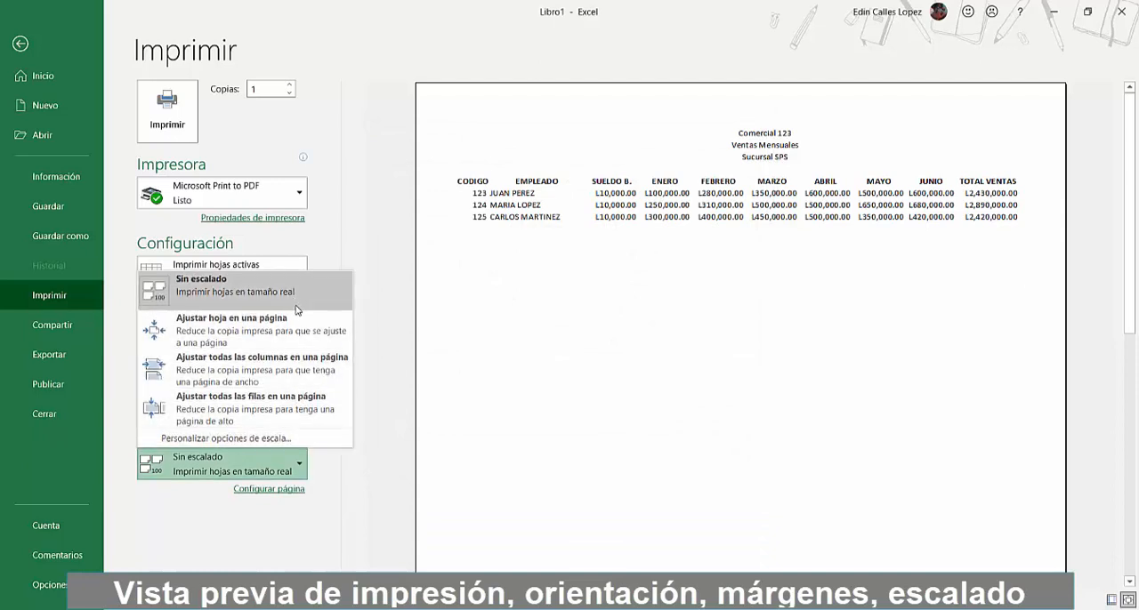
{"action": "left_click", "coordinate": [305, 370]}
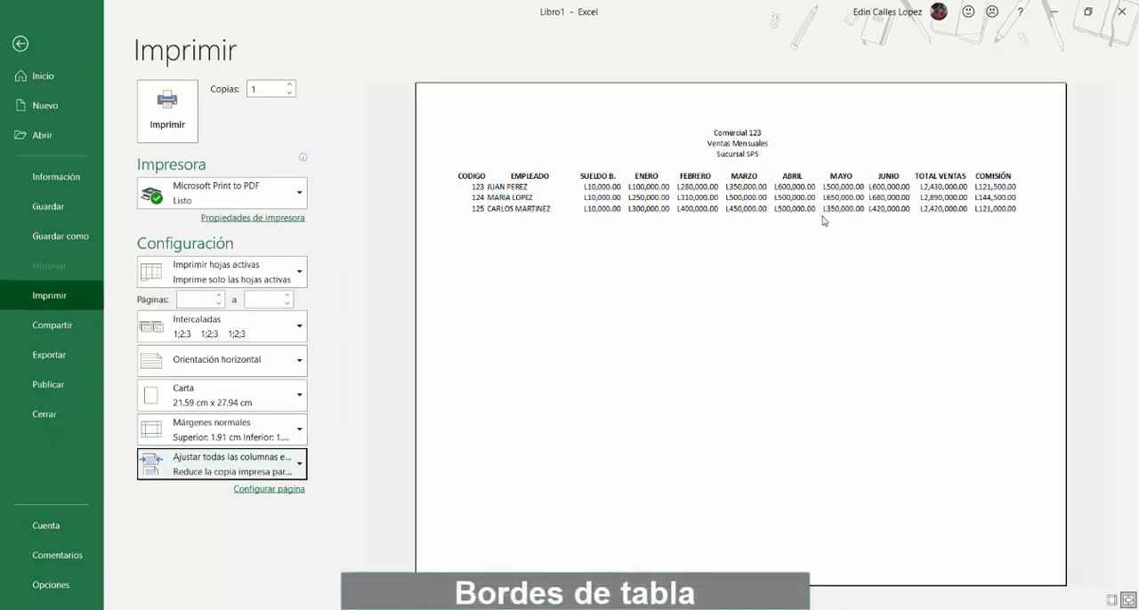
{"action": "key", "text": "Escape"}
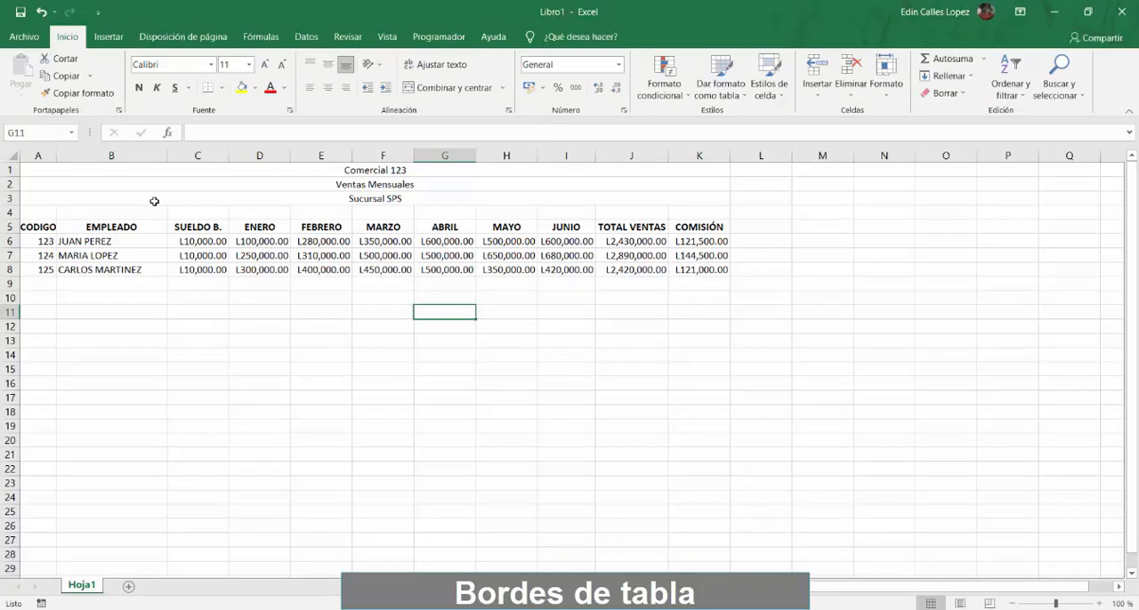
Apply Todos los bordes to the sales table range A5:K8
{"action": "left_click", "coordinate": [36, 225]}
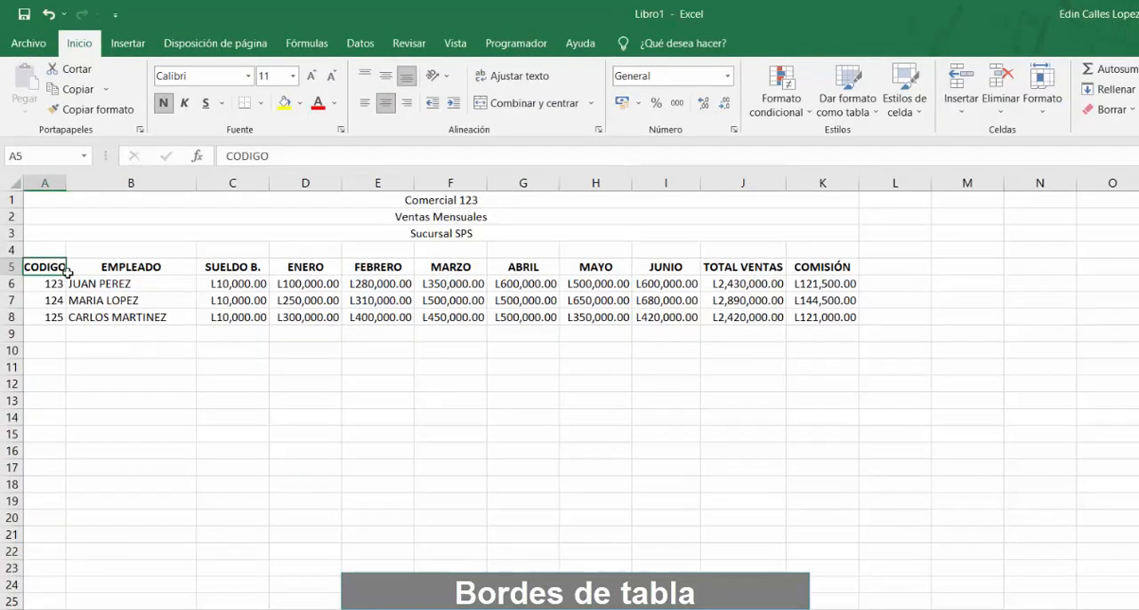
{"action": "mouse_move", "coordinate": [68, 273]}
{"action": "left_mouse_down"}
{"action": "mouse_move", "coordinate": [400, 300]}
{"action": "mouse_move", "coordinate": [805, 283]}
{"action": "mouse_move", "coordinate": [820, 314]}
{"action": "left_mouse_up"}
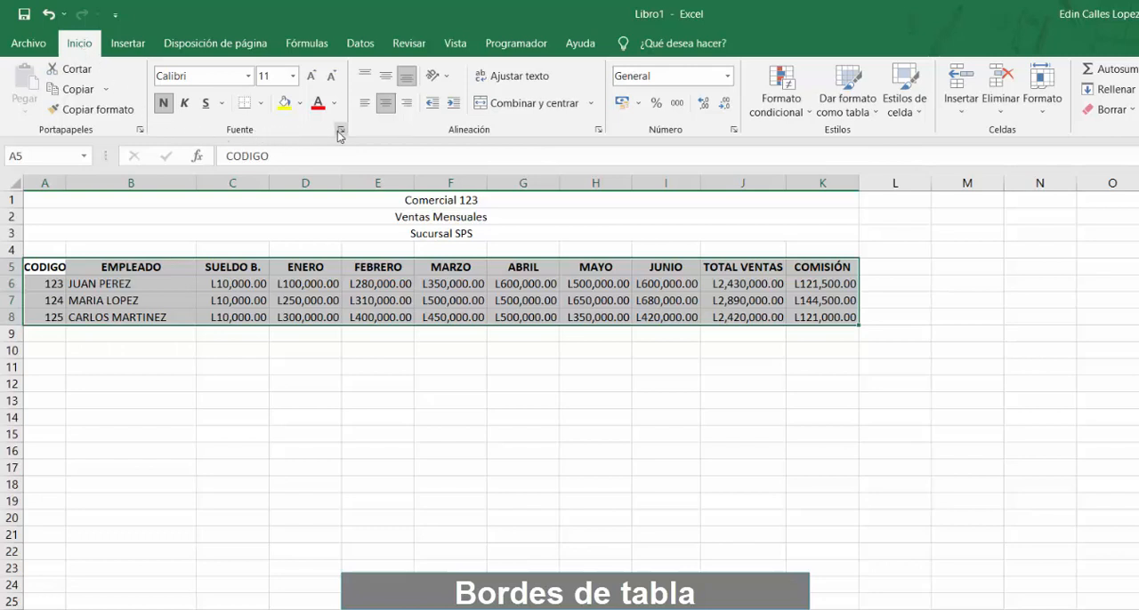
{"action": "left_click", "coordinate": [261, 104]}
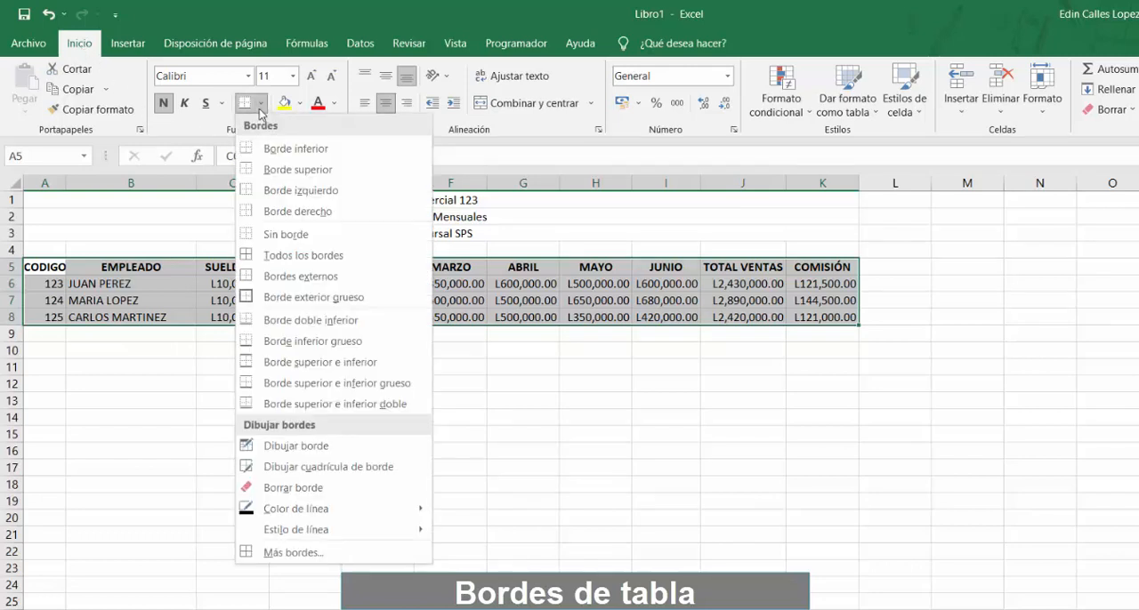
{"action": "left_click", "coordinate": [282, 257]}
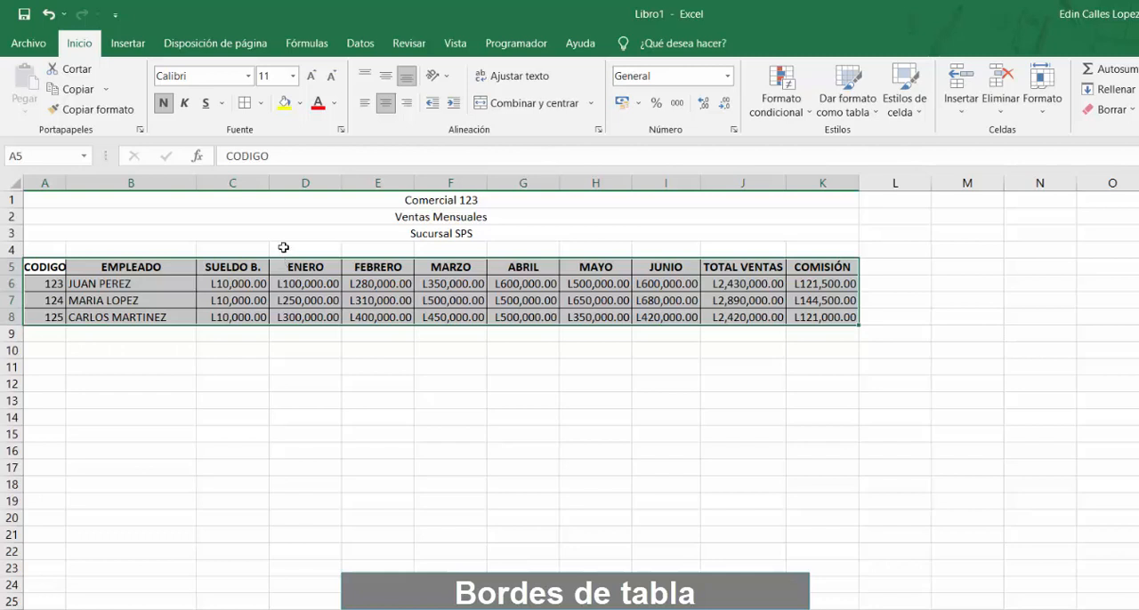
Add a Borde exterior grueso around the sales table A5:K8 and check the bordered table in the print preview
{"action": "left_click", "coordinate": [260, 104]}
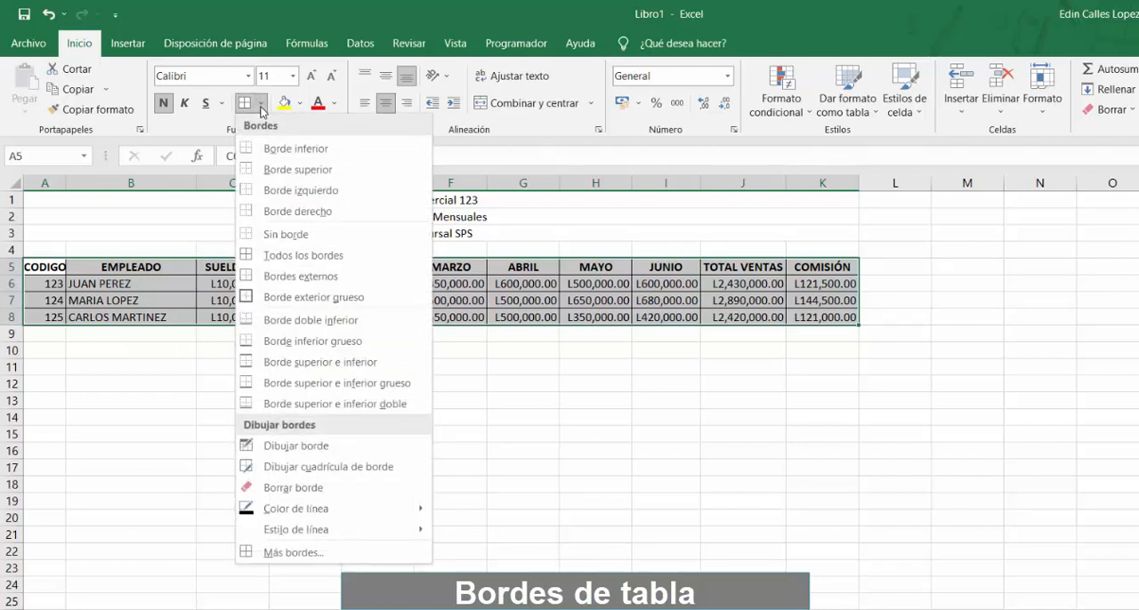
{"action": "left_click", "coordinate": [350, 305]}
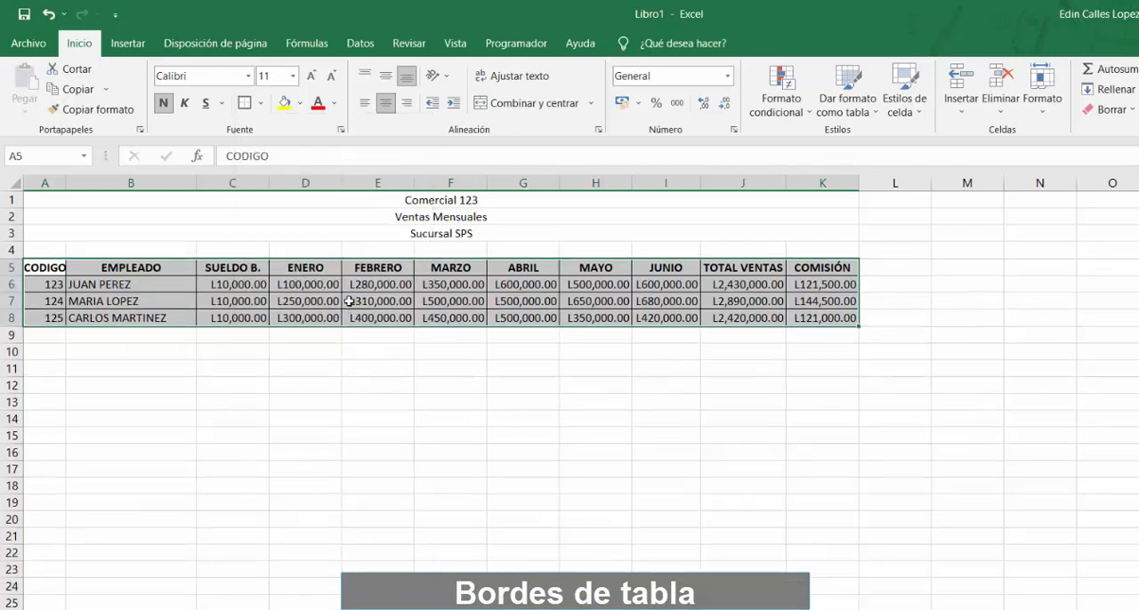
{"action": "left_click", "coordinate": [349, 301]}
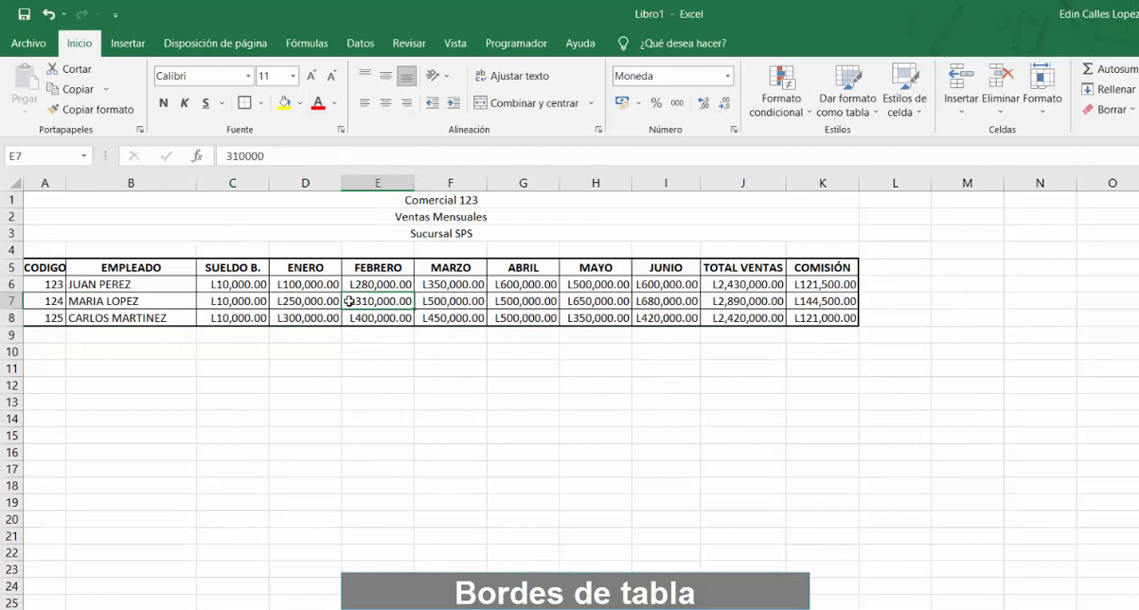
{"action": "left_click", "coordinate": [512, 387]}
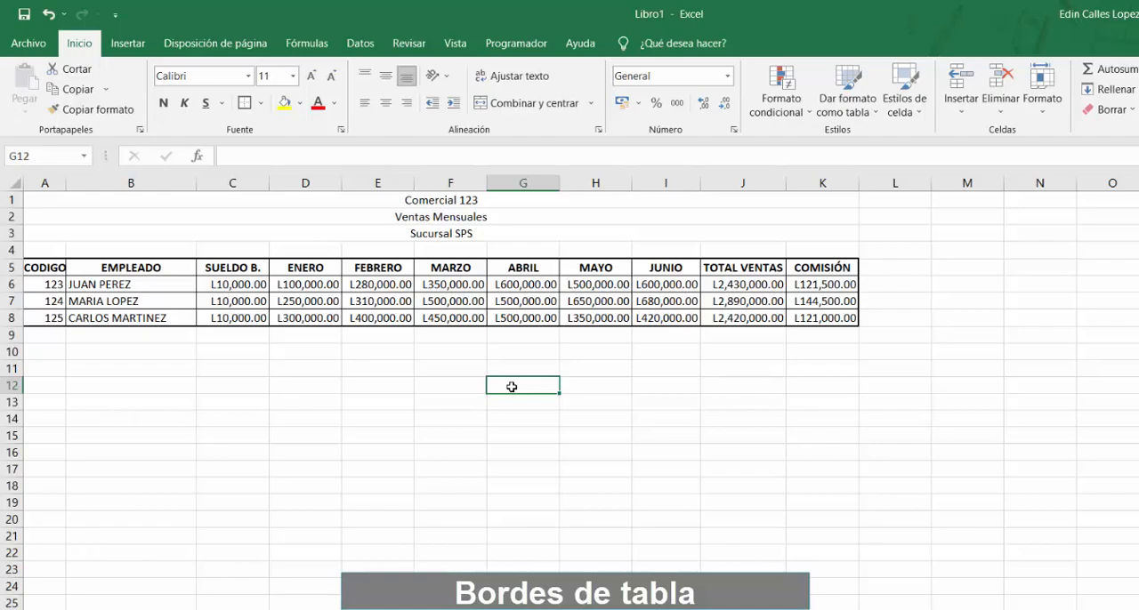
{"action": "key", "text": "ctrl+p"}
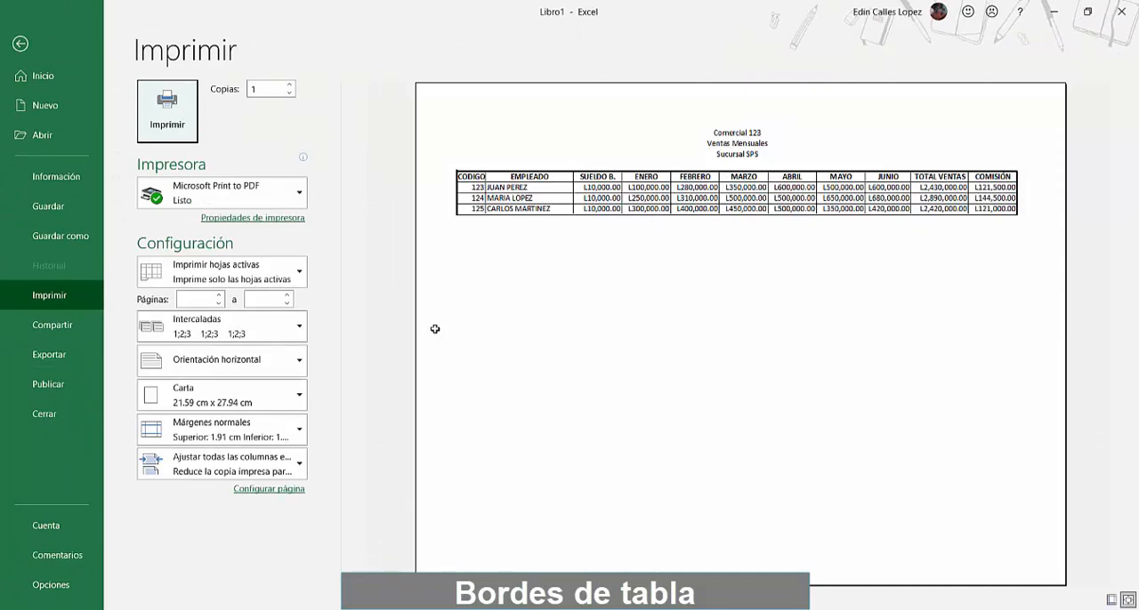
{"action": "key", "text": "Escape"}
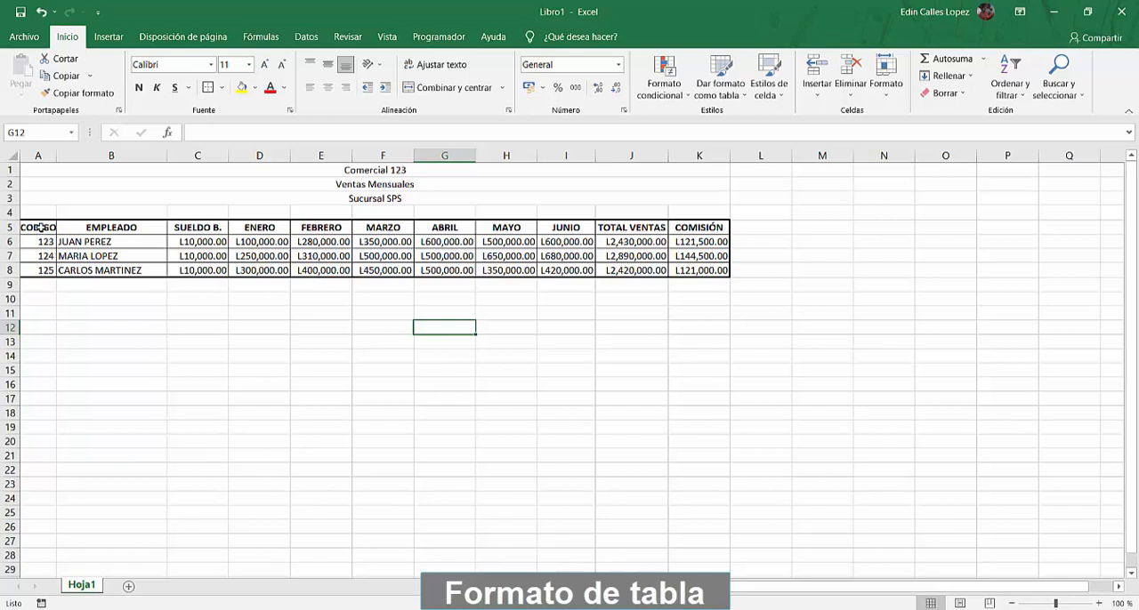
Format the range A5:K8 as a table with headers, using the style Naranja, Estilo de tabla claro 10
{"action": "left_click_drag", "start_coordinate": [40, 228], "coordinate": [703, 272]}
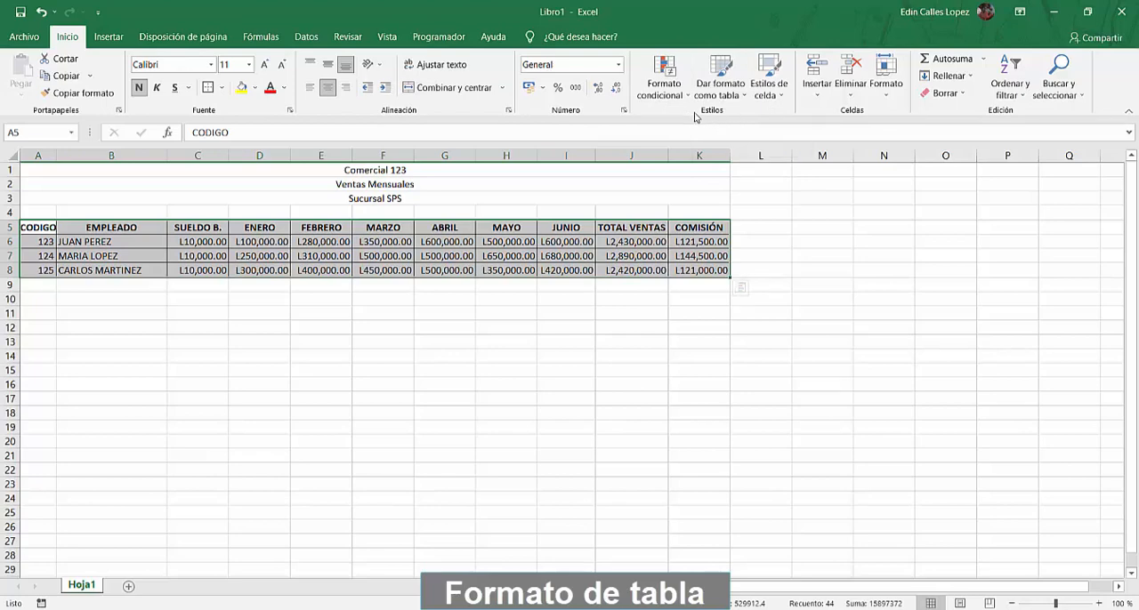
{"action": "left_click", "coordinate": [738, 96]}
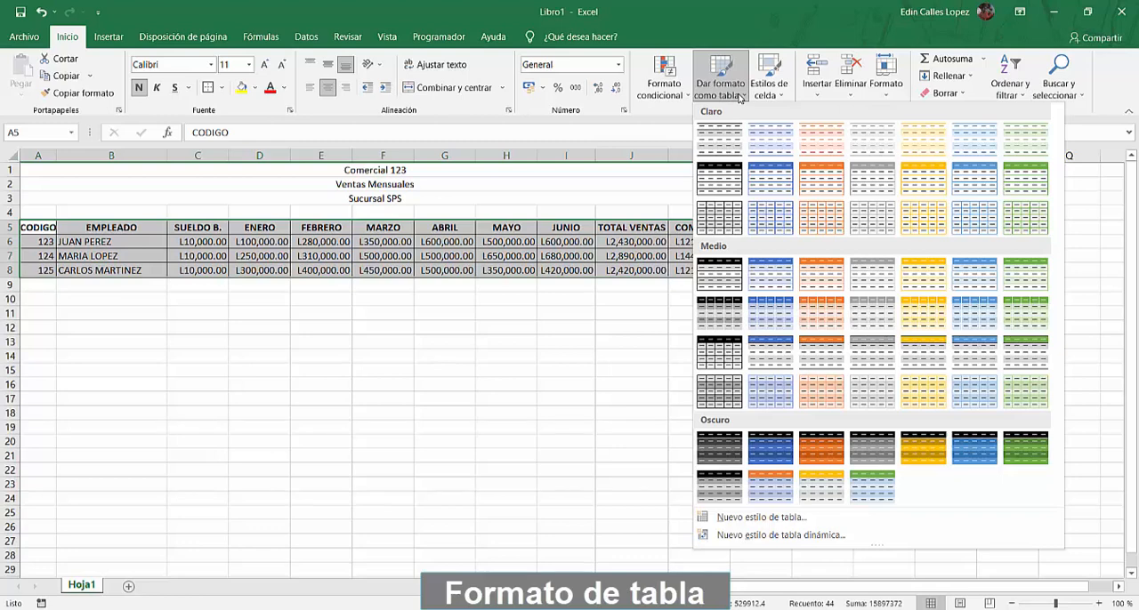
{"action": "left_click", "coordinate": [826, 183]}
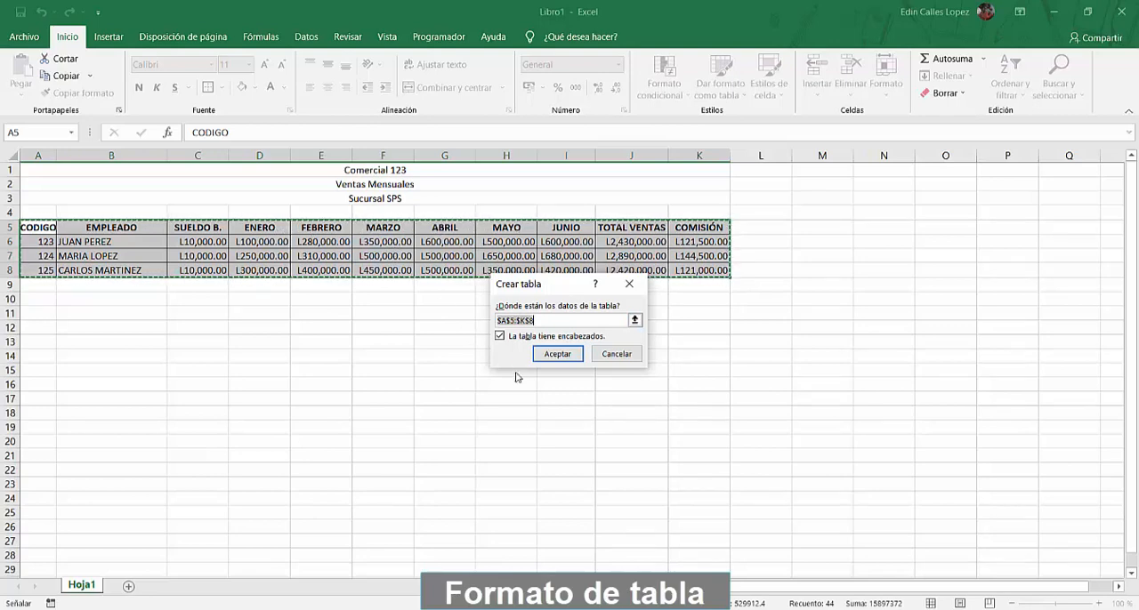
{"action": "left_click", "coordinate": [557, 357]}
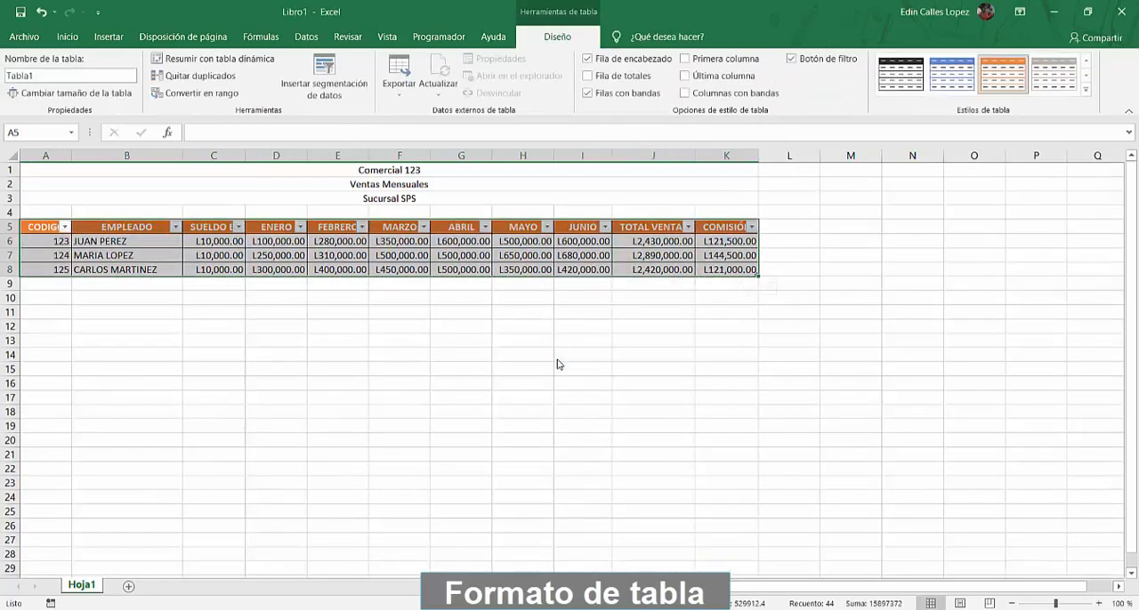
{"action": "left_click", "coordinate": [380, 340]}
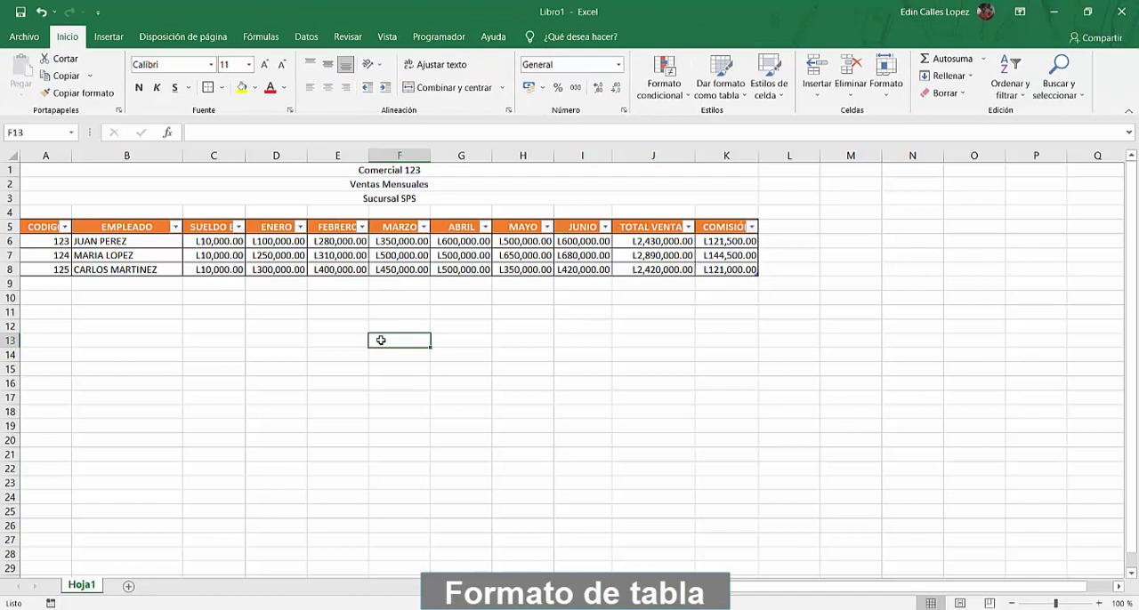
Make the three title rows above the table bold
{"action": "left_click_drag", "start_coordinate": [410, 170], "coordinate": [409, 201]}
{"action": "left_click", "coordinate": [139, 88]}
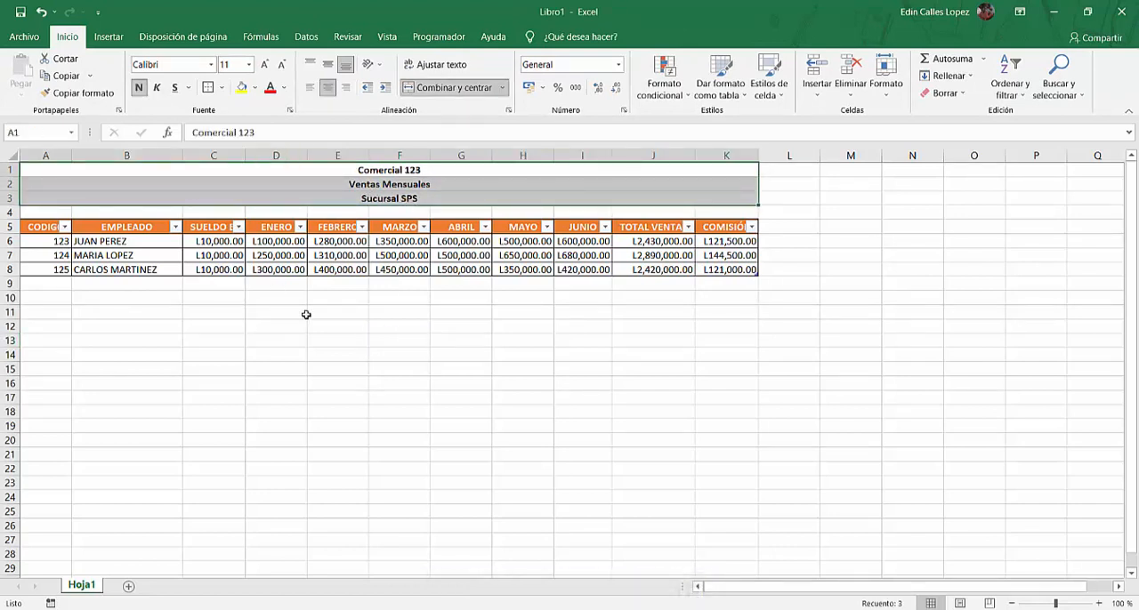
{"action": "left_click", "coordinate": [361, 326]}
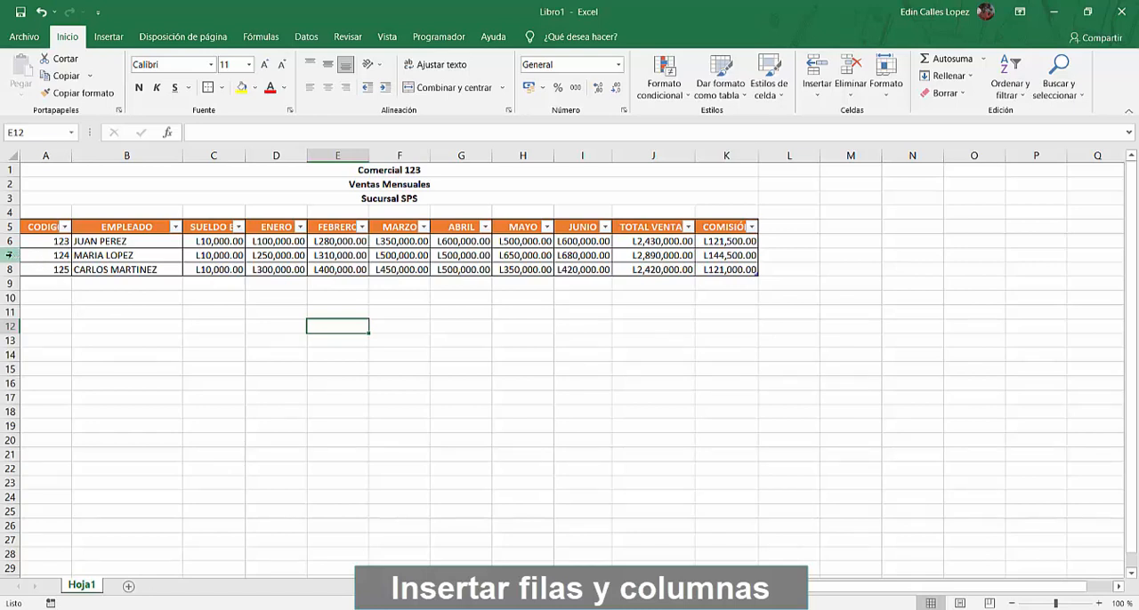
Insert an empty row at row 7, between the first and second employees of the table
{"action": "left_click", "coordinate": [94, 243]}
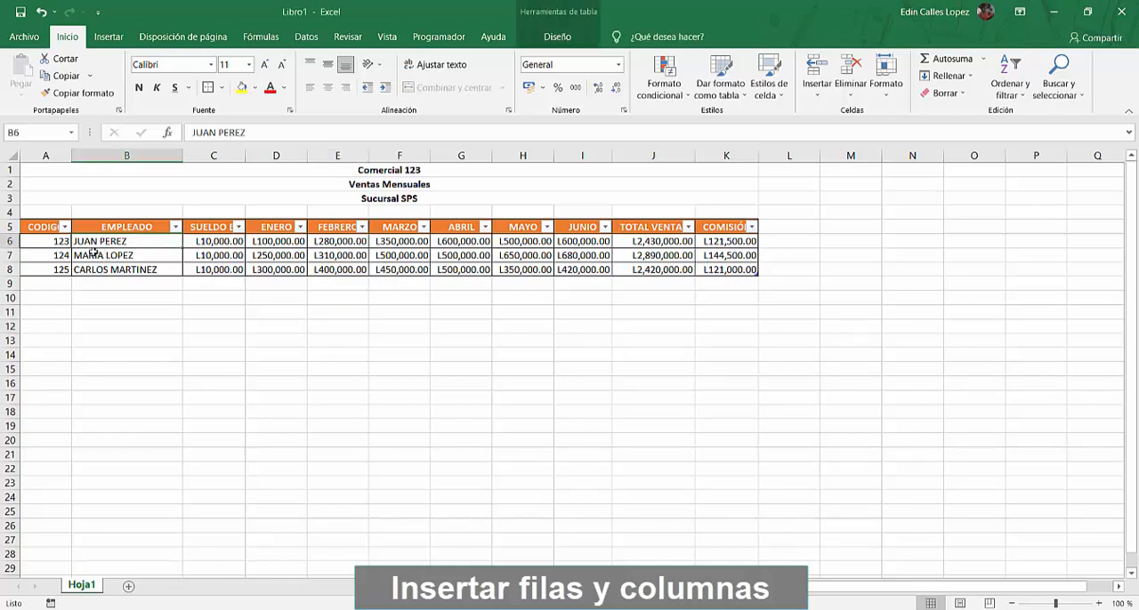
{"action": "left_click", "coordinate": [97, 258]}
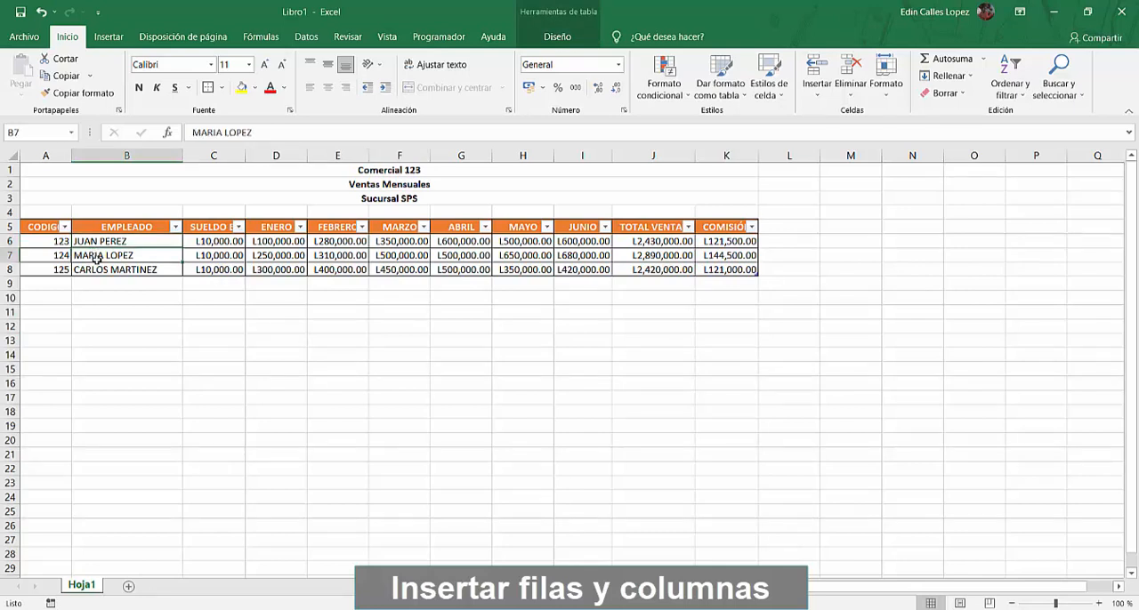
{"action": "right_click", "coordinate": [9, 256]}
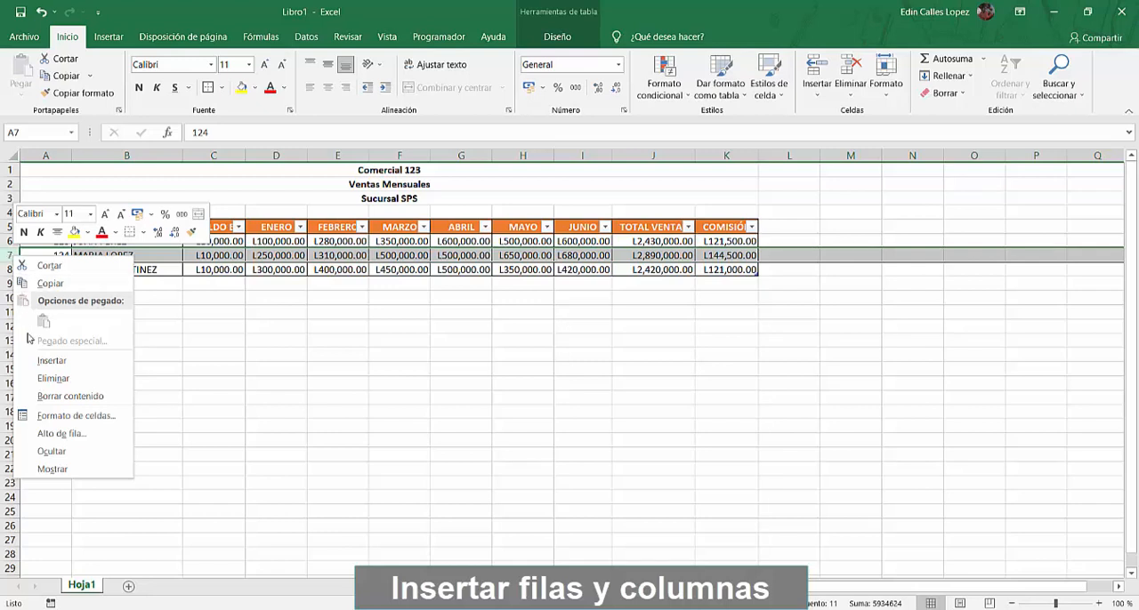
{"action": "left_click", "coordinate": [77, 365]}
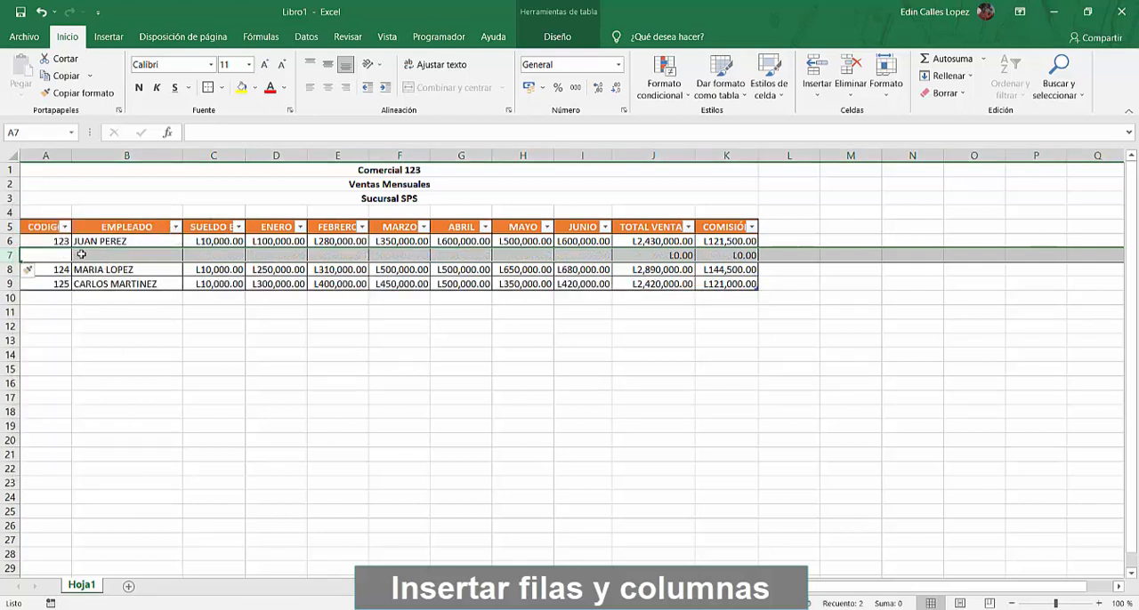
{"action": "left_click", "coordinate": [51, 258]}
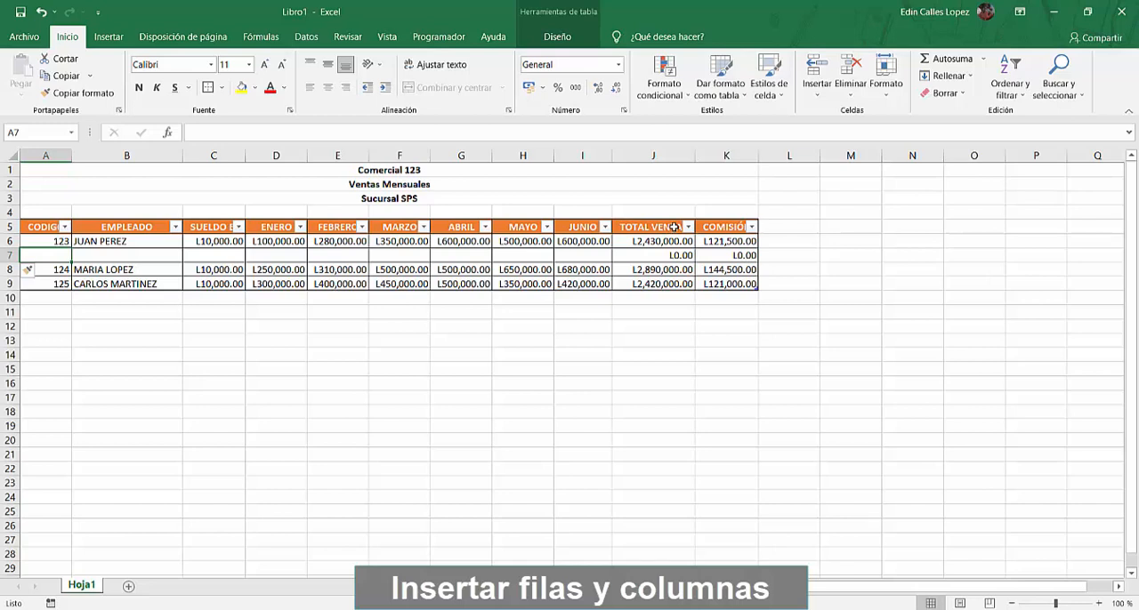
Insert a new table column between JUNIO and TOTAL VENTAS
{"action": "left_click", "coordinate": [633, 155]}
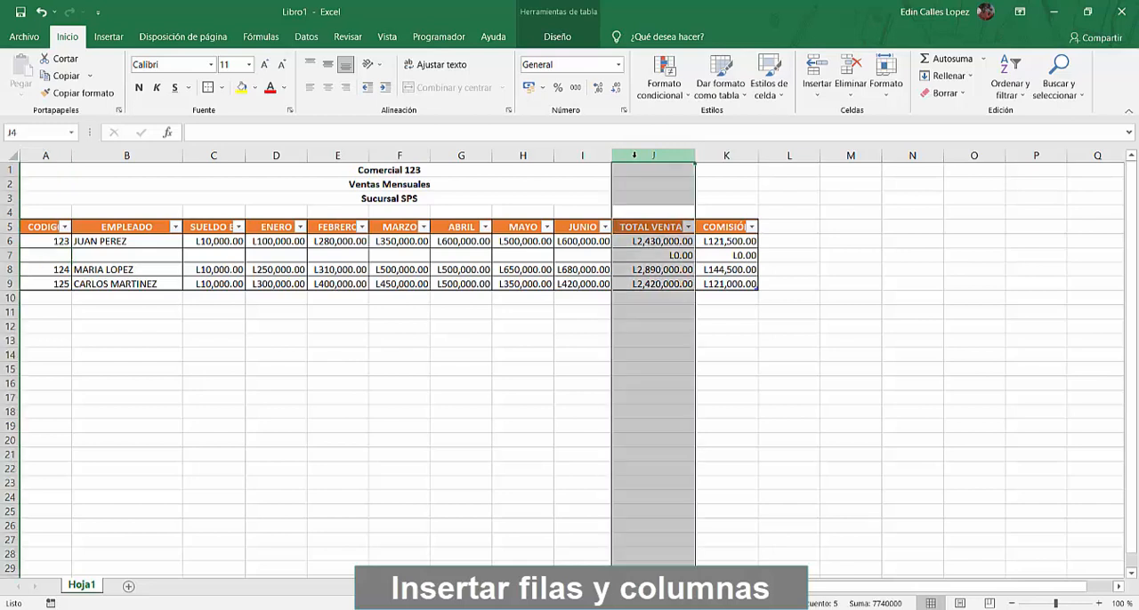
{"action": "right_click", "coordinate": [633, 154]}
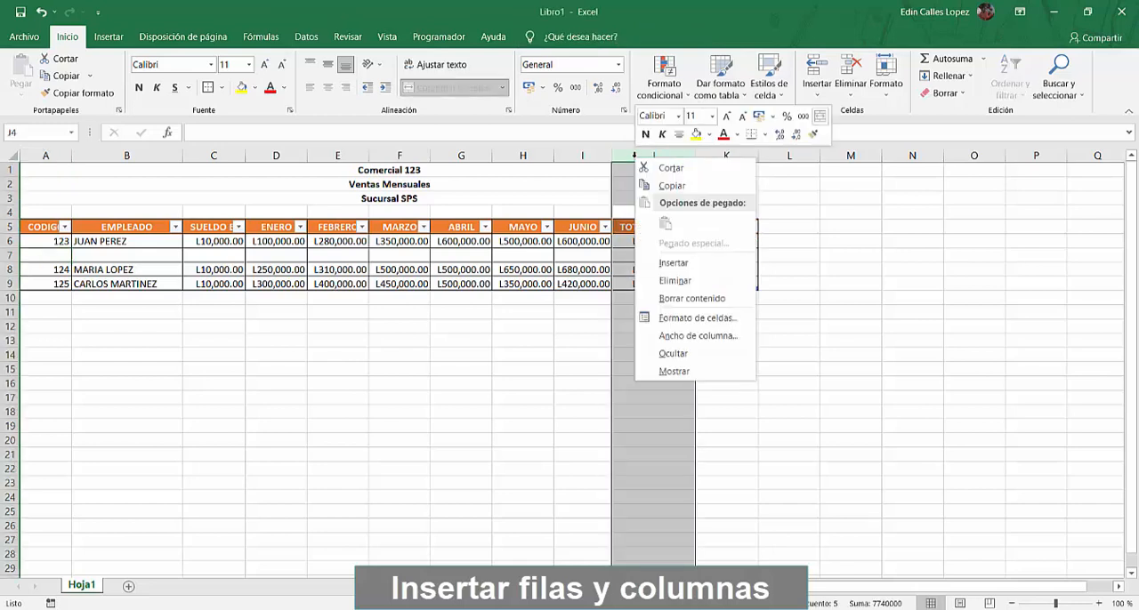
{"action": "left_click", "coordinate": [673, 263]}
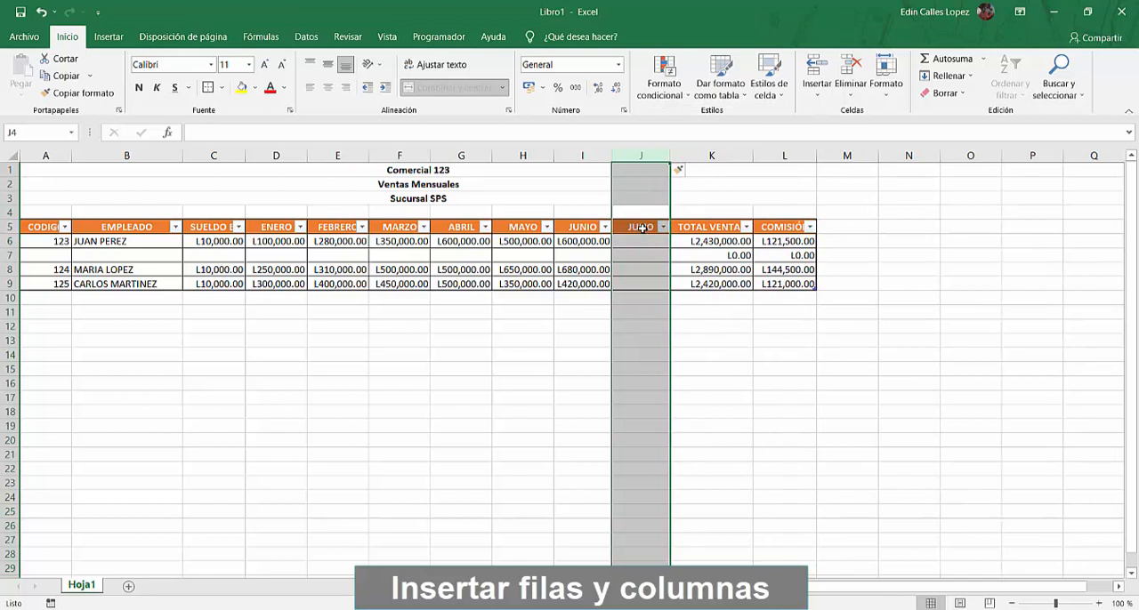
{"action": "left_click", "coordinate": [643, 228]}
{"action": "left_click", "coordinate": [642, 253]}
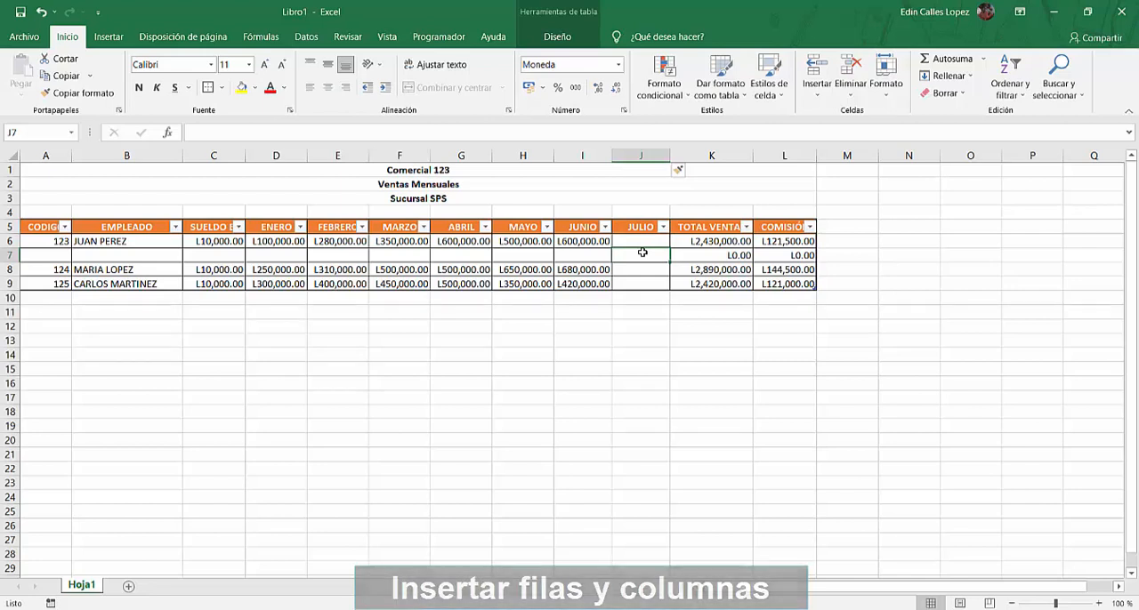
Enlarge the title Comercial 123 in row 1 to font size 20
{"action": "left_click", "coordinate": [430, 170]}
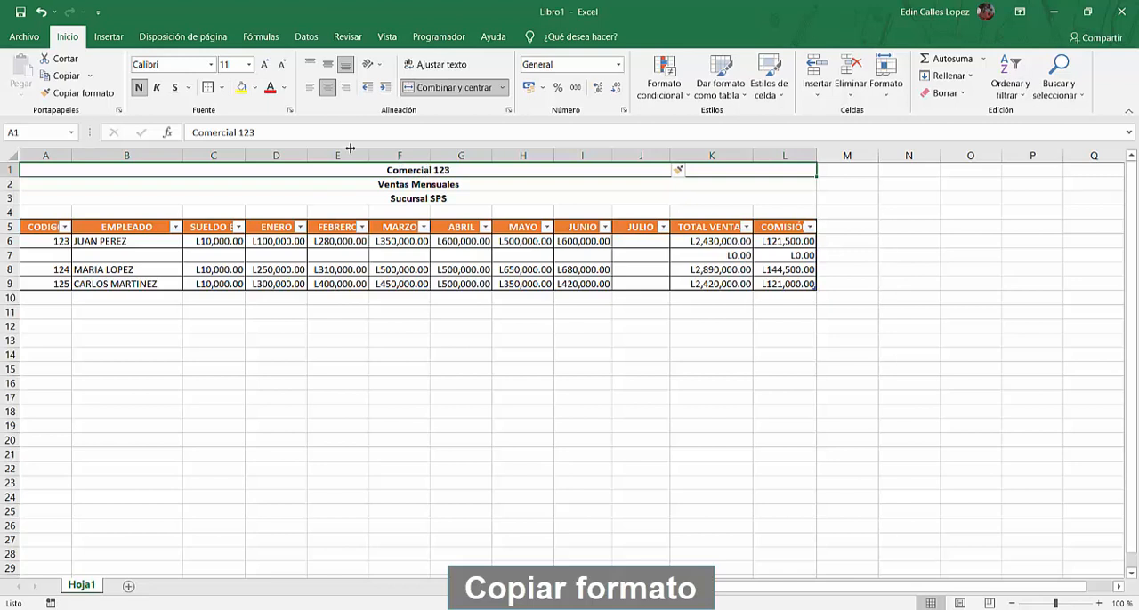
{"action": "left_click", "coordinate": [95, 100]}
{"action": "left_click", "coordinate": [264, 66]}
{"action": "left_click", "coordinate": [264, 66]}
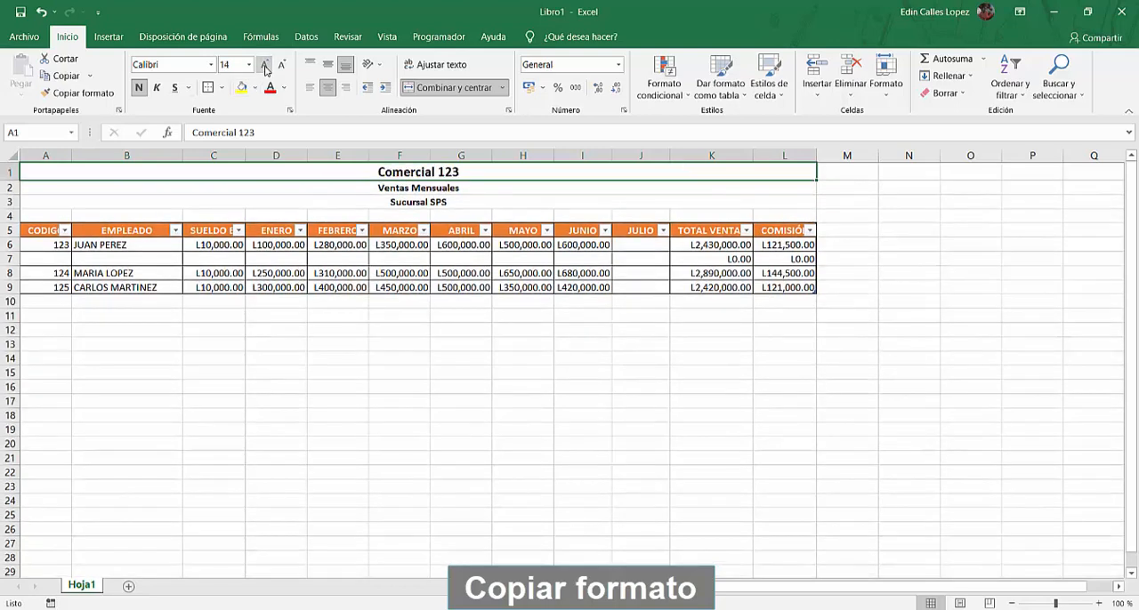
{"action": "left_click", "coordinate": [264, 66]}
{"action": "left_click", "coordinate": [264, 66]}
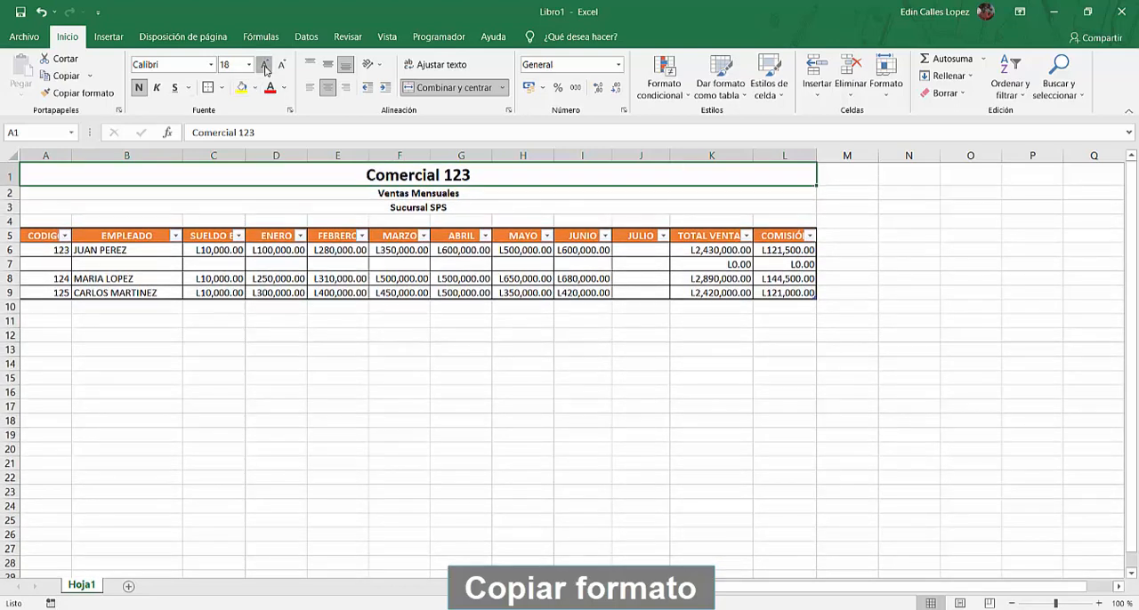
{"action": "left_click", "coordinate": [264, 66]}
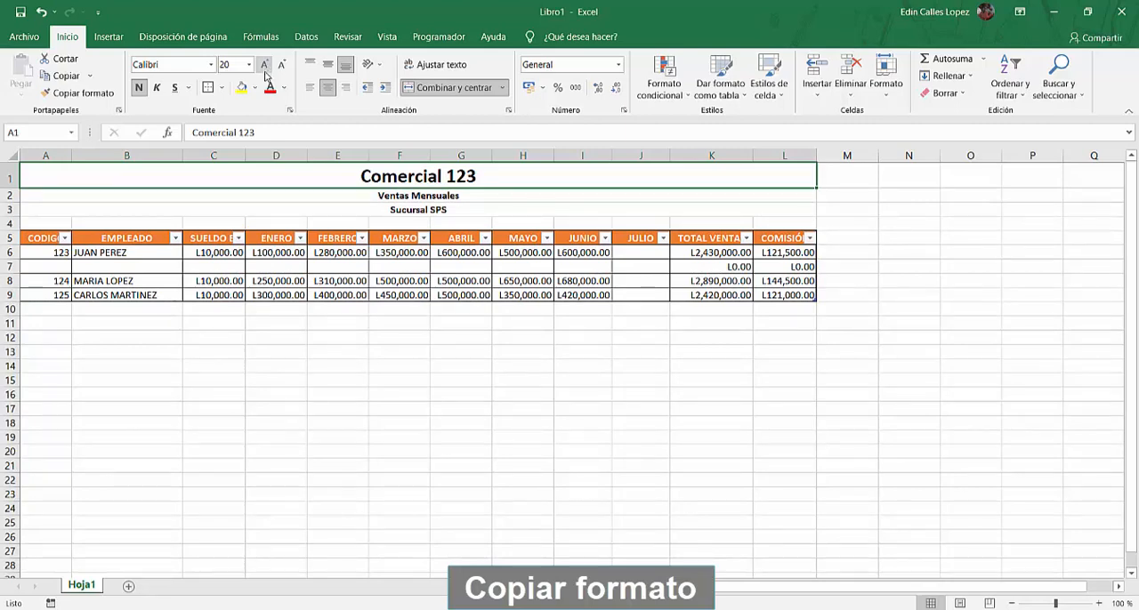
Color the title Comercial 123 red and set its font to Aharoni
{"action": "left_click", "coordinate": [269, 89]}
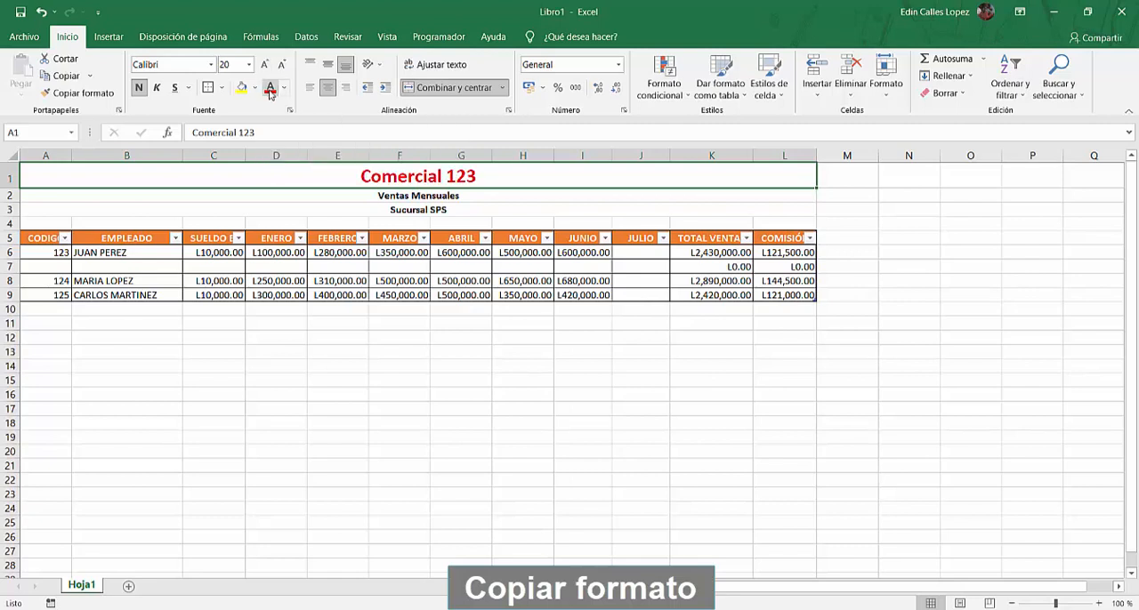
{"action": "left_click", "coordinate": [211, 65]}
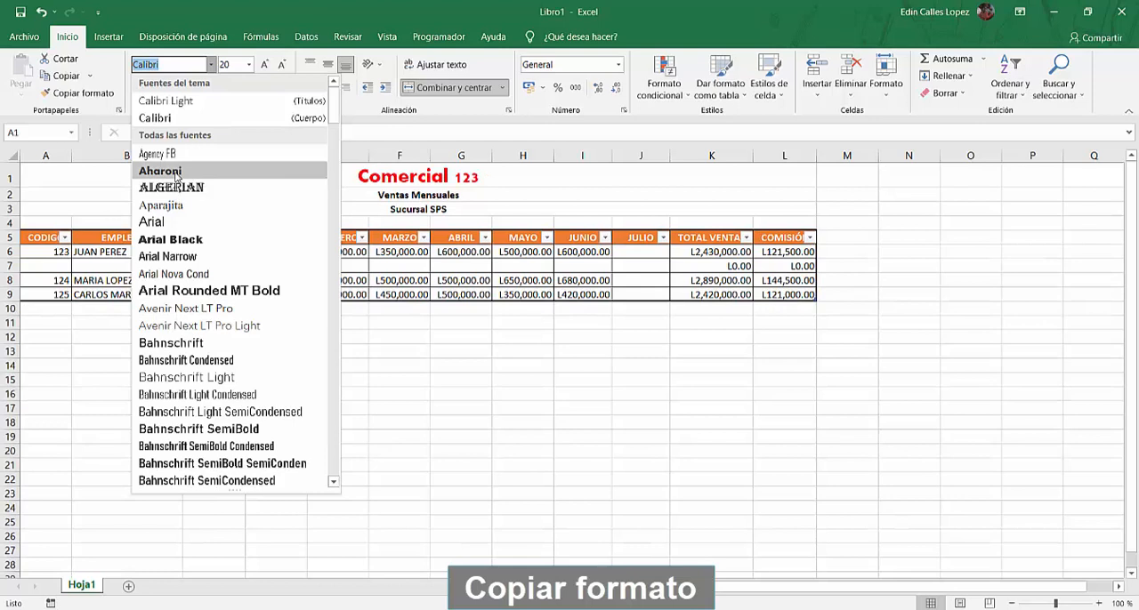
{"action": "left_click", "coordinate": [176, 172]}
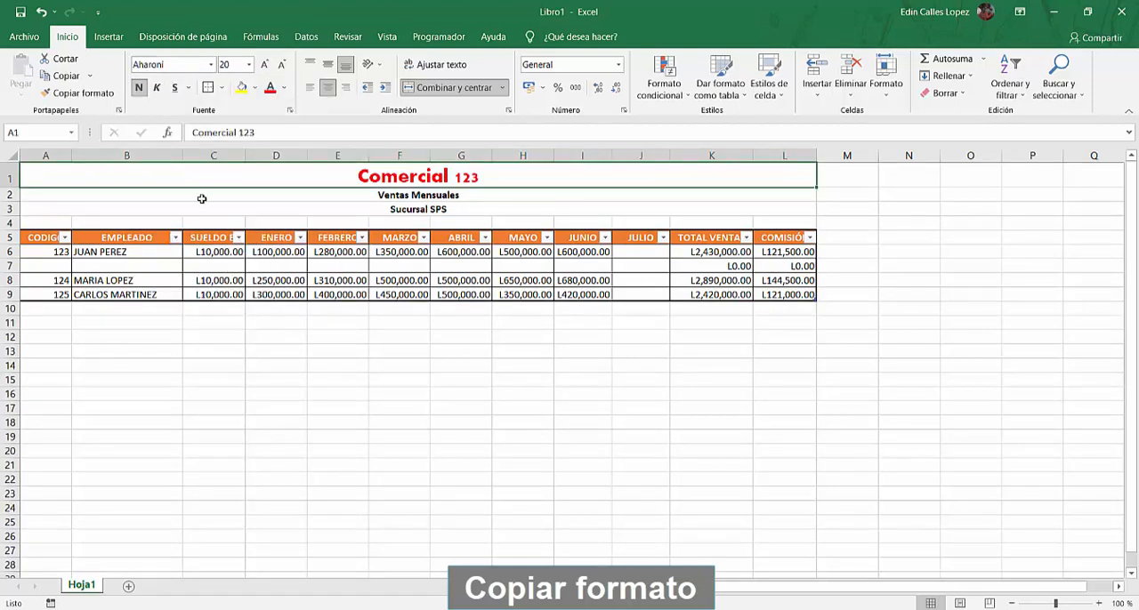
{"action": "left_click", "coordinate": [202, 199]}
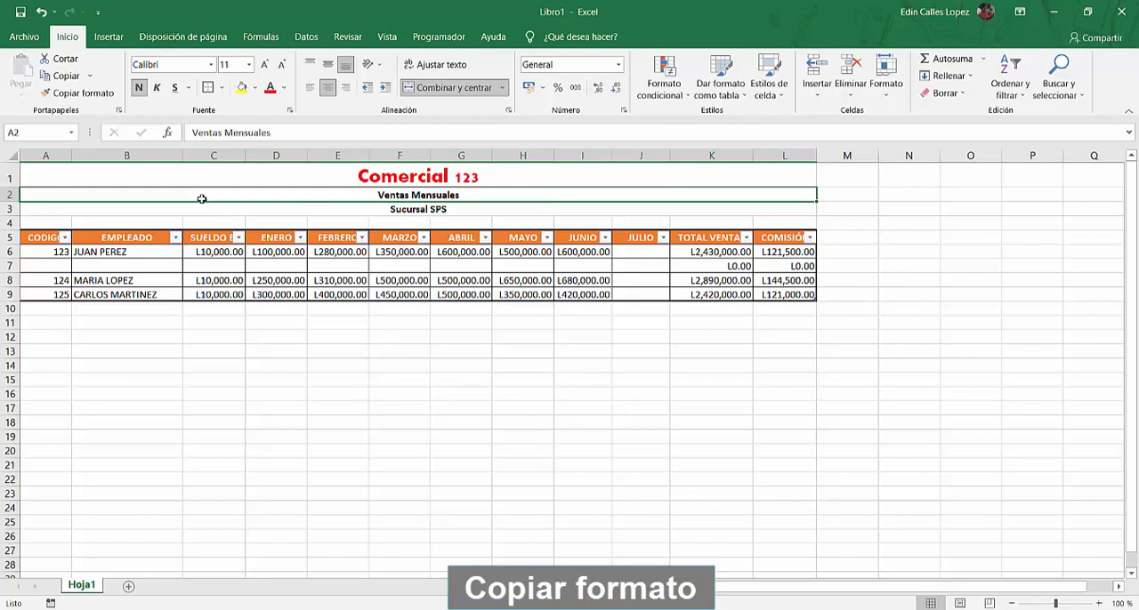
Copy the format of the title Comercial 123 onto the Ventas Mensuales and Sucursal SPS headings in rows 2 and 3
{"action": "left_click", "coordinate": [306, 175]}
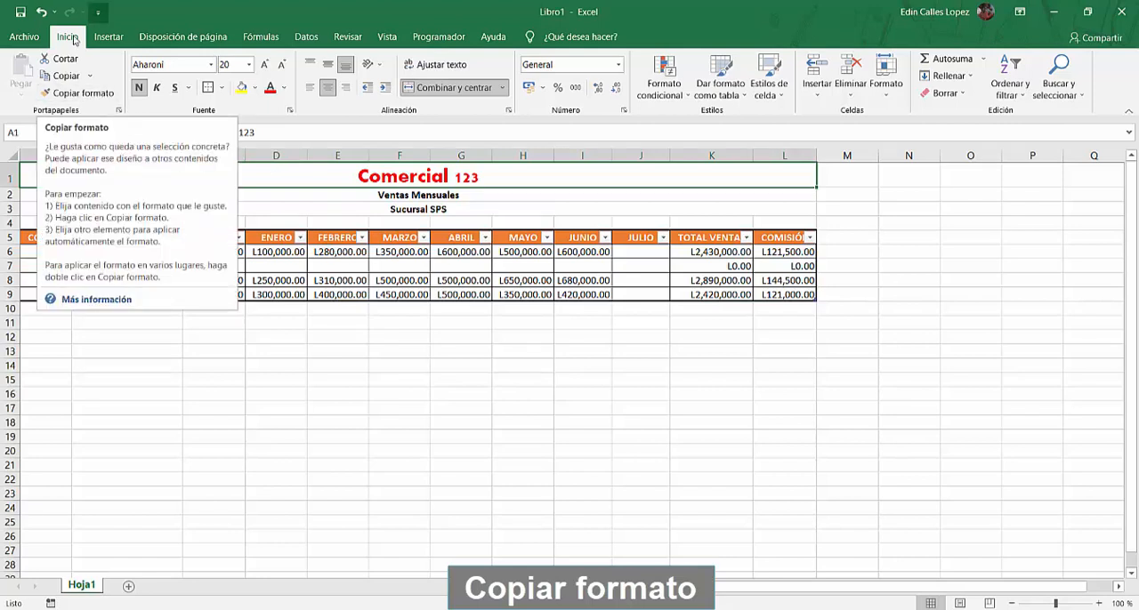
{"action": "left_click", "coordinate": [91, 99]}
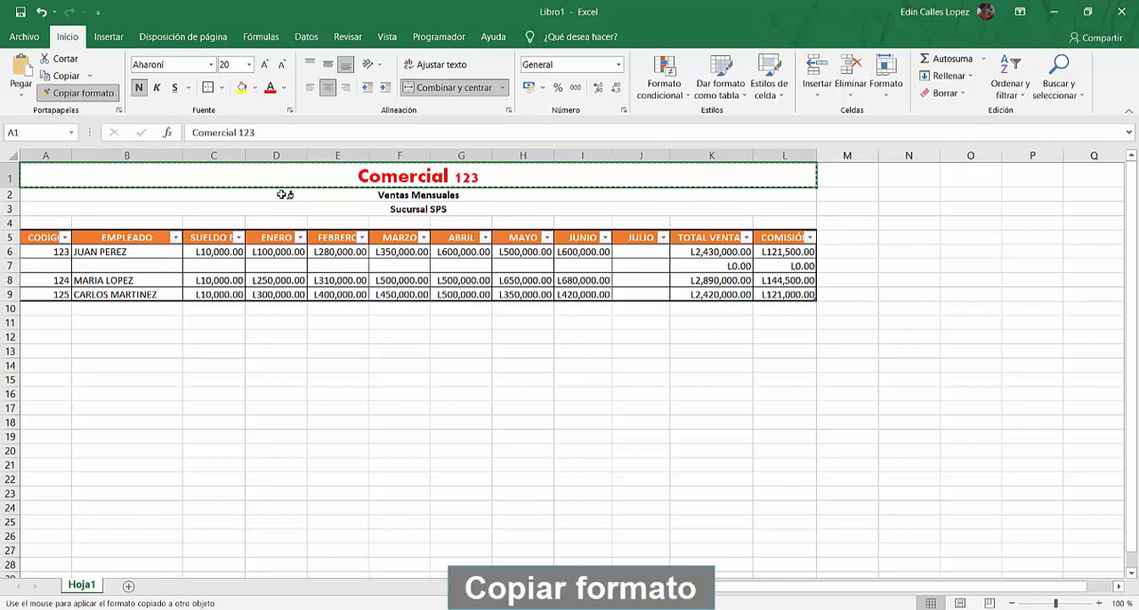
{"action": "left_click_drag", "start_coordinate": [284, 194], "coordinate": [286, 210]}
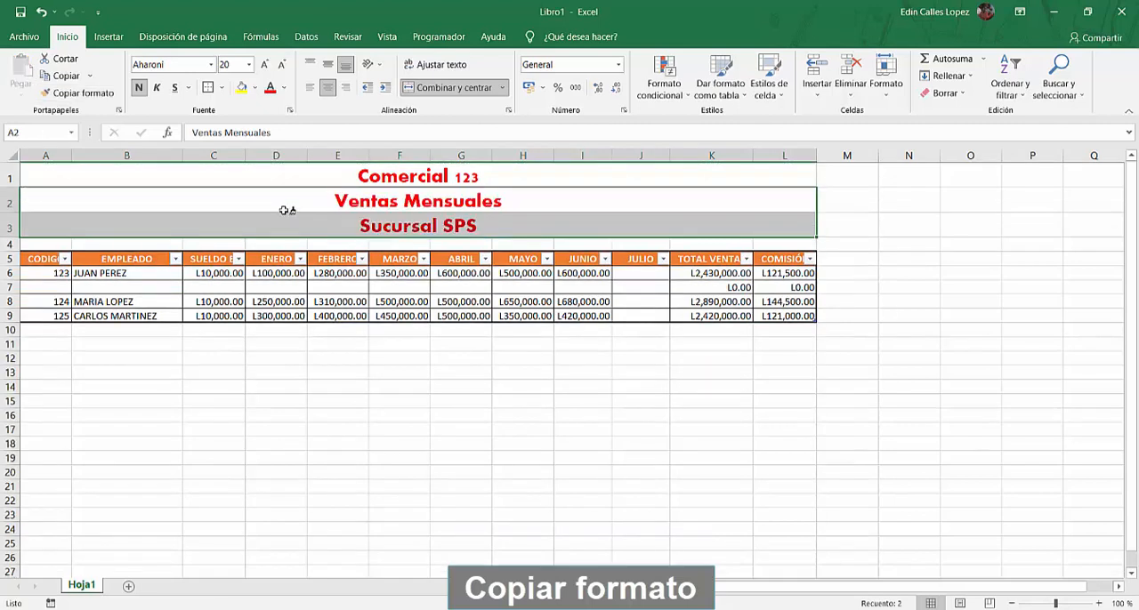
{"action": "left_click", "coordinate": [308, 343]}
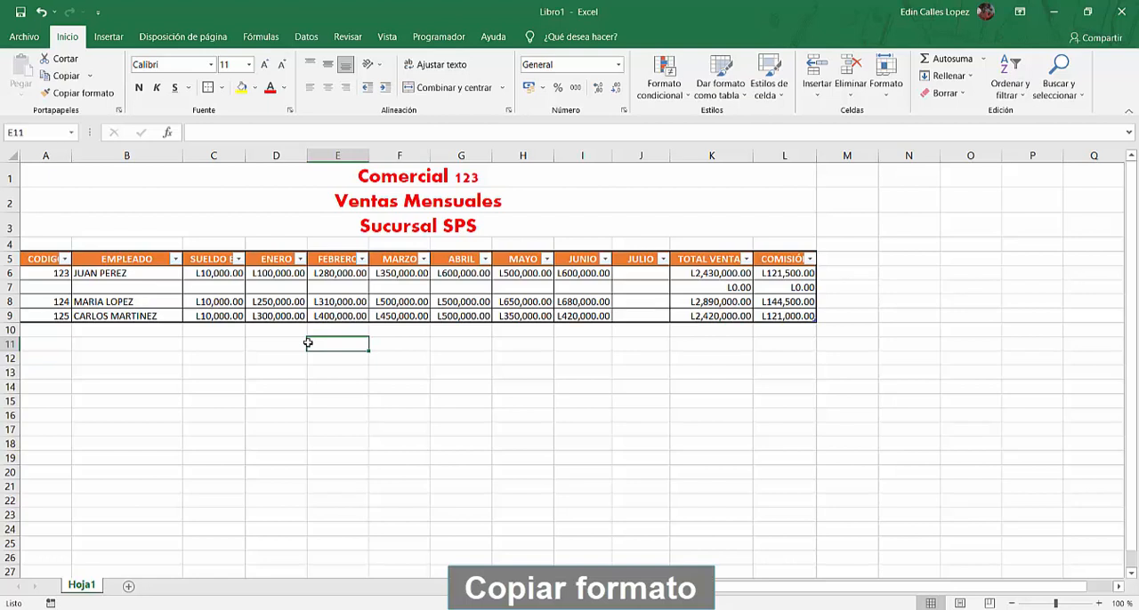
{"action": "left_click", "coordinate": [425, 203]}
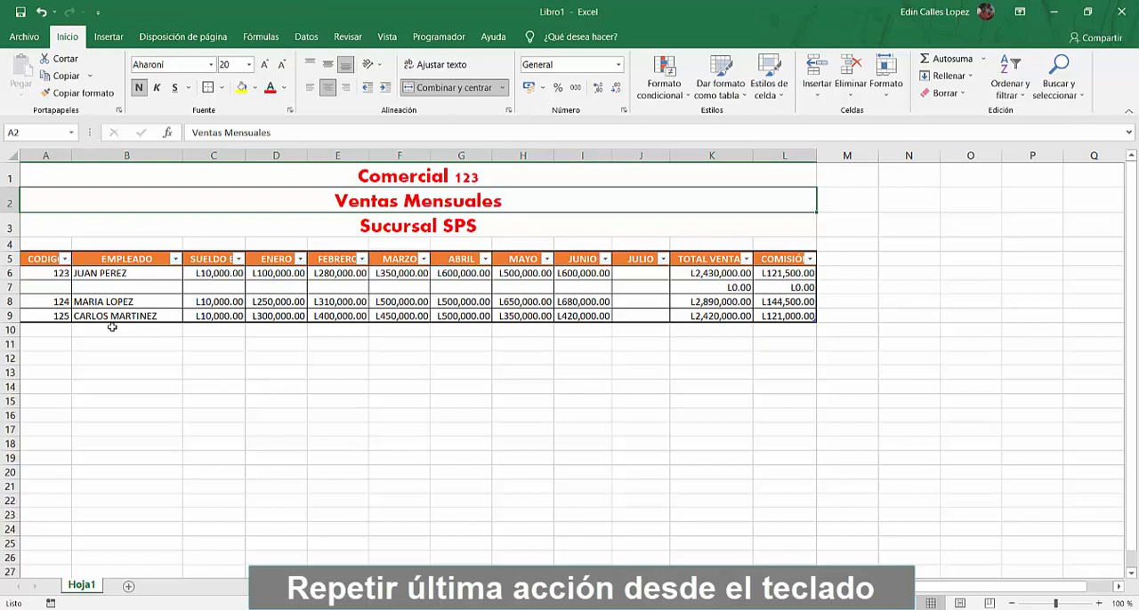
Insert two more empty rows at row 7, directly below the first employee of the table
{"action": "left_click", "coordinate": [12, 287]}
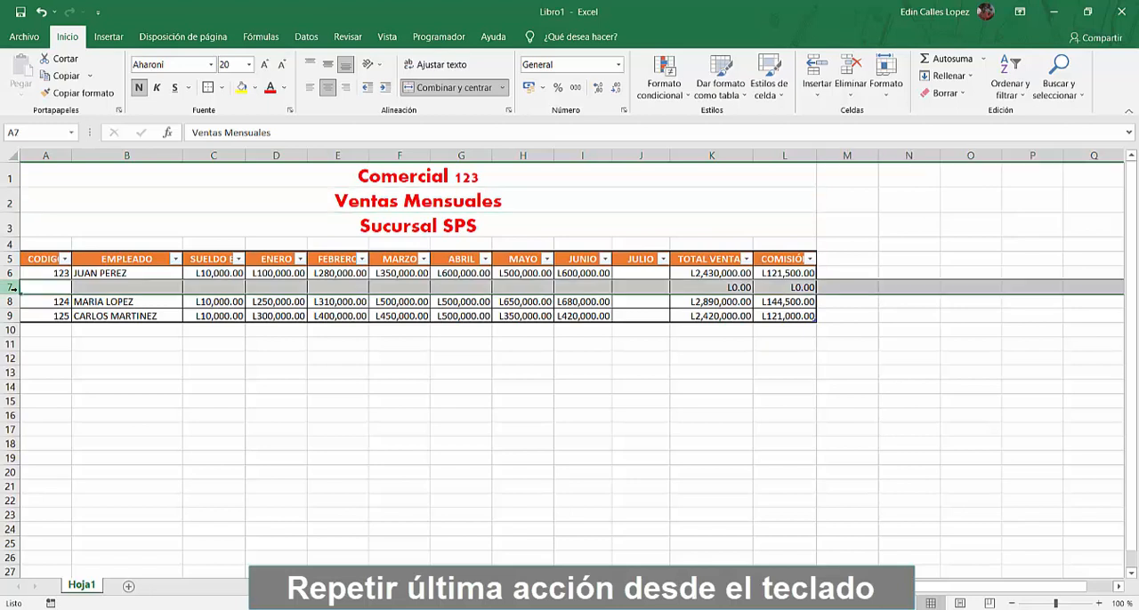
{"action": "right_click", "coordinate": [12, 287]}
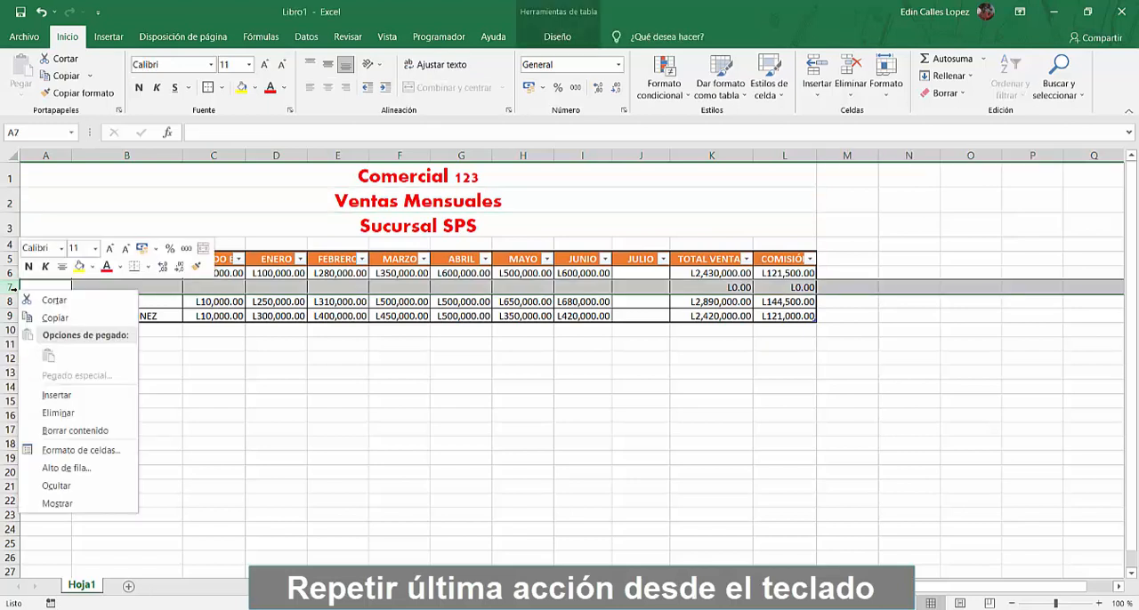
{"action": "left_click", "coordinate": [55, 396]}
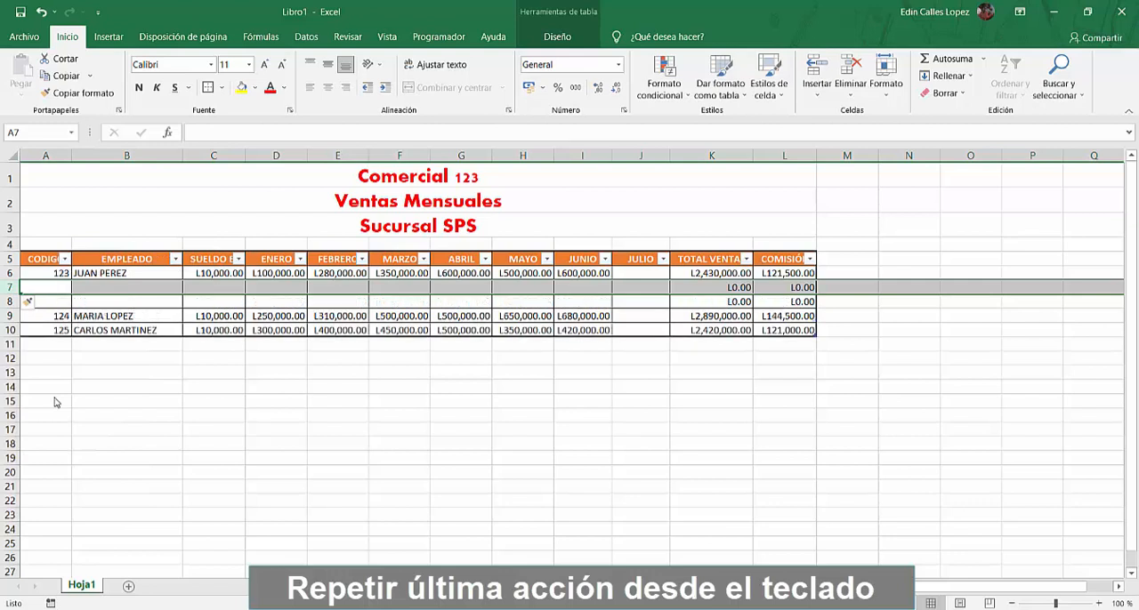
{"action": "left_click", "coordinate": [12, 286]}
{"action": "right_click", "coordinate": [11, 286]}
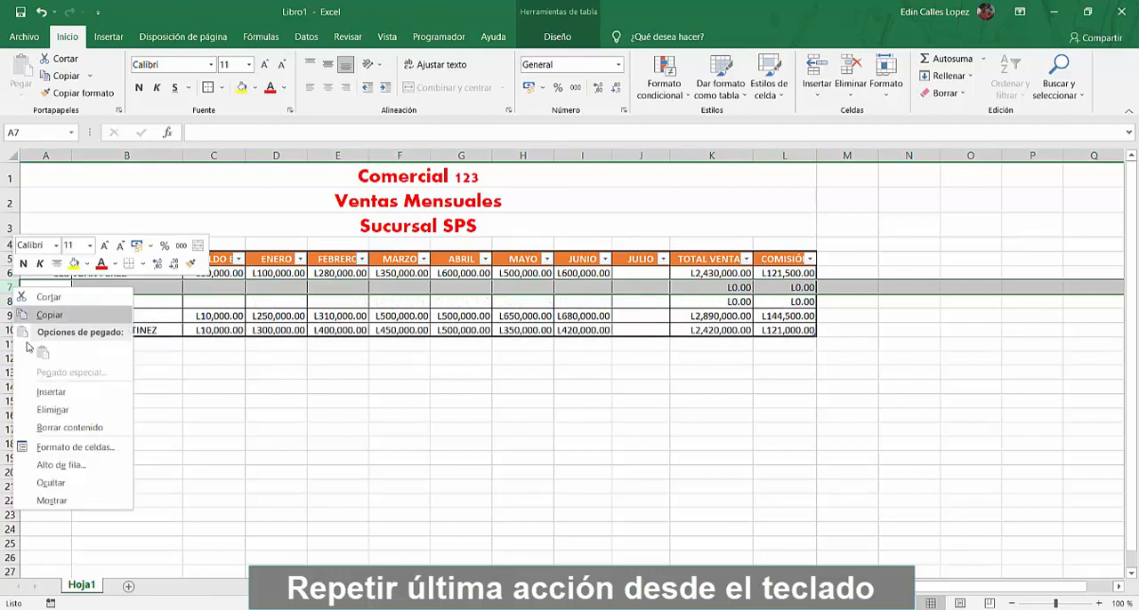
{"action": "left_click", "coordinate": [52, 393]}
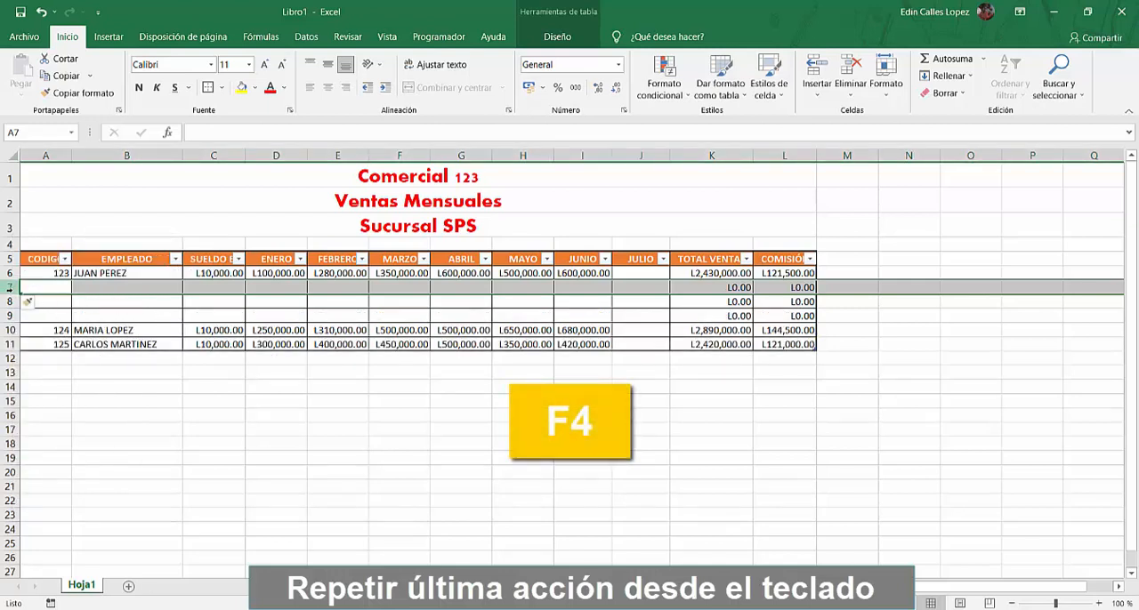
Repeat the last row insertion three times at row 7
{"action": "key", "text": "F4"}
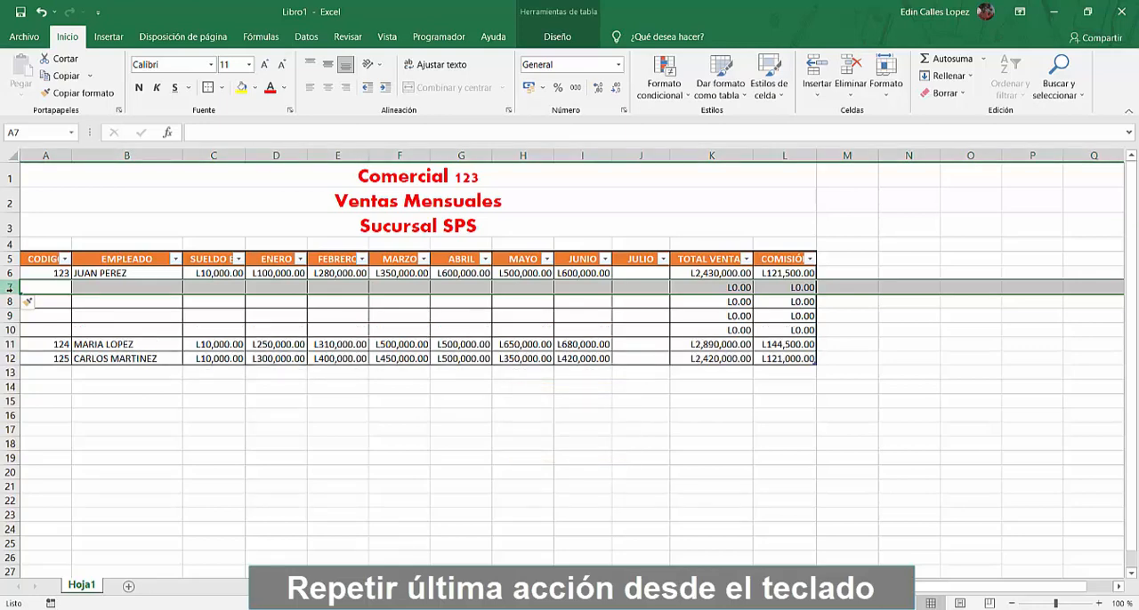
{"action": "key", "text": "F4"}
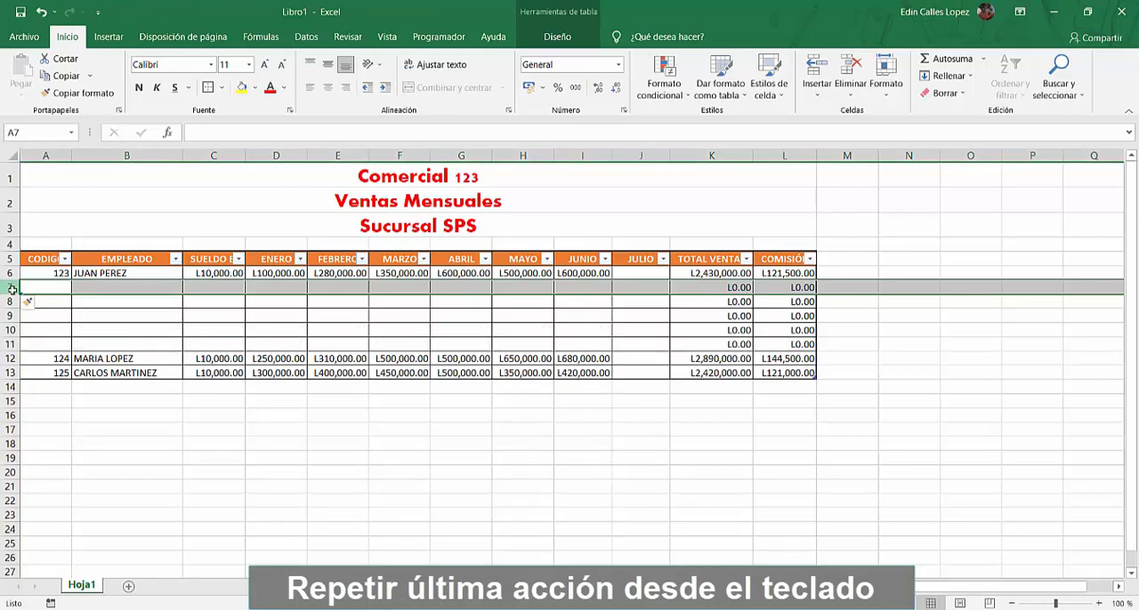
{"action": "key", "text": "F4"}
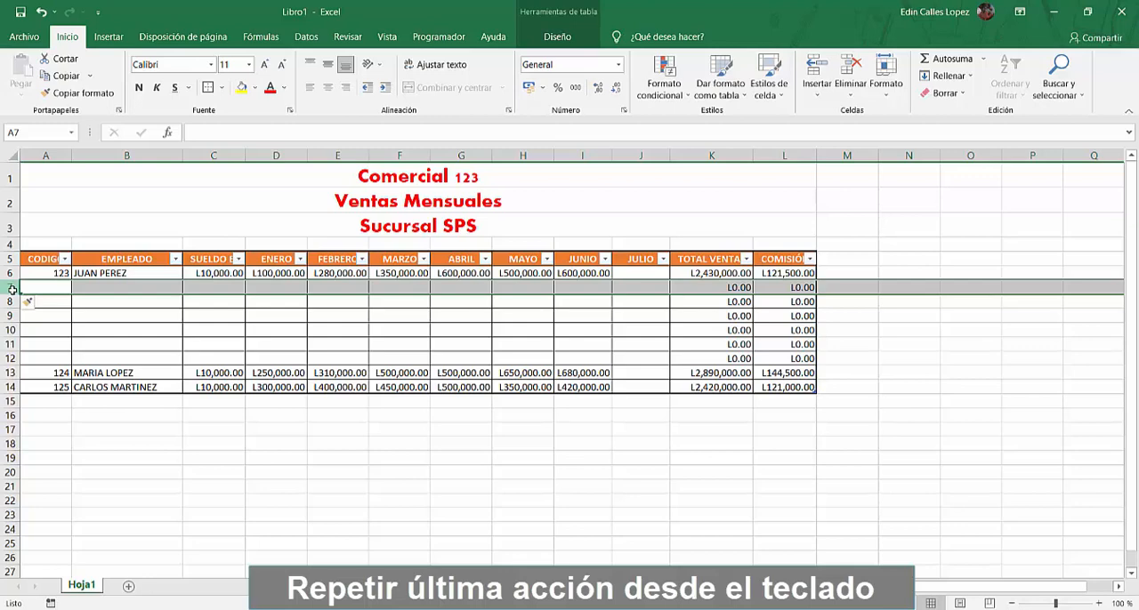
Delete row 7 and repeat the deletion four times, leaving one empty row between the first and second employees
{"action": "right_click", "coordinate": [10, 288]}
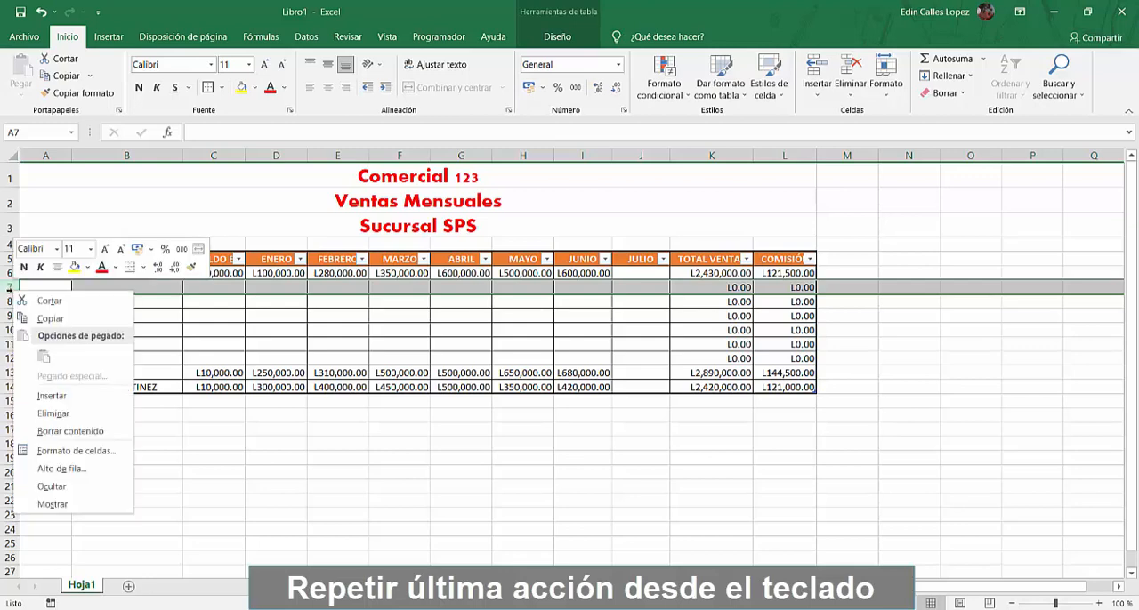
{"action": "left_click", "coordinate": [53, 416]}
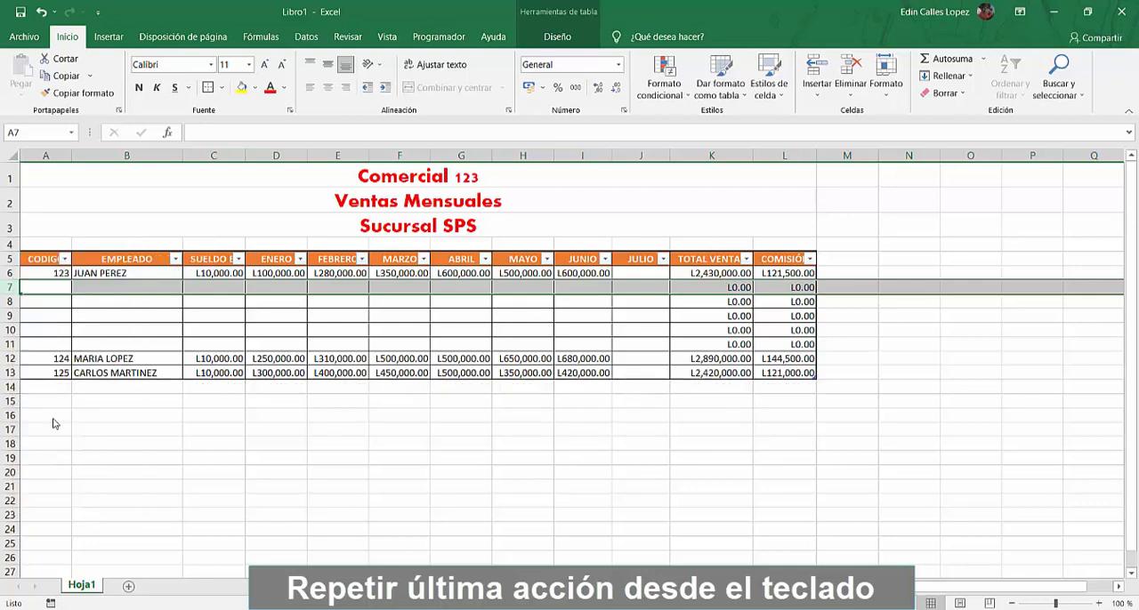
{"action": "key", "text": "F4"}
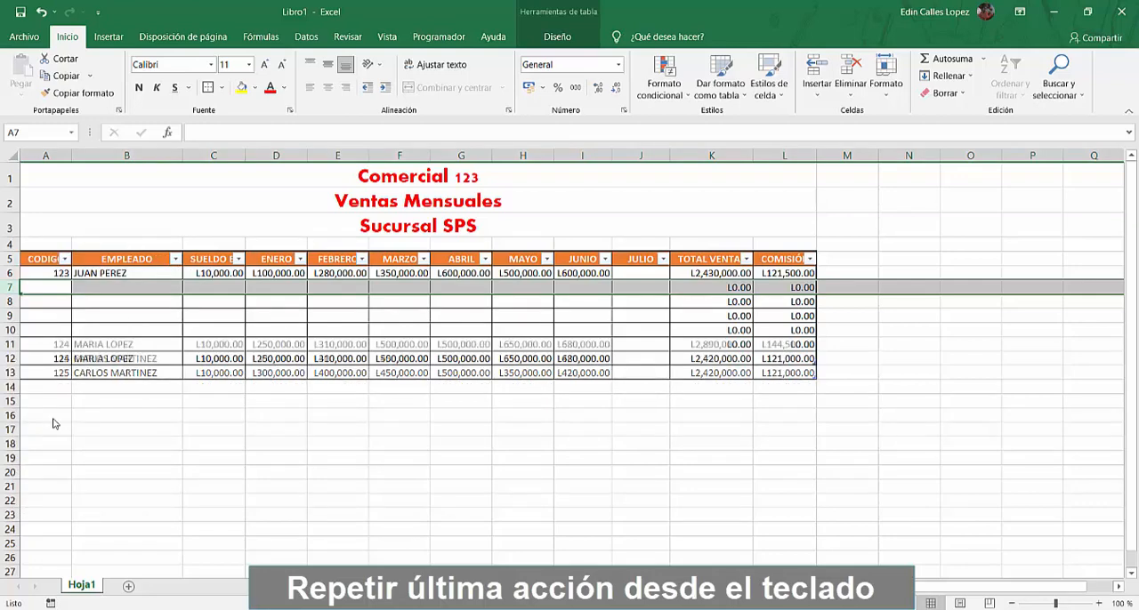
{"action": "key", "text": "F4"}
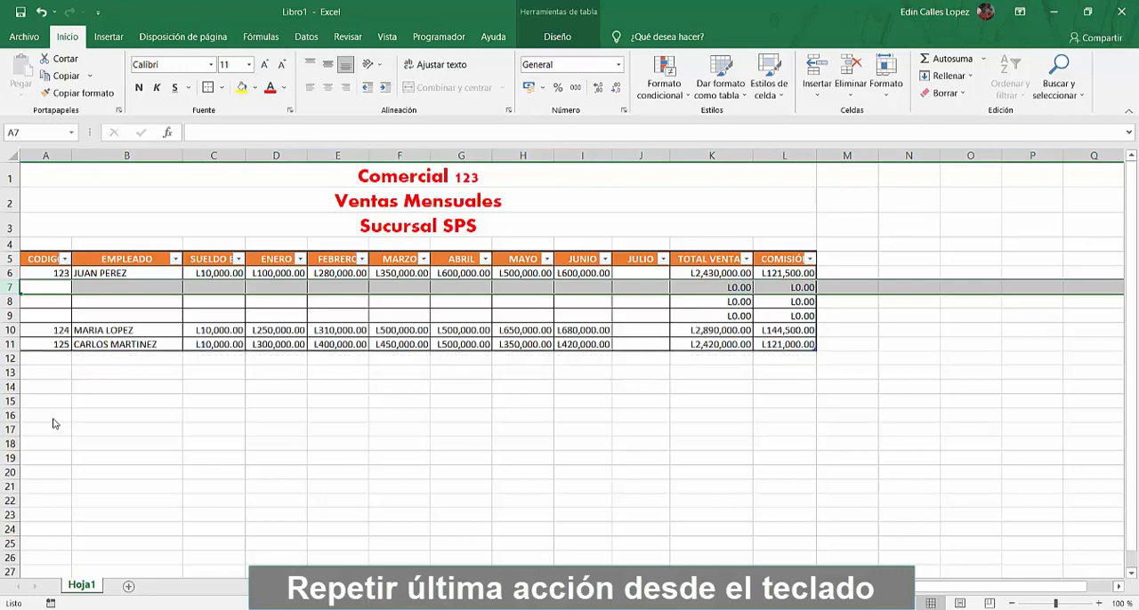
{"action": "key", "text": "F4"}
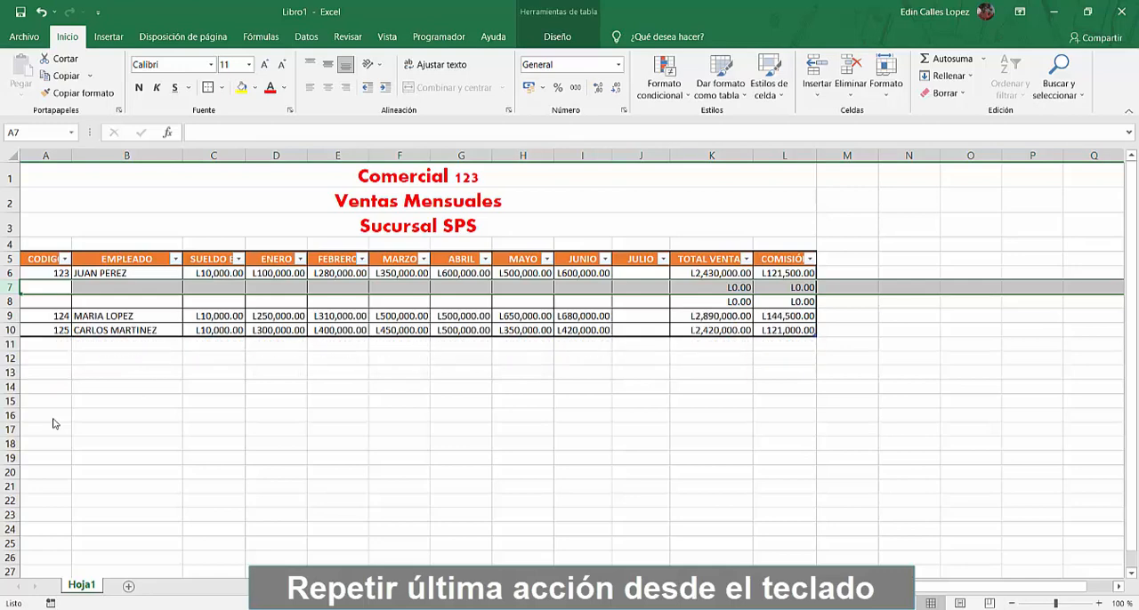
{"action": "key", "text": "F4"}
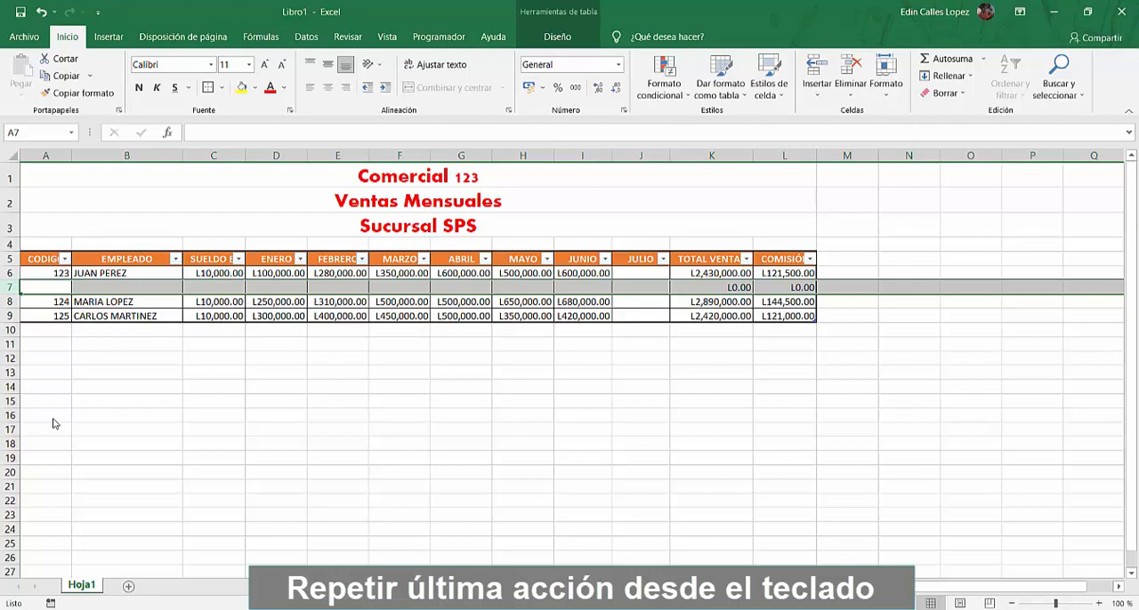
{"action": "left_click", "coordinate": [143, 377]}
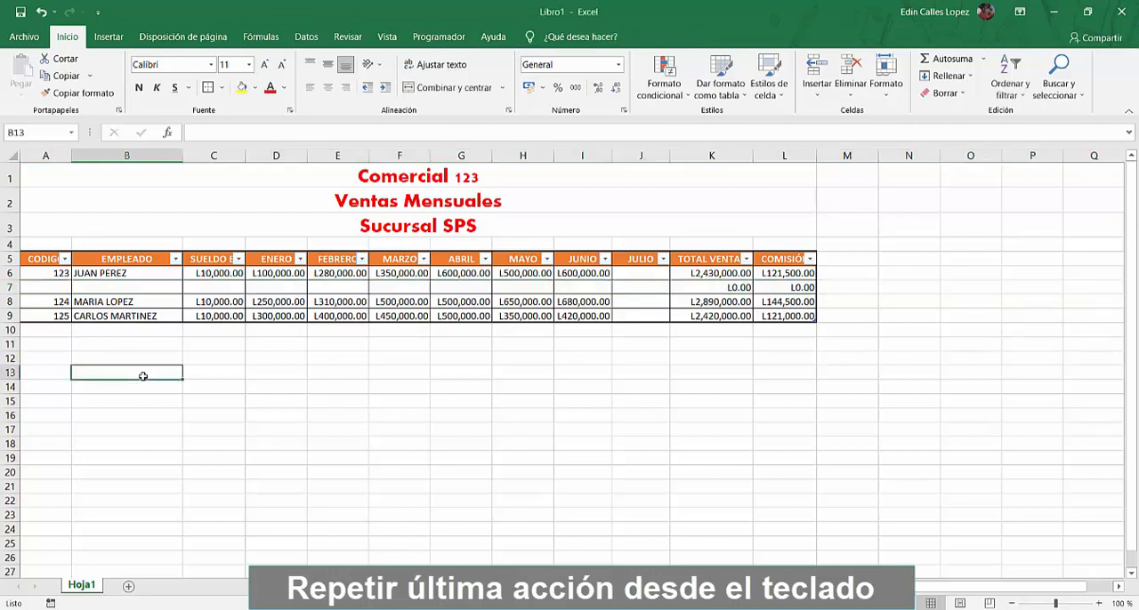